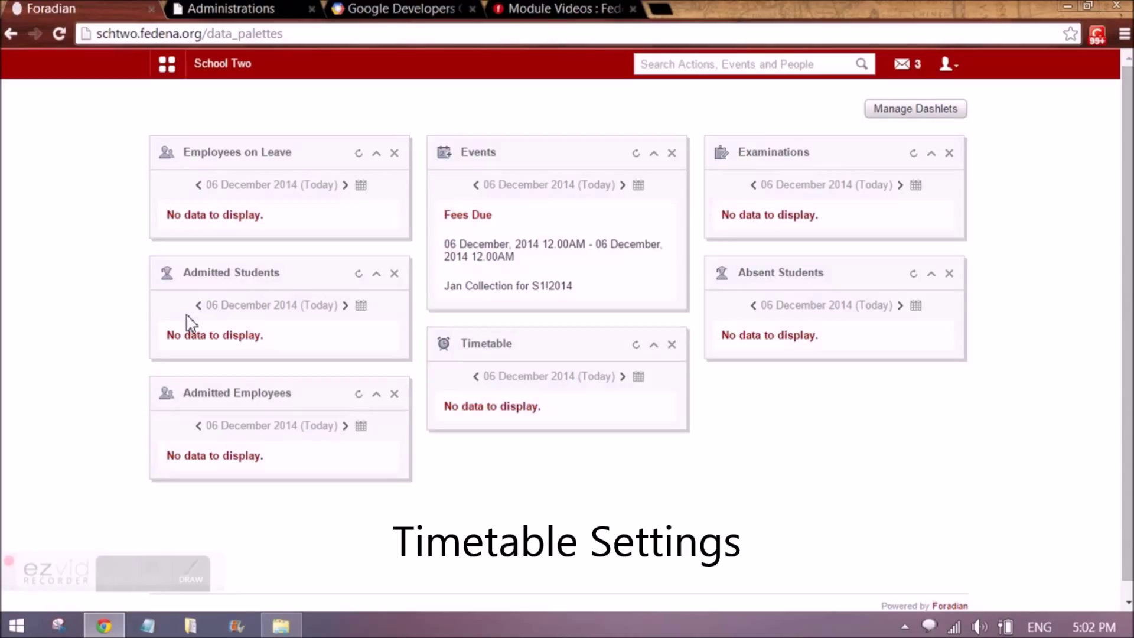
Open the Timetable module from the Academics section of the apps menu.
{"action": "left_click", "coordinate": [167, 65]}
{"action": "left_click", "coordinate": [278, 104]}
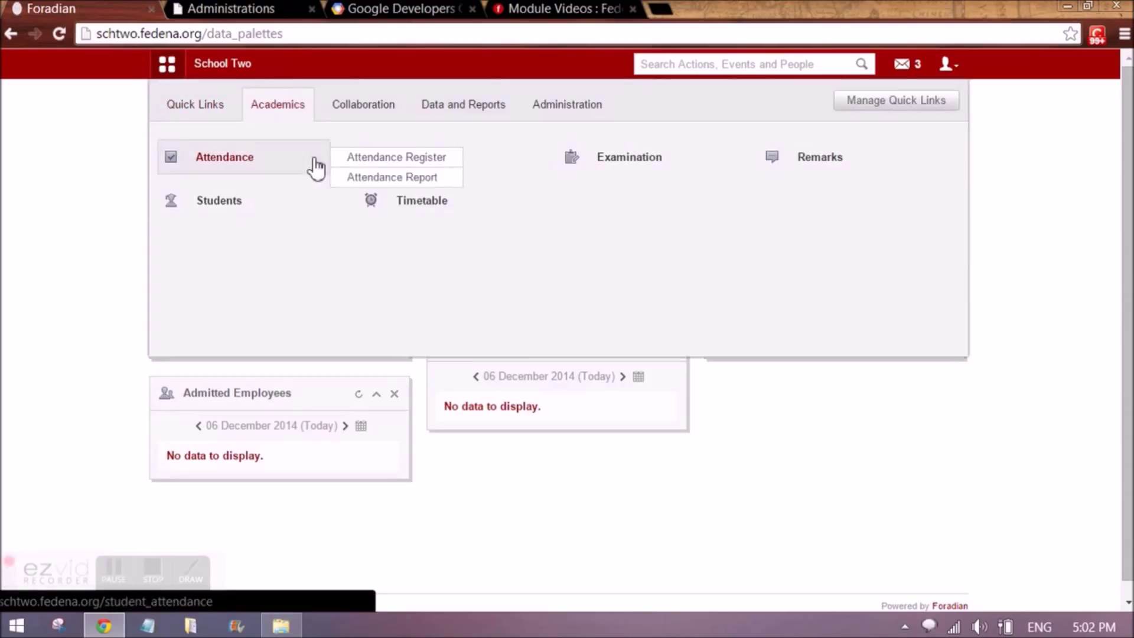
{"action": "left_click", "coordinate": [423, 200]}
{"action": "scroll", "coordinate": [423, 203], "scroll_direction": "down", "scroll_amount": 1}
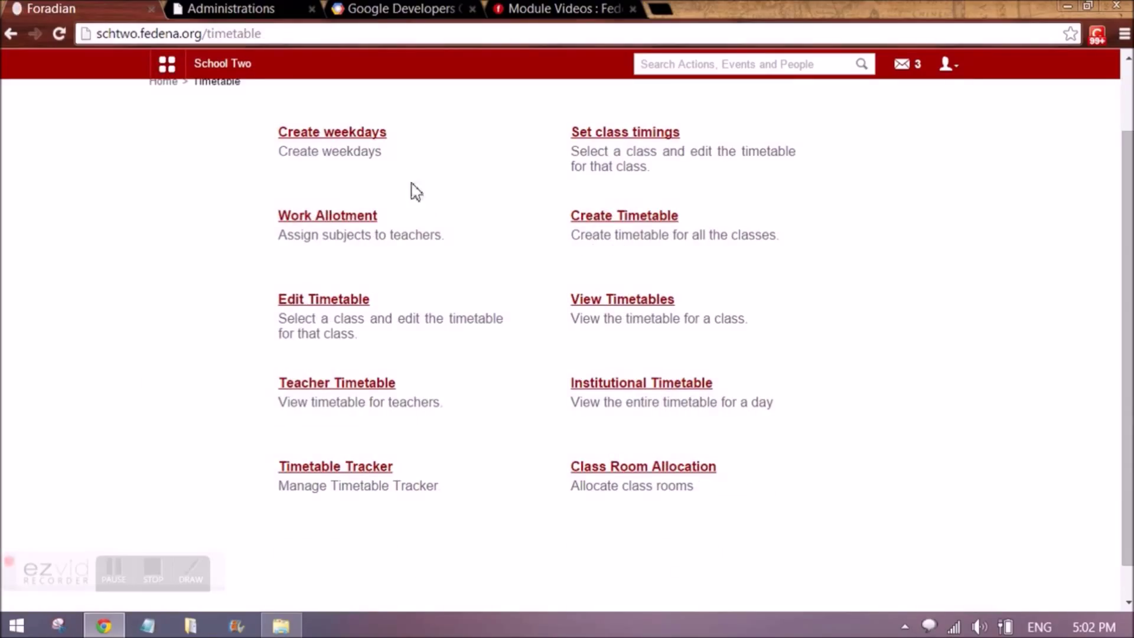
Make Monday through Saturday the working weekdays for batch G4 - A 2014.
{"action": "left_click", "coordinate": [352, 135]}
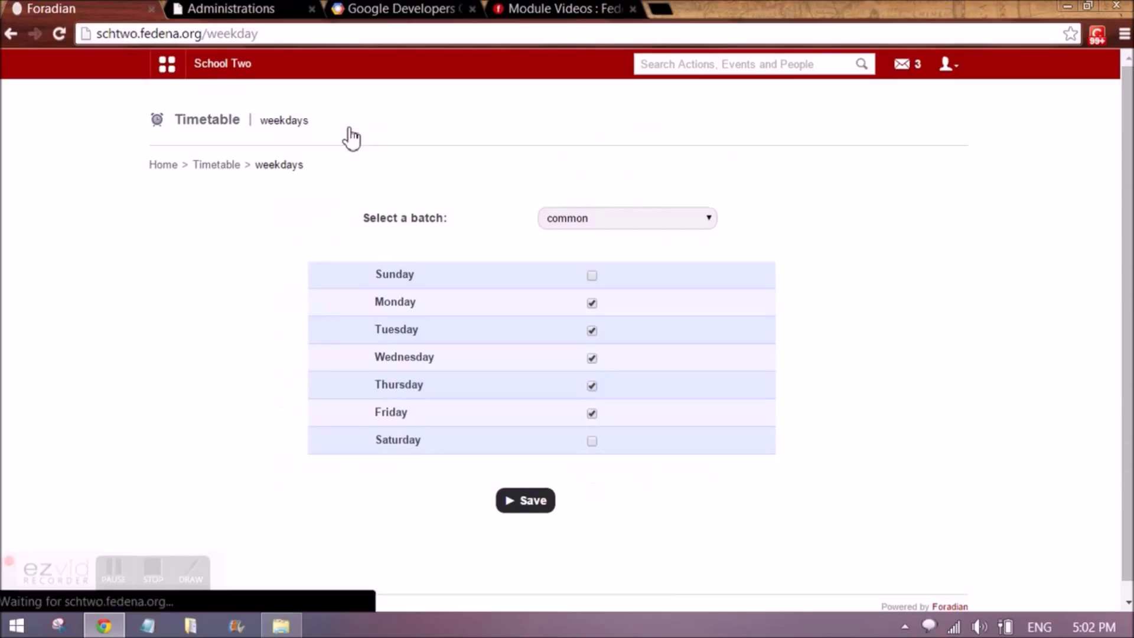
{"action": "left_click", "coordinate": [555, 223]}
{"action": "left_click", "coordinate": [556, 223]}
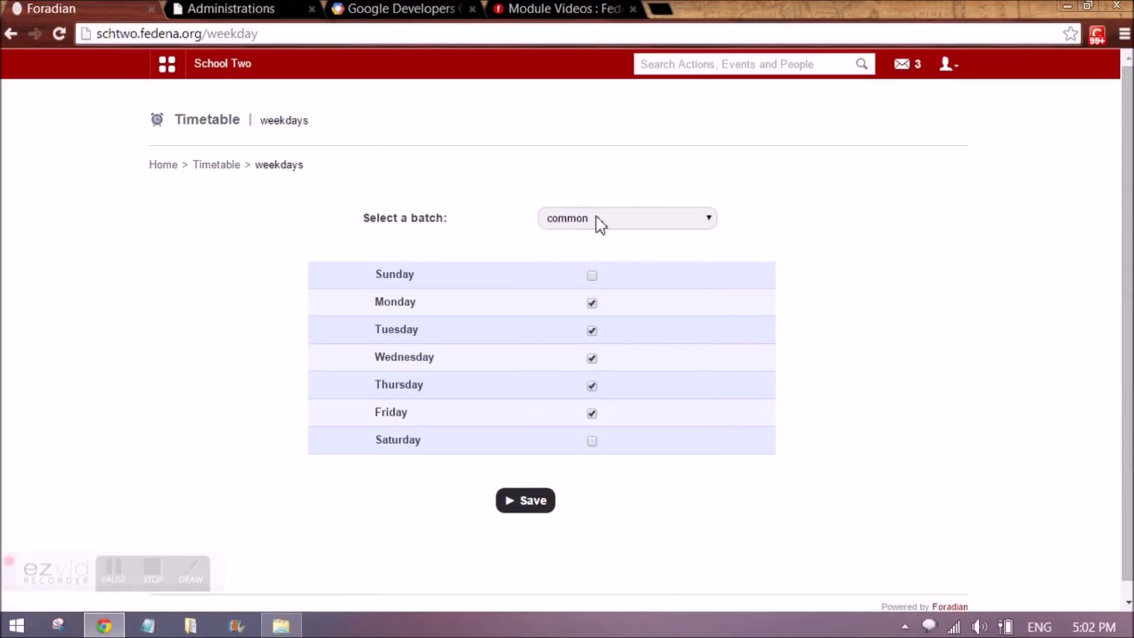
{"action": "left_click", "coordinate": [571, 224]}
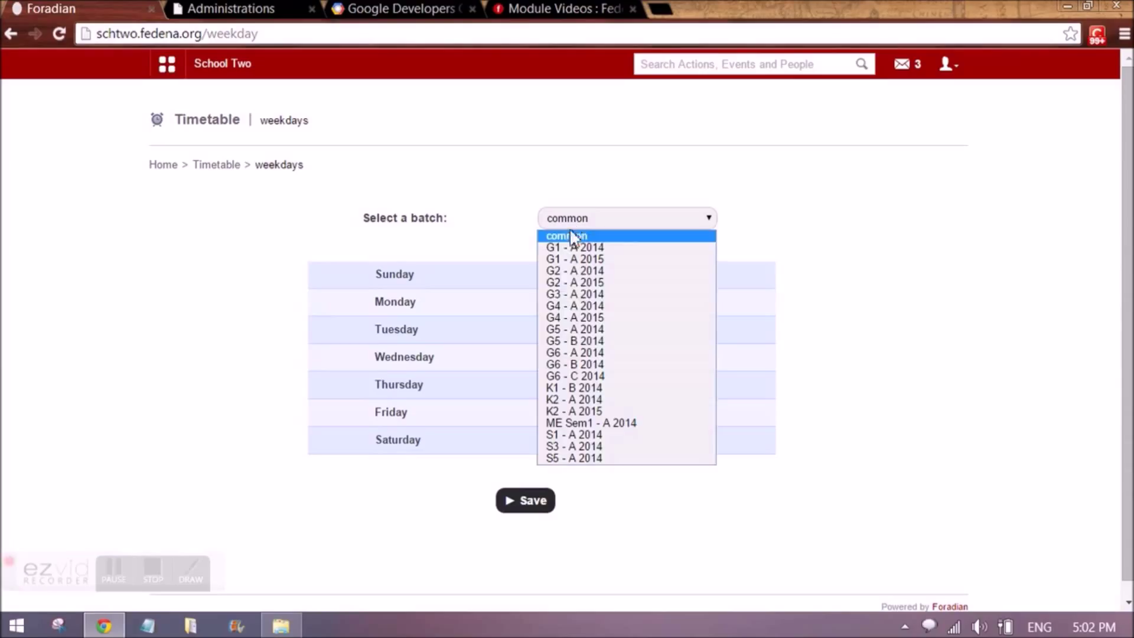
{"action": "left_click", "coordinate": [555, 308]}
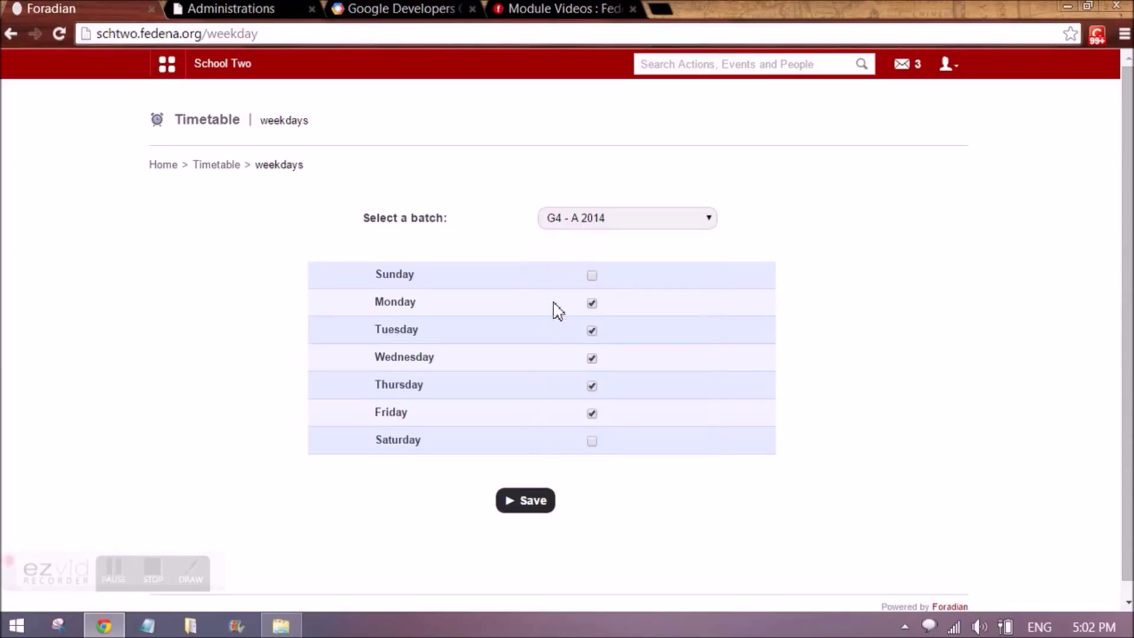
{"action": "left_click", "coordinate": [592, 441]}
Check the Class timings for Grade 3 set's edit page, then view its Periods 1–3 and Lunch.
{"action": "left_click", "coordinate": [230, 169]}
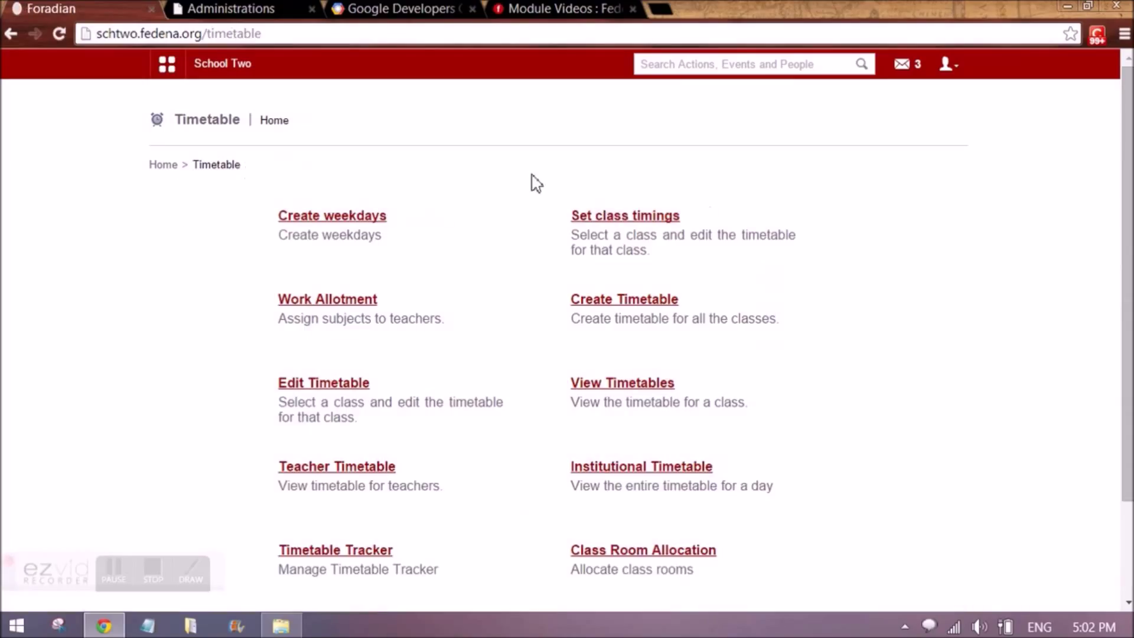
{"action": "left_click", "coordinate": [627, 220]}
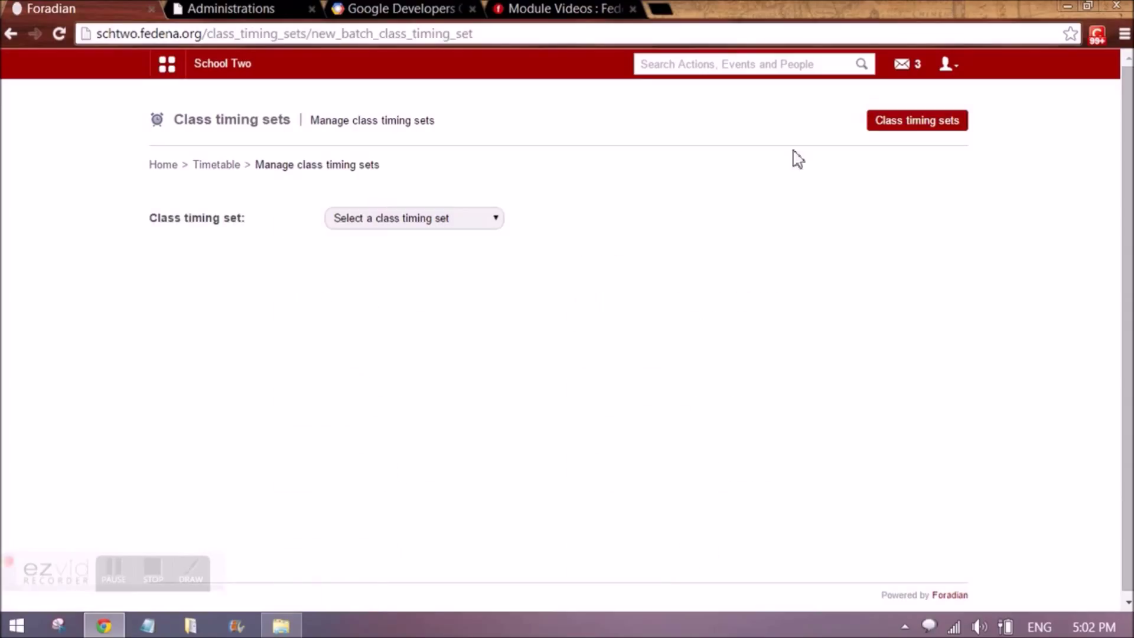
{"action": "left_click", "coordinate": [891, 126]}
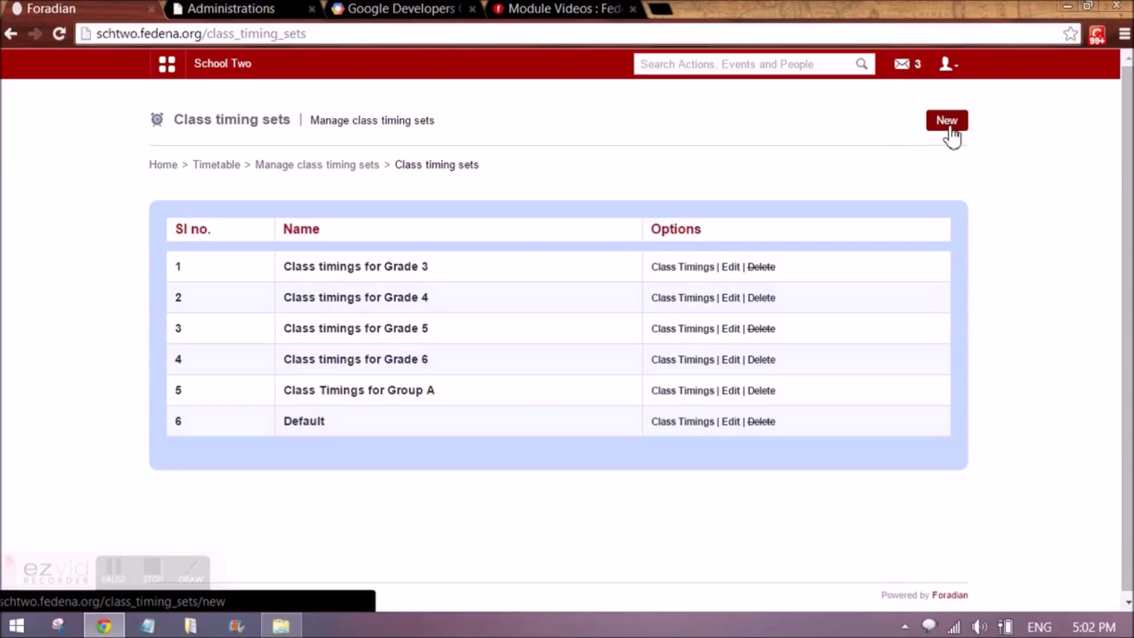
{"action": "left_click", "coordinate": [731, 267]}
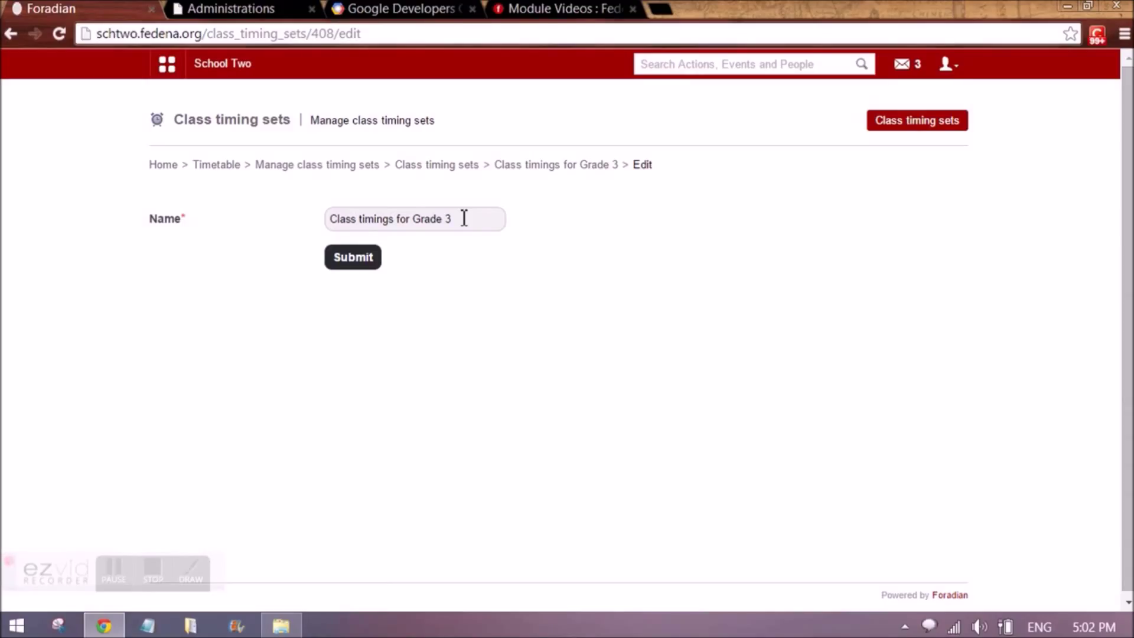
{"action": "left_click", "coordinate": [421, 164]}
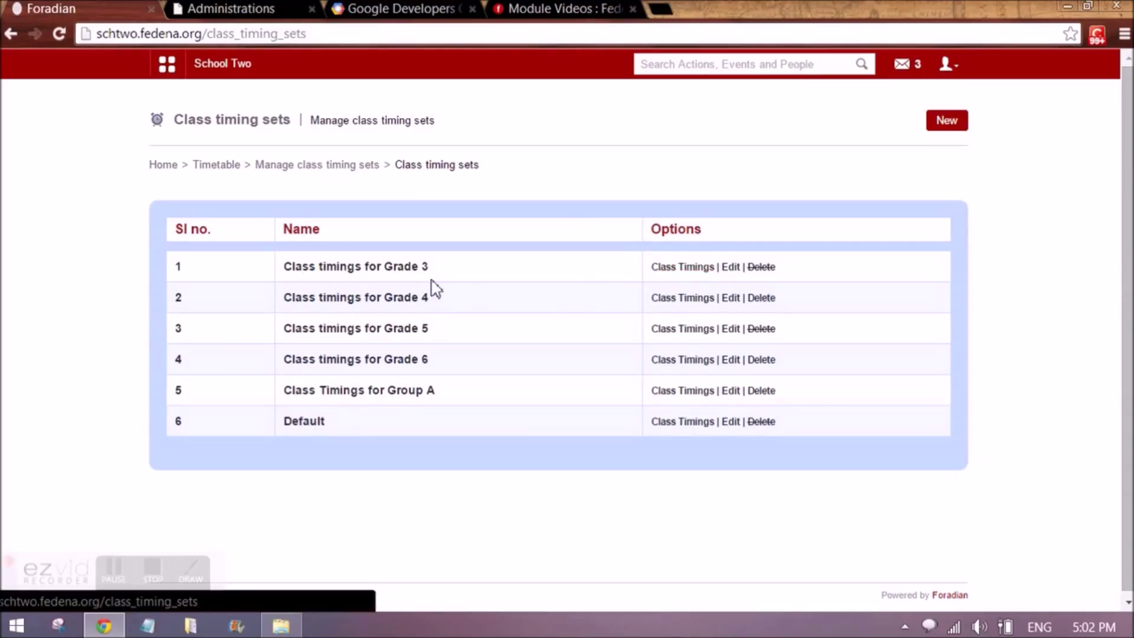
{"action": "left_click", "coordinate": [697, 267]}
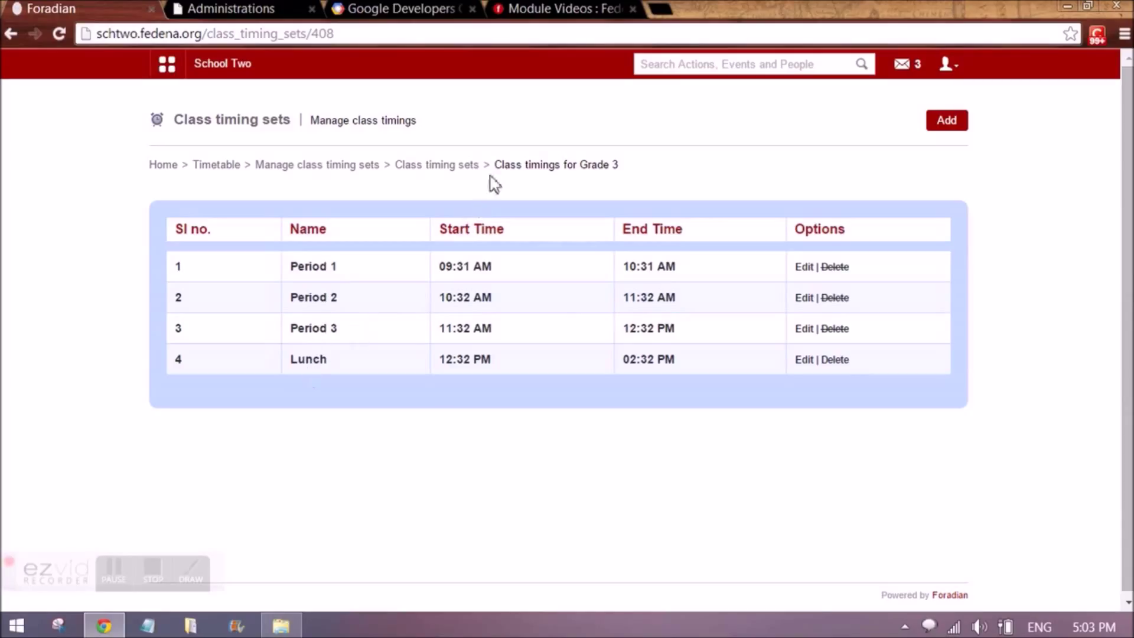
Inspect Period 1's timing without saving, then return to the class timing sets list.
{"action": "left_click_drag", "start_coordinate": [592, 157], "coordinate": [630, 155]}
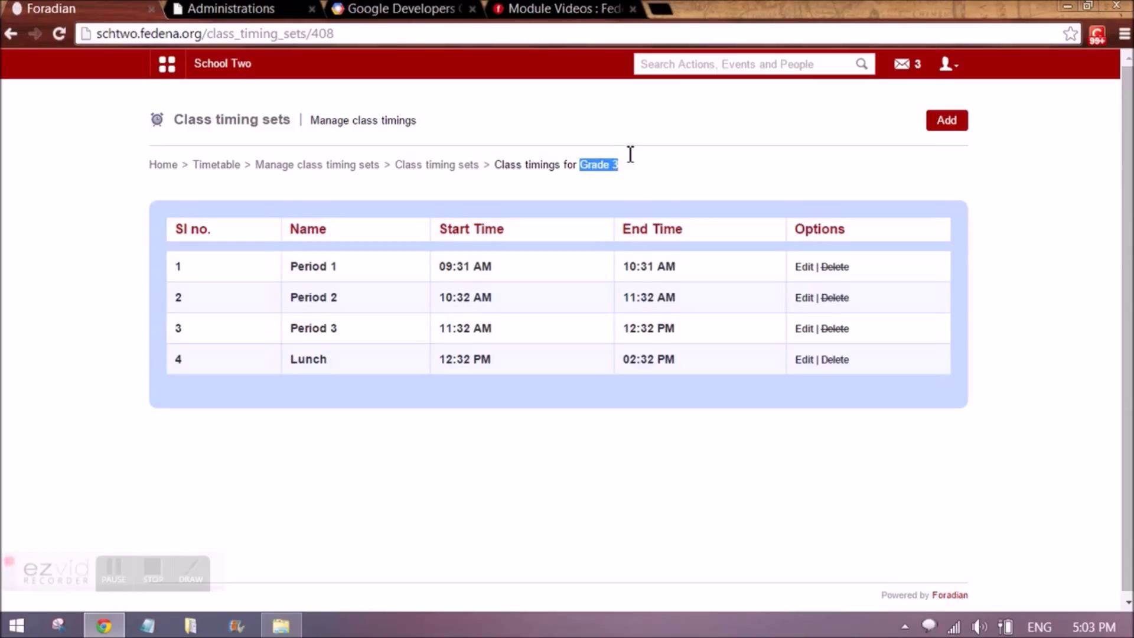
{"action": "left_click", "coordinate": [633, 176]}
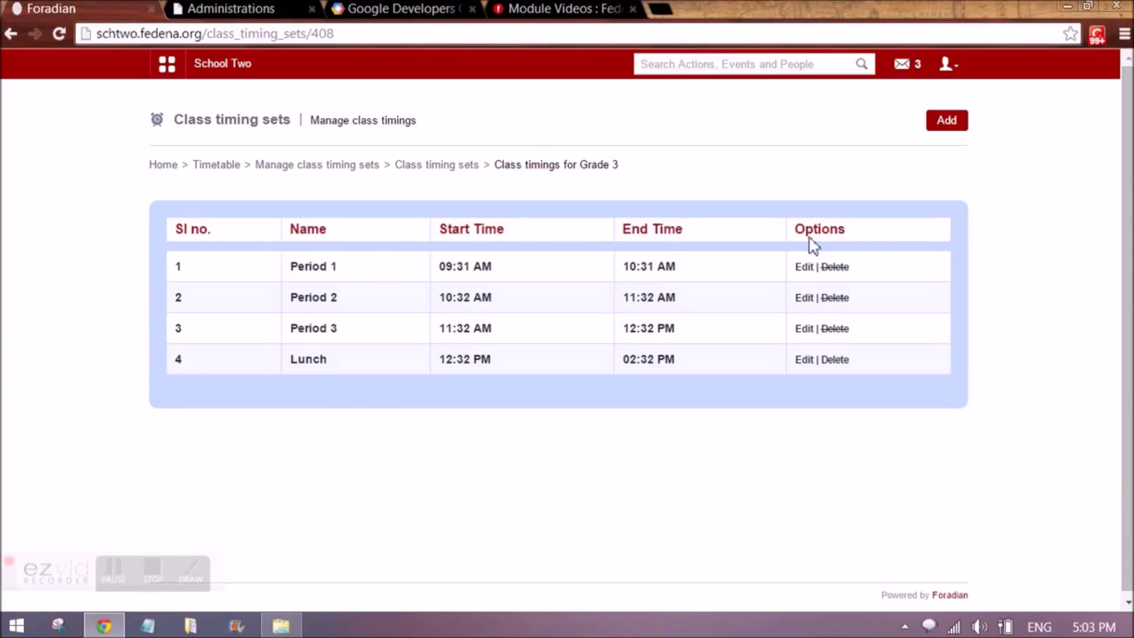
{"action": "left_click", "coordinate": [804, 266]}
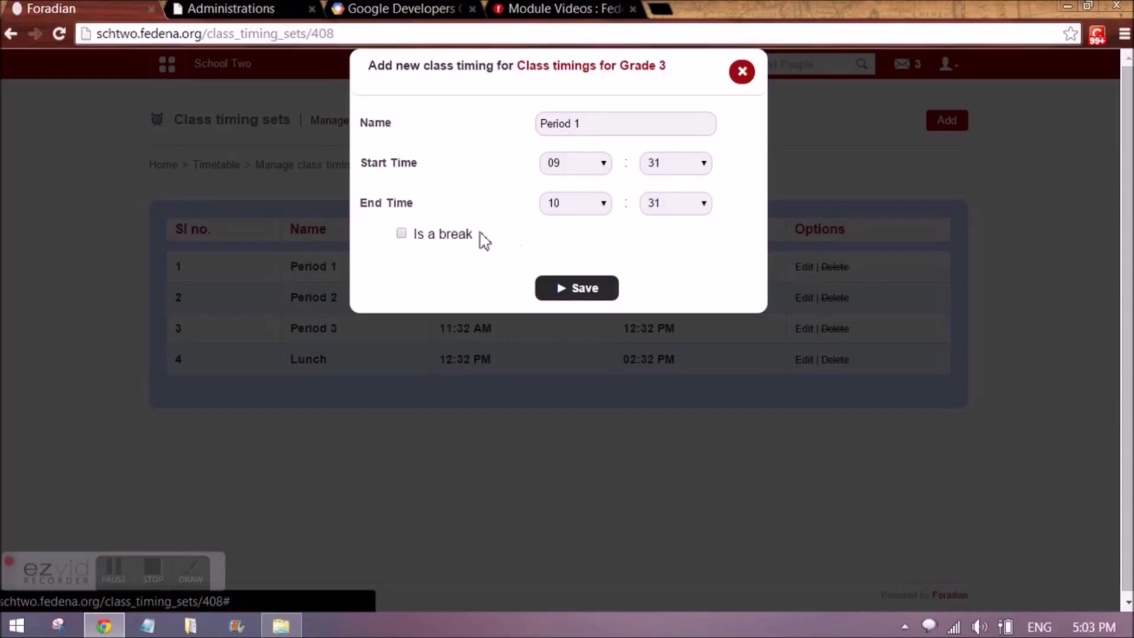
{"action": "left_click", "coordinate": [741, 75]}
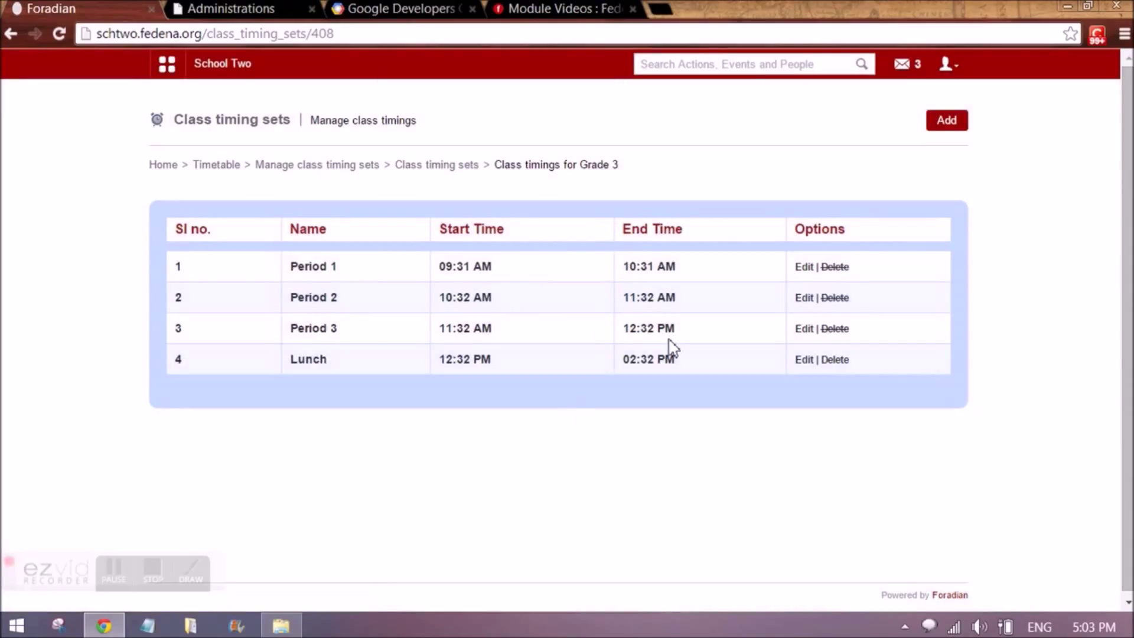
{"action": "left_click", "coordinate": [433, 165]}
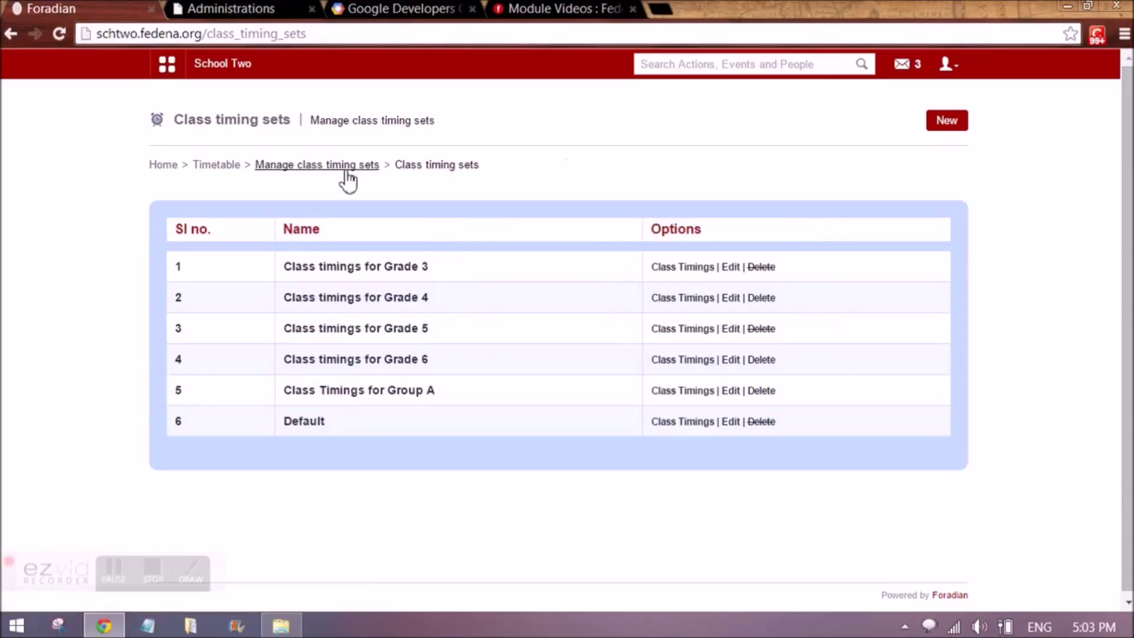
{"action": "left_click", "coordinate": [345, 167]}
Assign batches G1 - A 2014 and G1 - A 2015 to the Class timings for Grade 3 set.
{"action": "left_click", "coordinate": [390, 220]}
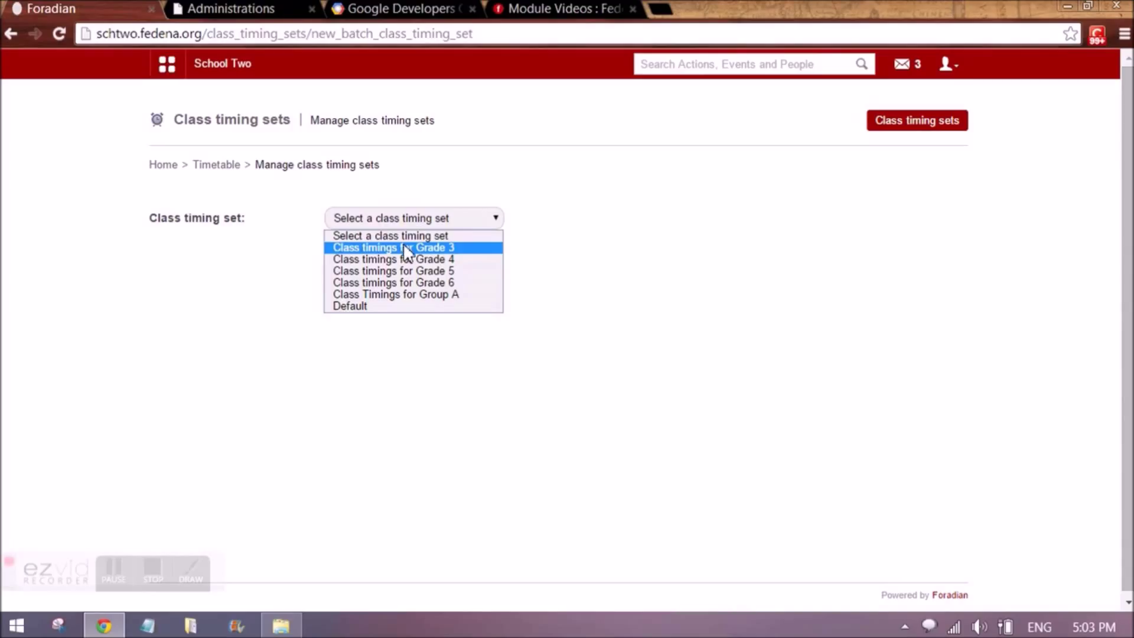
{"action": "left_click", "coordinate": [403, 248]}
{"action": "scroll", "coordinate": [409, 254], "scroll_direction": "down", "scroll_amount": 1}
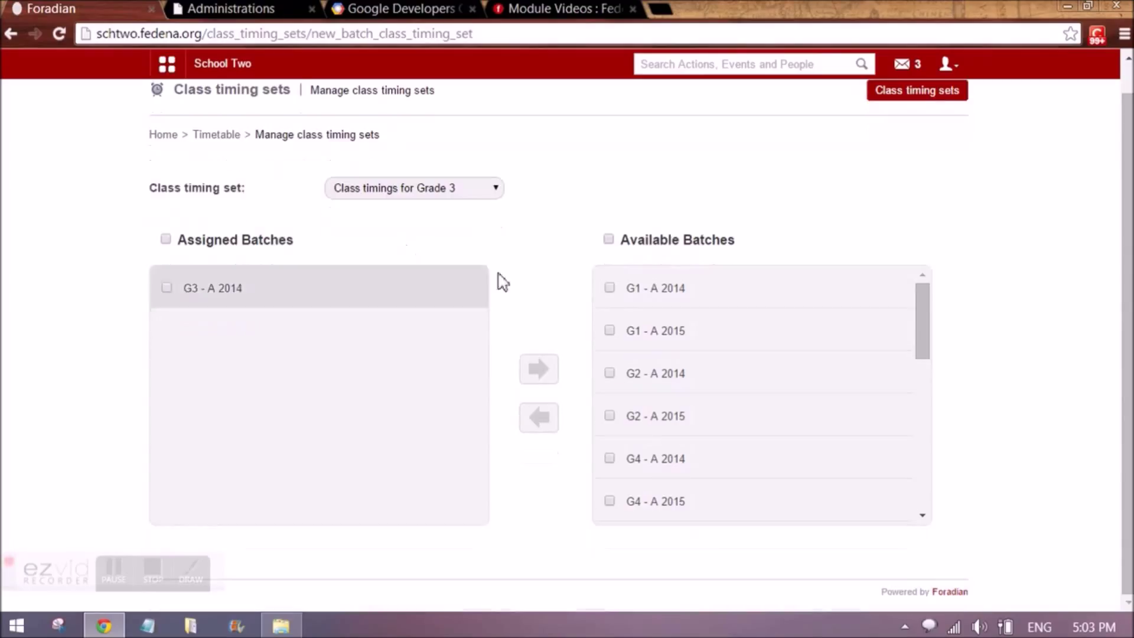
{"action": "left_click", "coordinate": [611, 289]}
{"action": "left_click", "coordinate": [610, 331]}
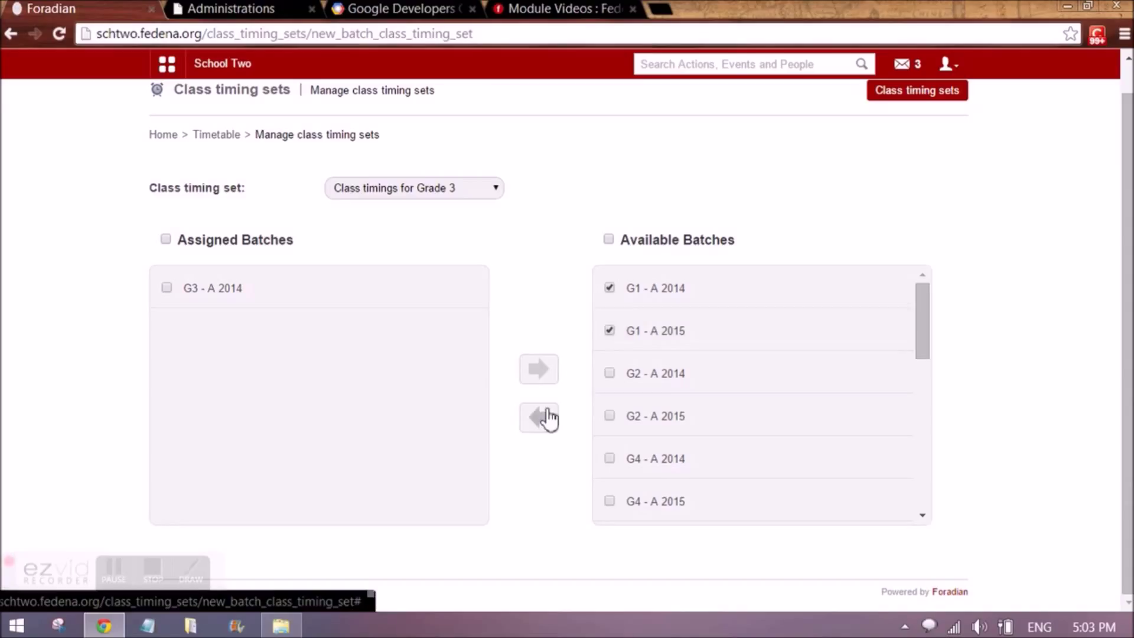
{"action": "left_click", "coordinate": [547, 435]}
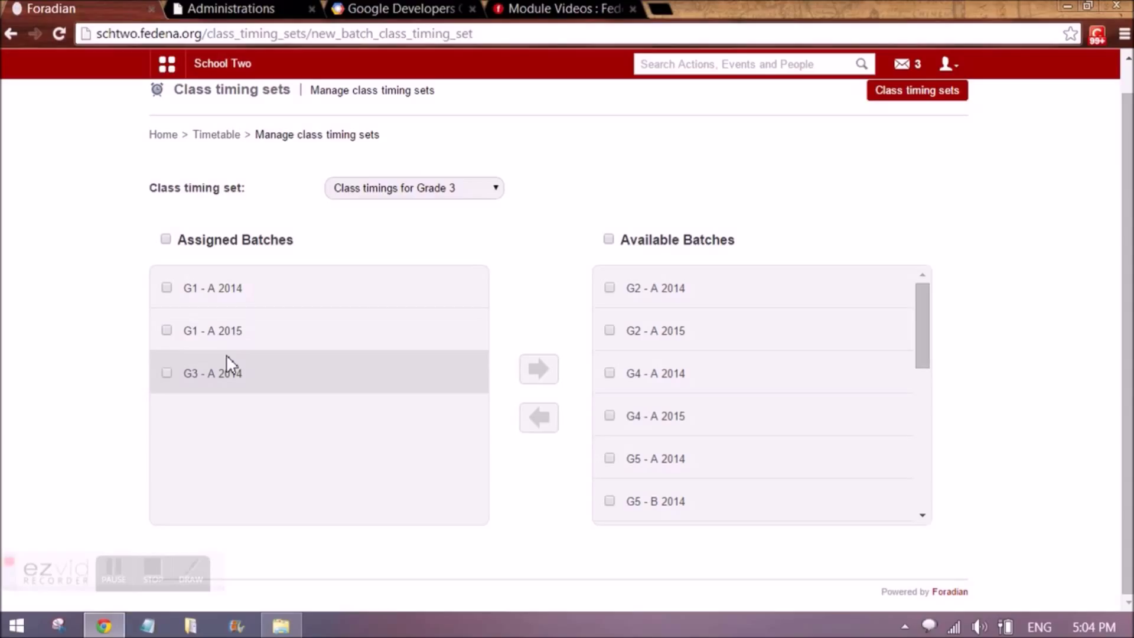
Unassign G1 - A 2014 and G1 - A 2015, leaving only G3 - A 2014 assigned.
{"action": "left_click", "coordinate": [167, 287]}
{"action": "left_click", "coordinate": [167, 330]}
{"action": "left_click", "coordinate": [549, 376]}
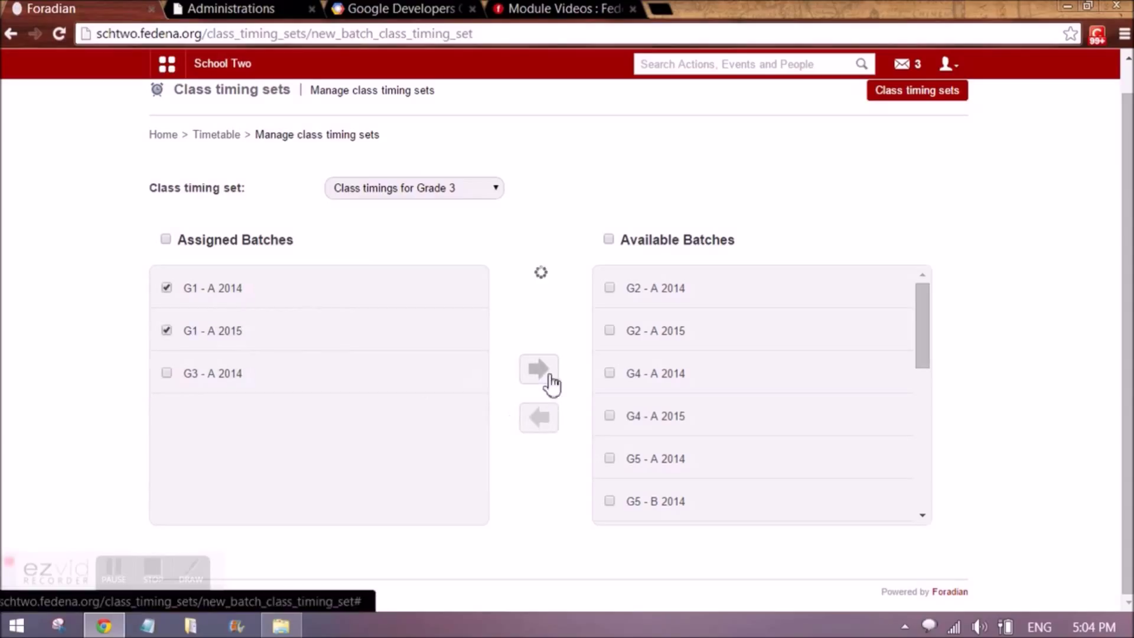
{"action": "left_click", "coordinate": [226, 139]}
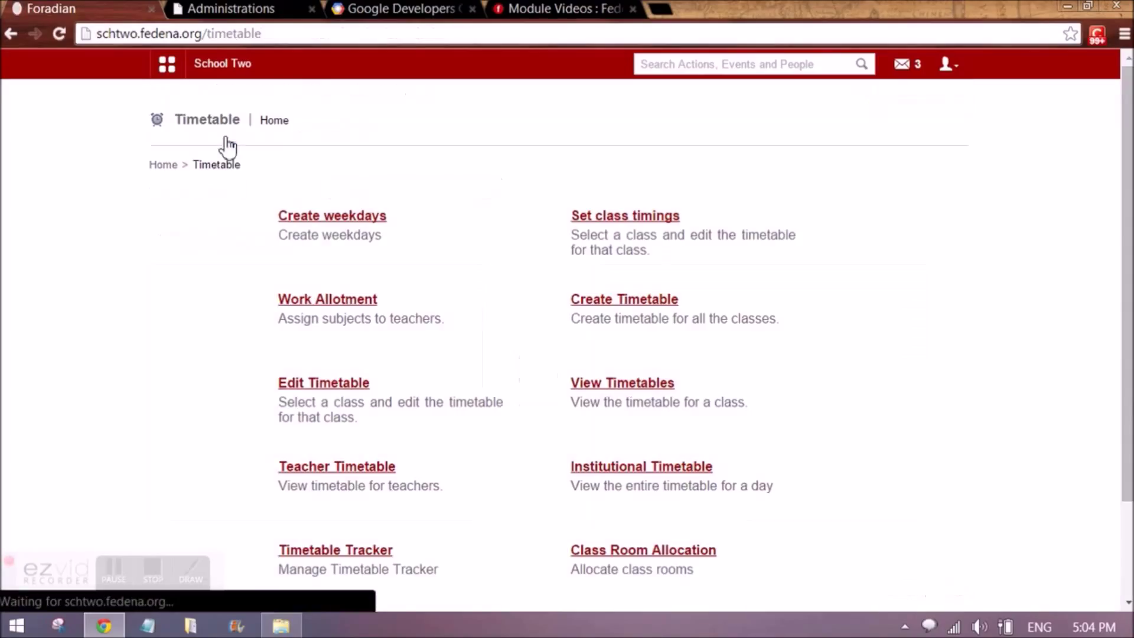
Start a new timetable from the Timetable home page.
{"action": "left_click", "coordinate": [603, 306]}
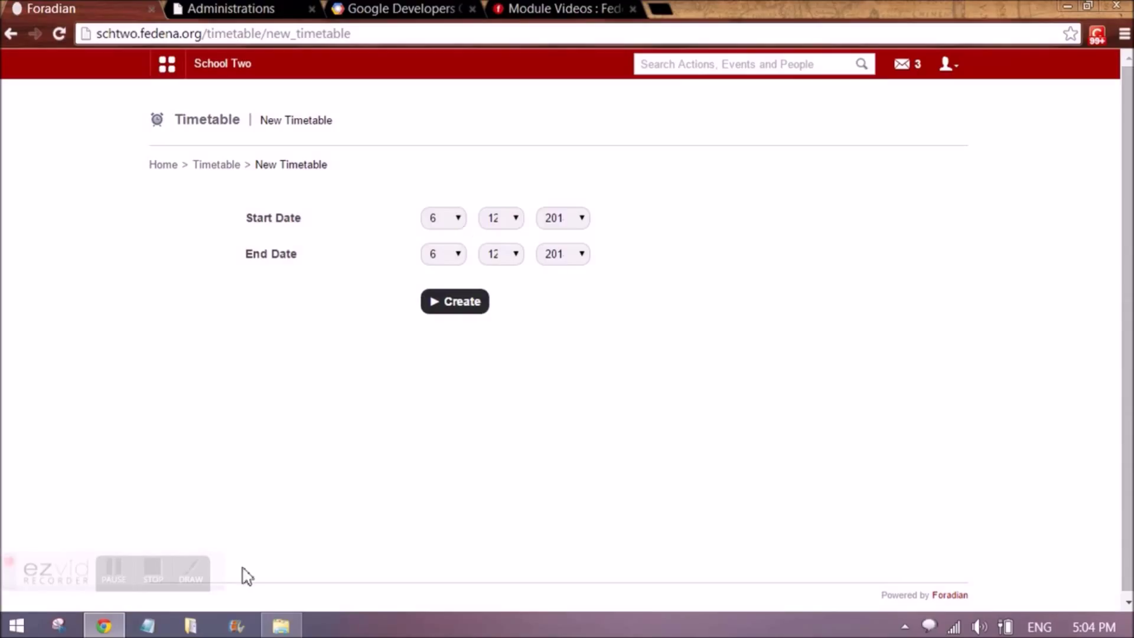
Jot the date ranges 1jan2015-1dec2015 and 1jul-1aug on separate lines in Notepad.
{"action": "type", "text": "1jan2015"}
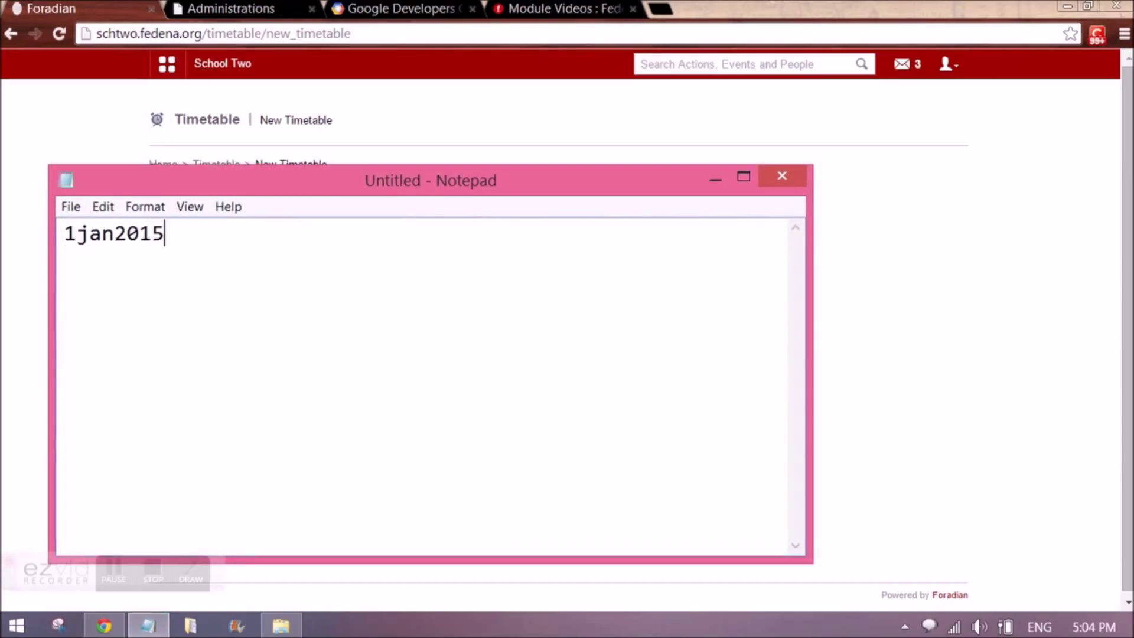
{"action": "type", "text": "-1dec2015"}
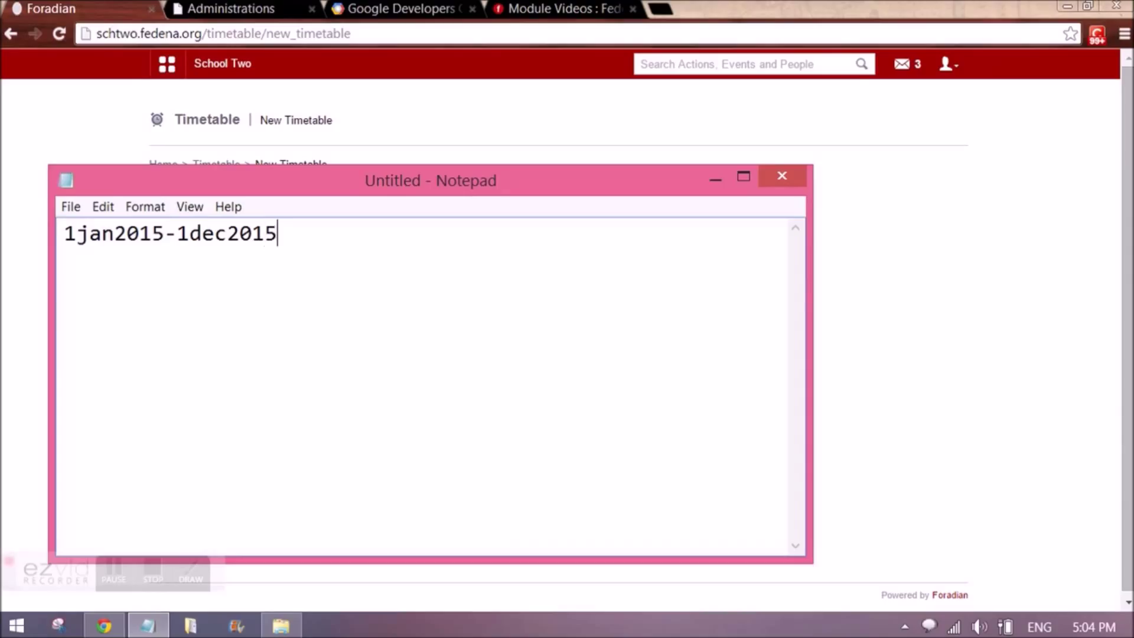
{"action": "key", "text": "Return"}
{"action": "key", "text": "Return"}
{"action": "type", "text": "1jul-1aug"}
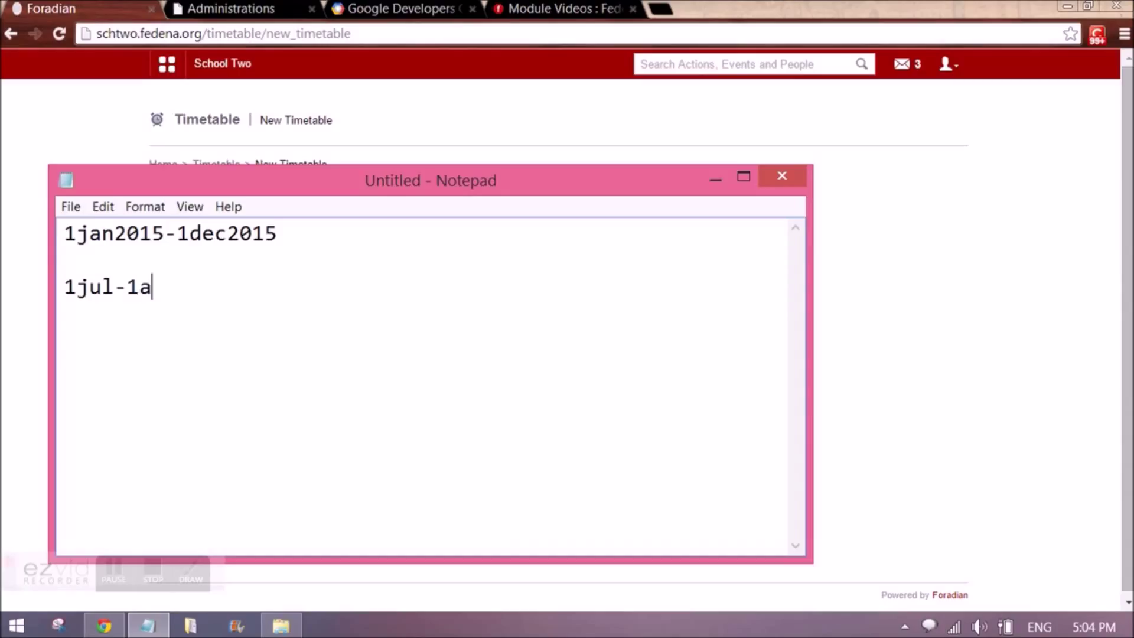
{"action": "key", "text": "Return"}
{"action": "key", "text": "Return"}
{"action": "key", "text": "Return"}
Highlight the 1jan2015-1dec2015 range and its start date 1jan2015 in the note.
{"action": "left_click_drag", "start_coordinate": [307, 239], "coordinate": [30, 243]}
{"action": "left_click", "coordinate": [168, 307]}
{"action": "left_click", "coordinate": [171, 287]}
{"action": "left_click_drag", "start_coordinate": [69, 239], "coordinate": [286, 235]}
{"action": "left_click", "coordinate": [296, 239]}
{"action": "left_click_drag", "start_coordinate": [65, 242], "coordinate": [294, 246]}
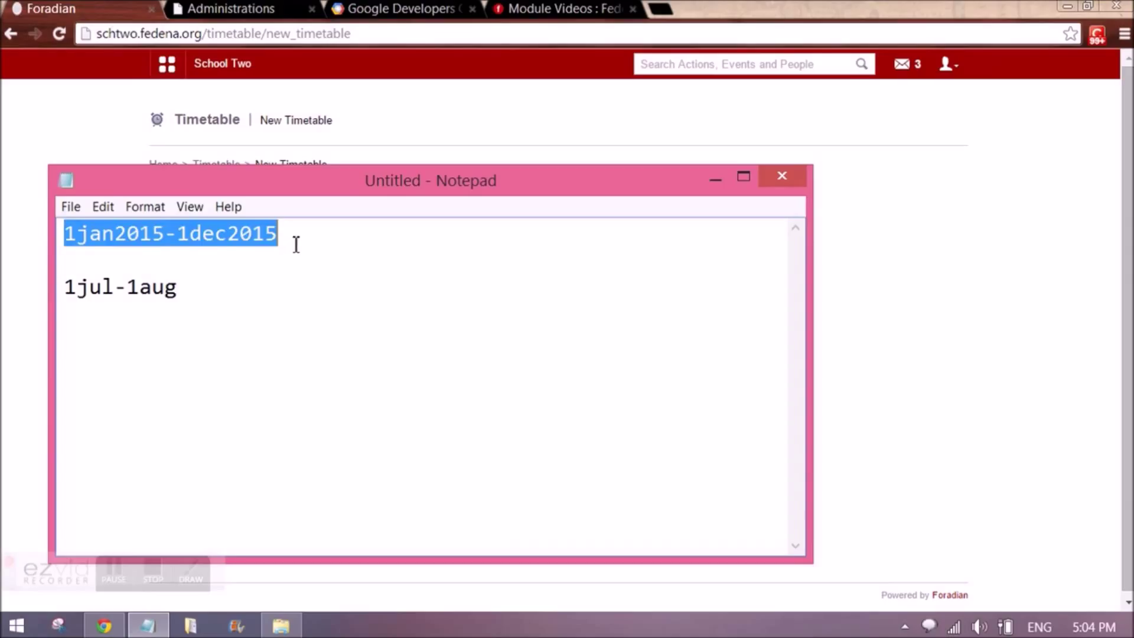
{"action": "left_click", "coordinate": [295, 244]}
{"action": "left_click", "coordinate": [69, 234]}
{"action": "left_click_drag", "start_coordinate": [68, 234], "coordinate": [303, 238]}
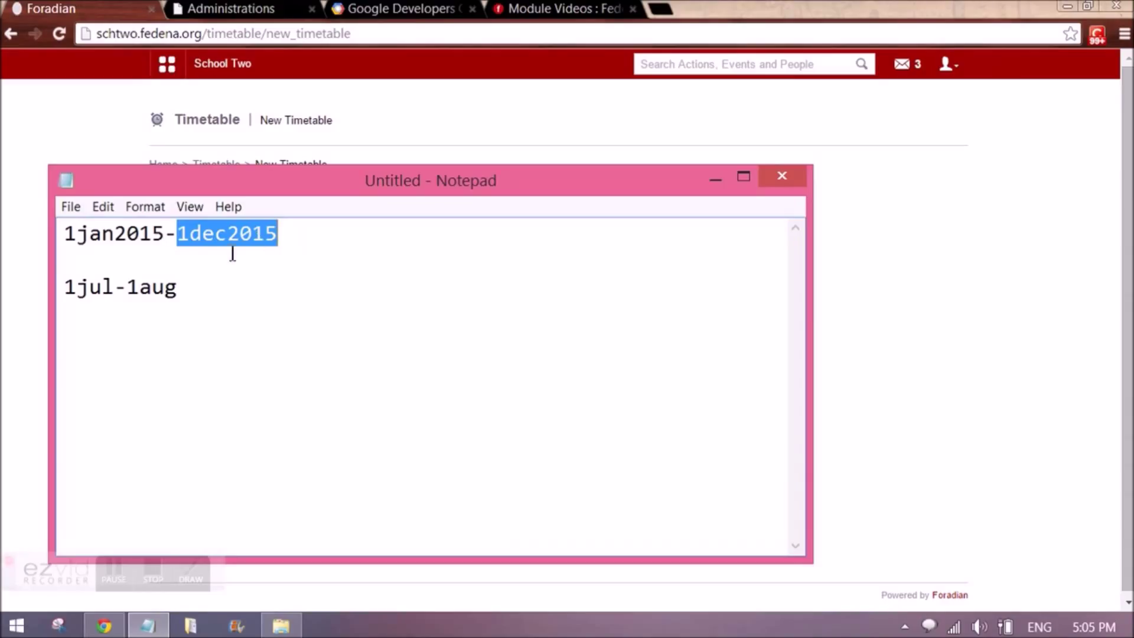
{"action": "left_click", "coordinate": [97, 251]}
{"action": "left_click_drag", "start_coordinate": [67, 230], "coordinate": [127, 231]}
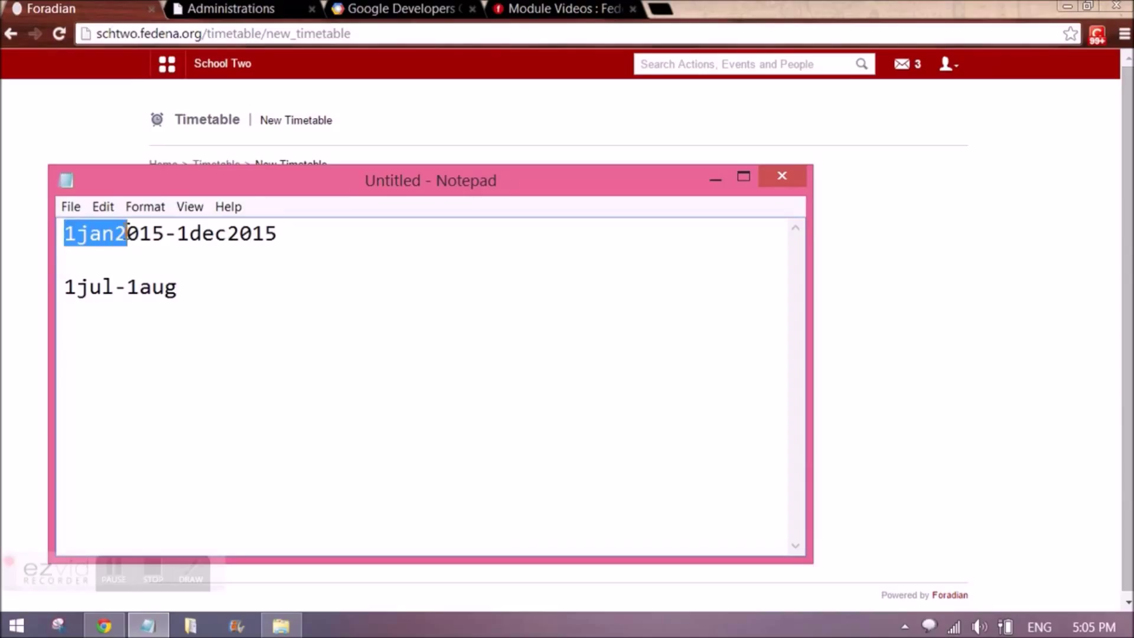
{"action": "left_click", "coordinate": [118, 231]}
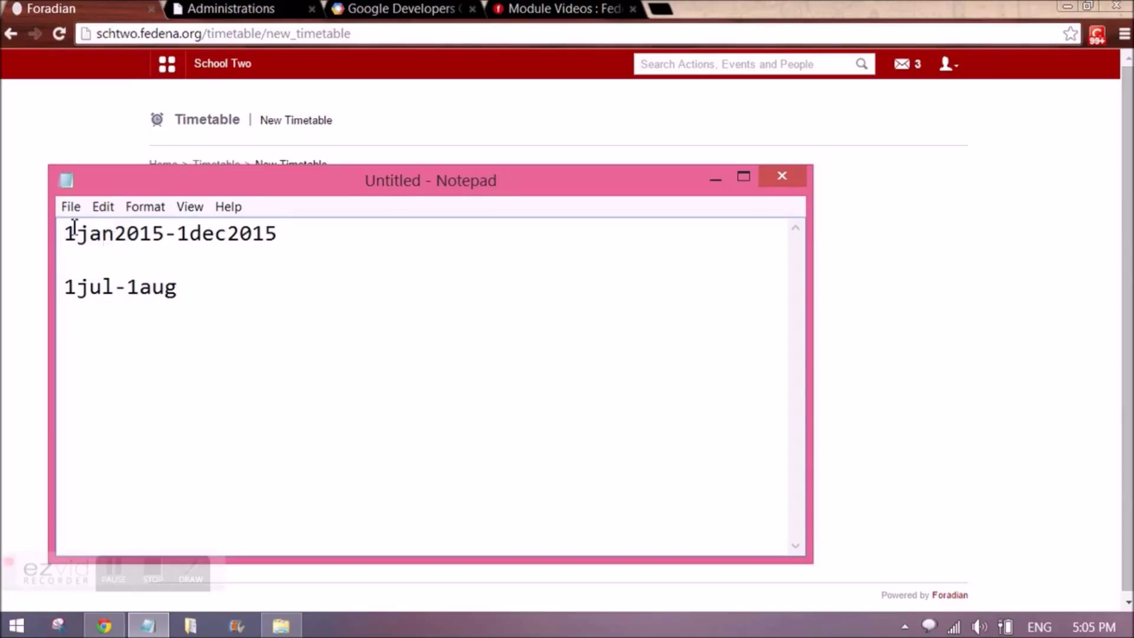
{"action": "left_click_drag", "start_coordinate": [66, 231], "coordinate": [157, 233]}
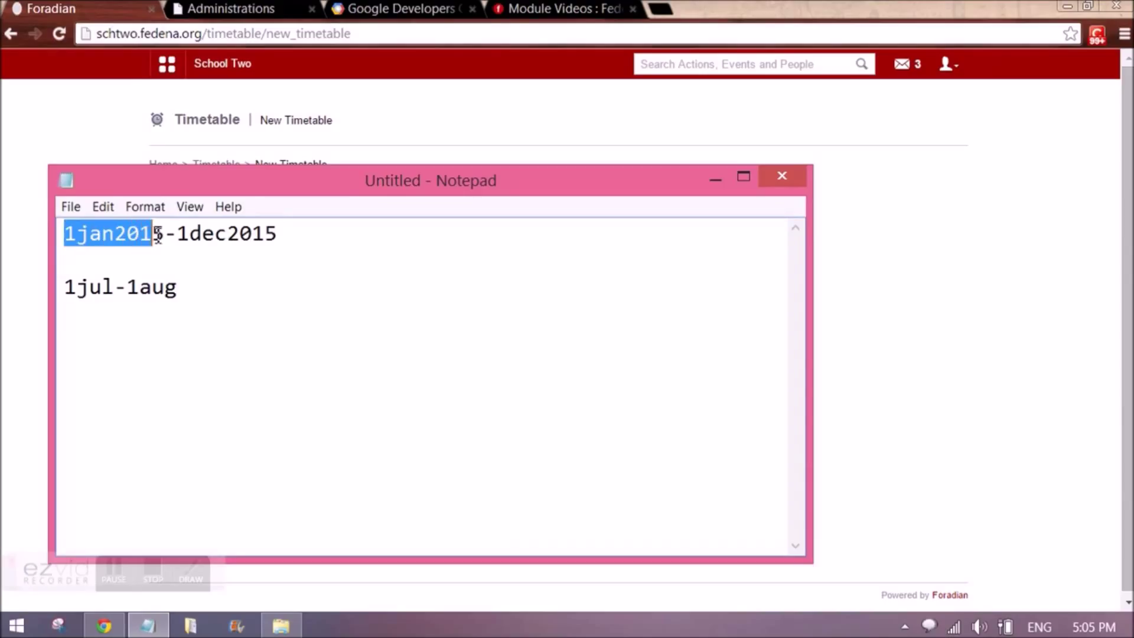
{"action": "left_click", "coordinate": [186, 256]}
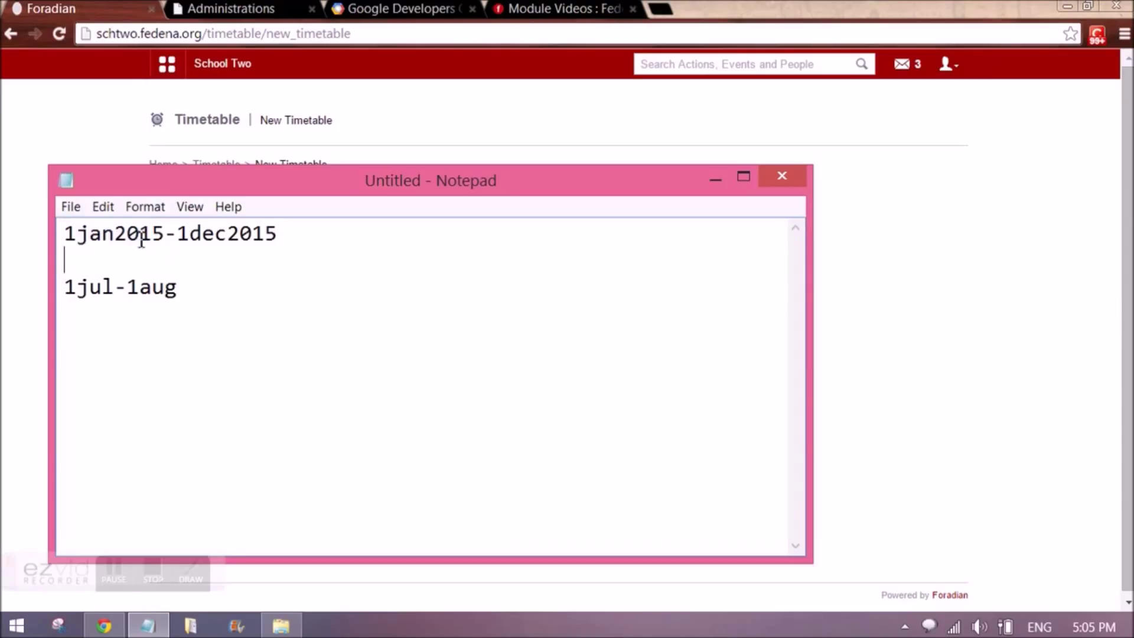
{"action": "left_click", "coordinate": [165, 233]}
{"action": "left_click_drag", "start_coordinate": [165, 233], "coordinate": [62, 234]}
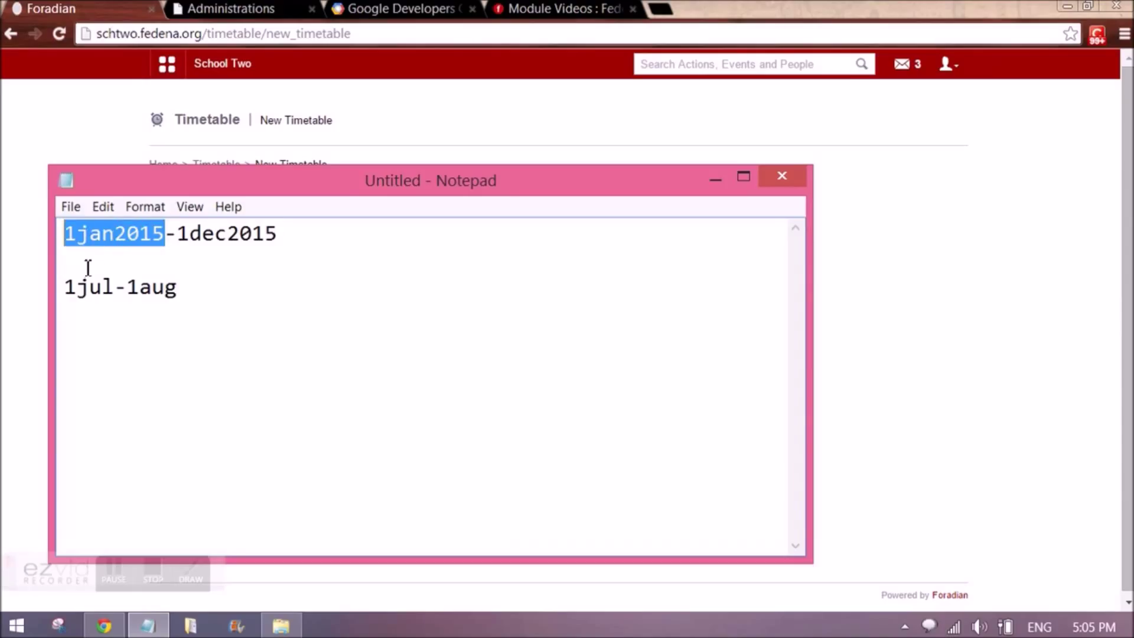
{"action": "left_click", "coordinate": [86, 266]}
Move the Notepad window up and right, highlight 1jan2015, and return to Fedena's Start Date field.
{"action": "left_click_drag", "start_coordinate": [175, 184], "coordinate": [329, 157]}
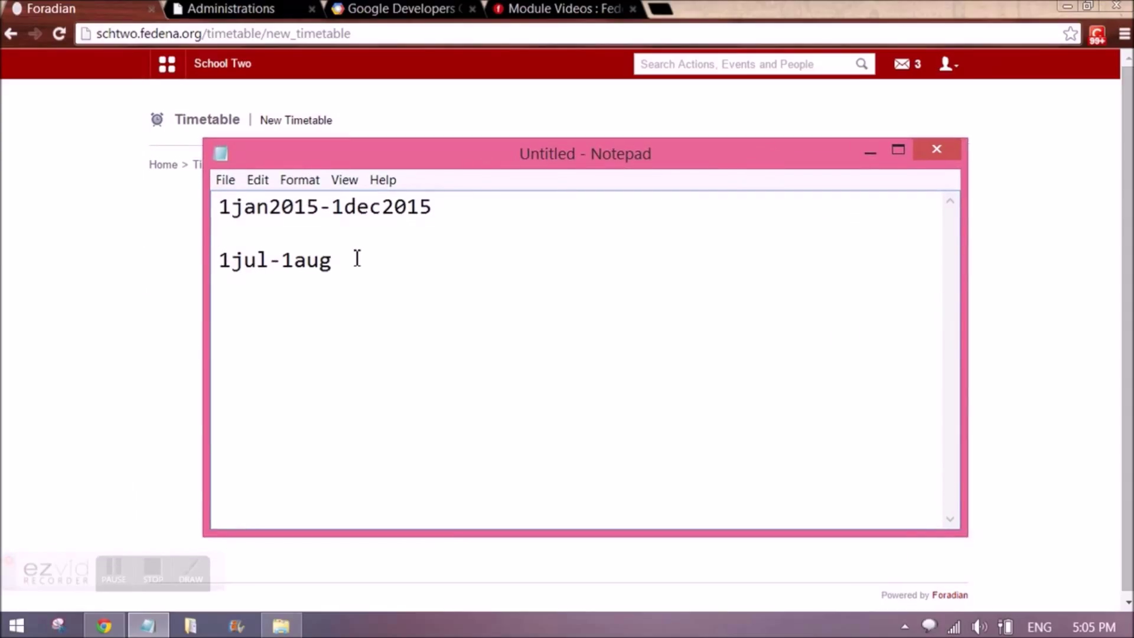
{"action": "left_click_drag", "start_coordinate": [226, 207], "coordinate": [323, 205]}
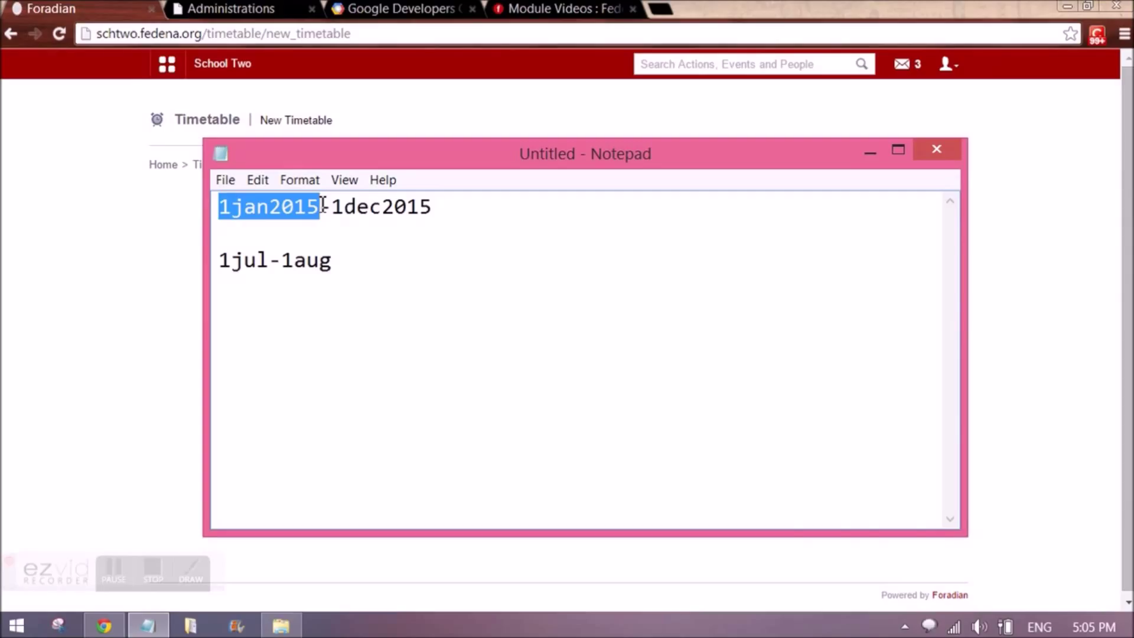
{"action": "left_click", "coordinate": [443, 221]}
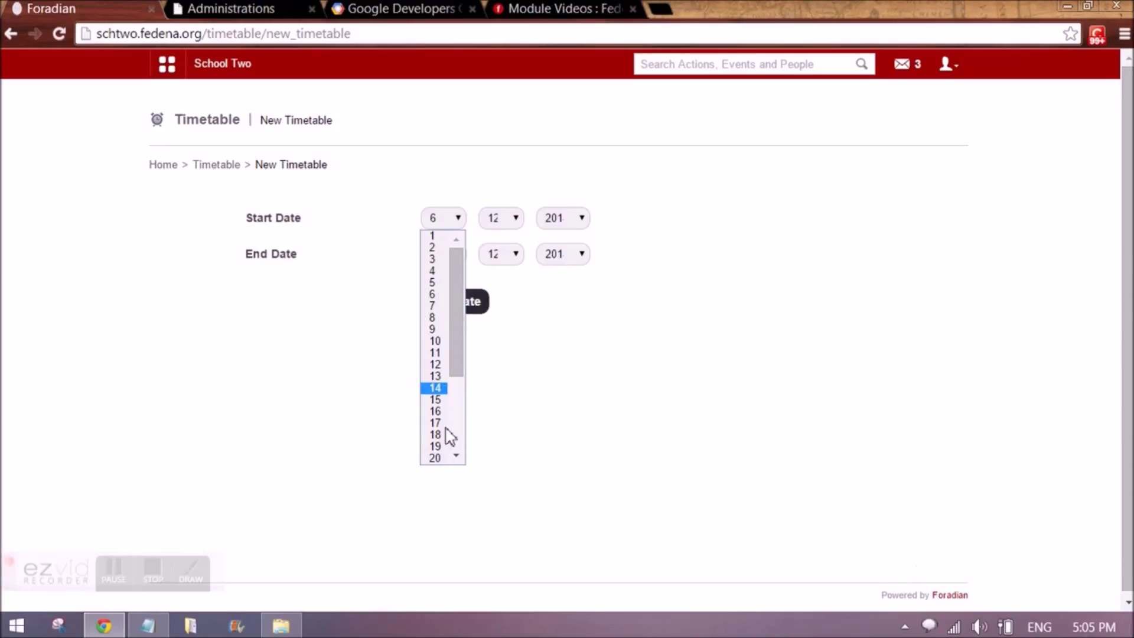
Create a timetable running from 14 Dec 2014 to 16 Dec 2014.
{"action": "left_click", "coordinate": [440, 388]}
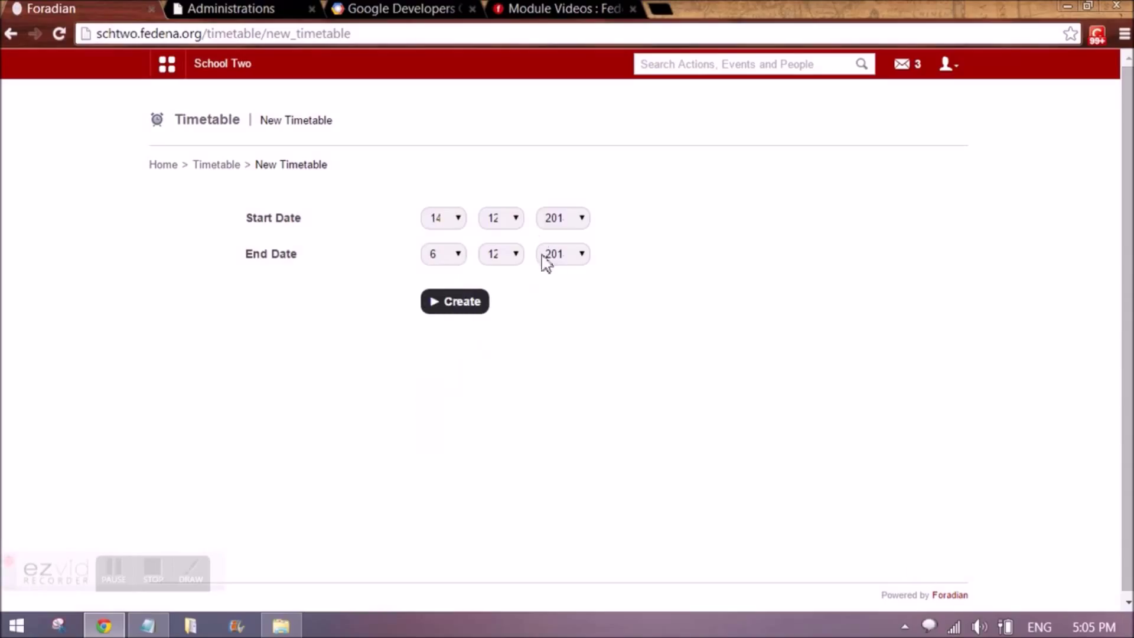
{"action": "left_click", "coordinate": [460, 259]}
{"action": "left_click", "coordinate": [437, 448]}
{"action": "left_click", "coordinate": [464, 308]}
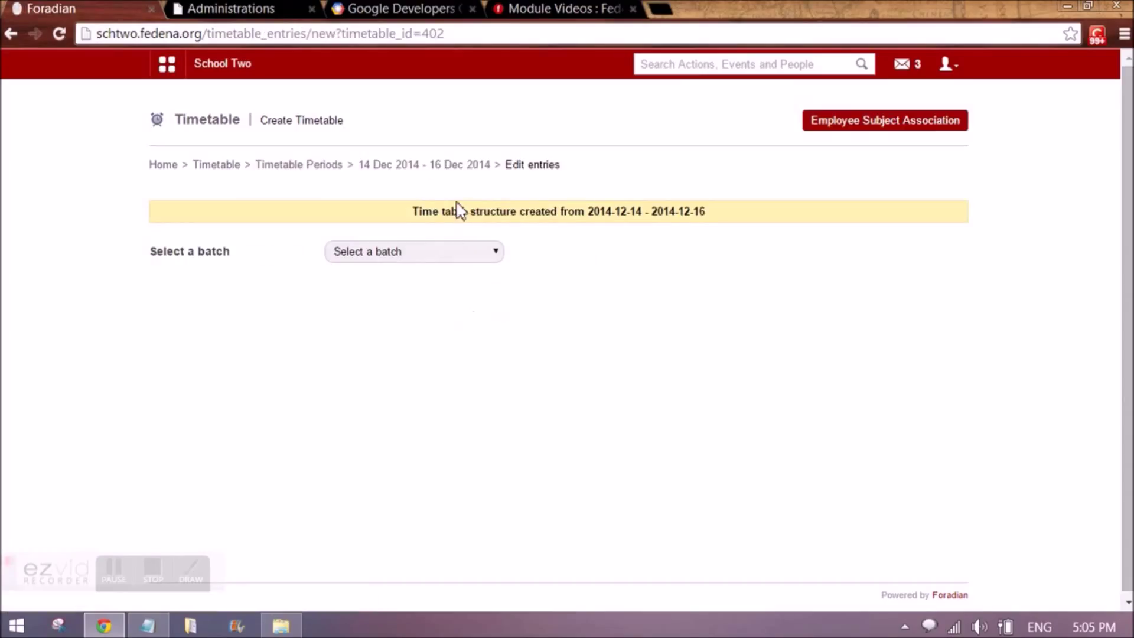
Open the entries editor for the 14 Dec 2014 - 16 Dec 2014 timetable.
{"action": "left_click", "coordinate": [327, 167]}
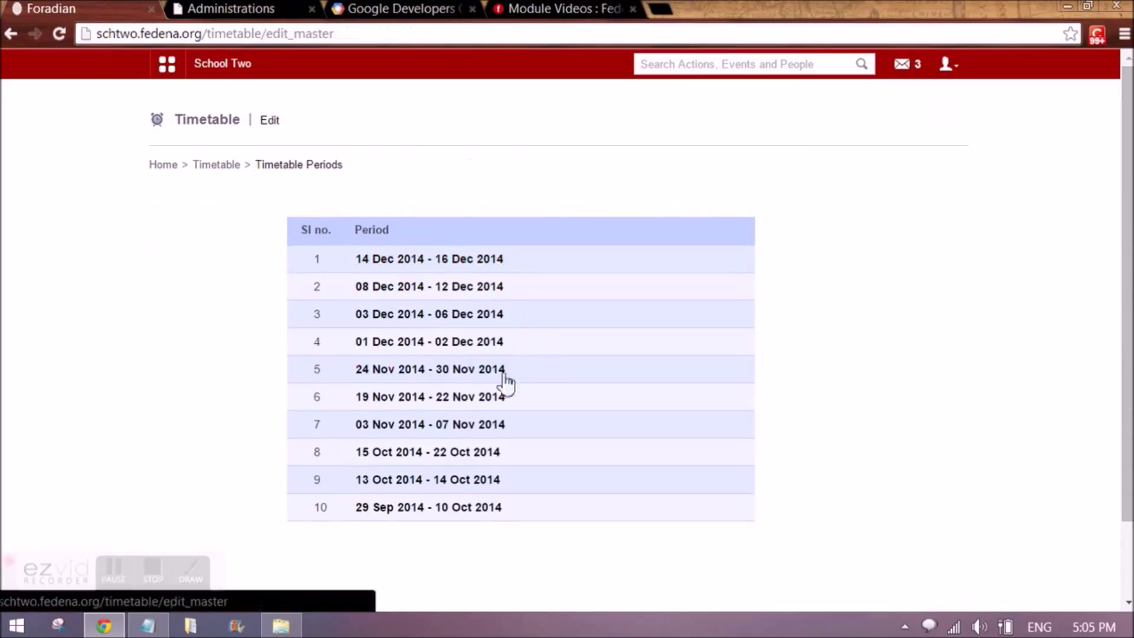
{"action": "left_click", "coordinate": [217, 166]}
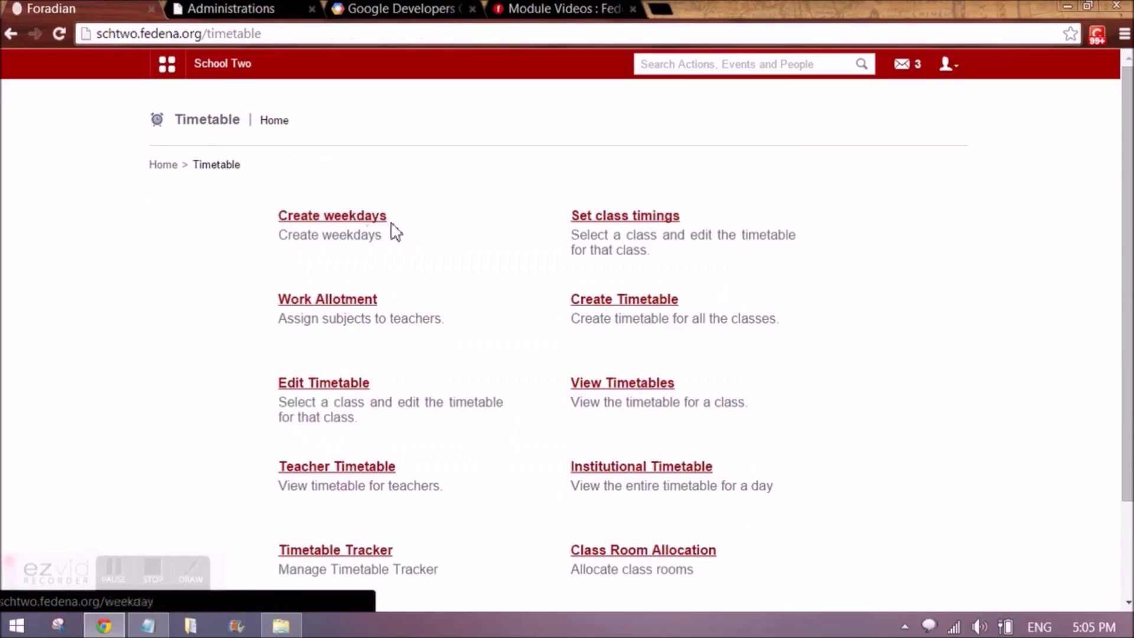
{"action": "left_click", "coordinate": [324, 390]}
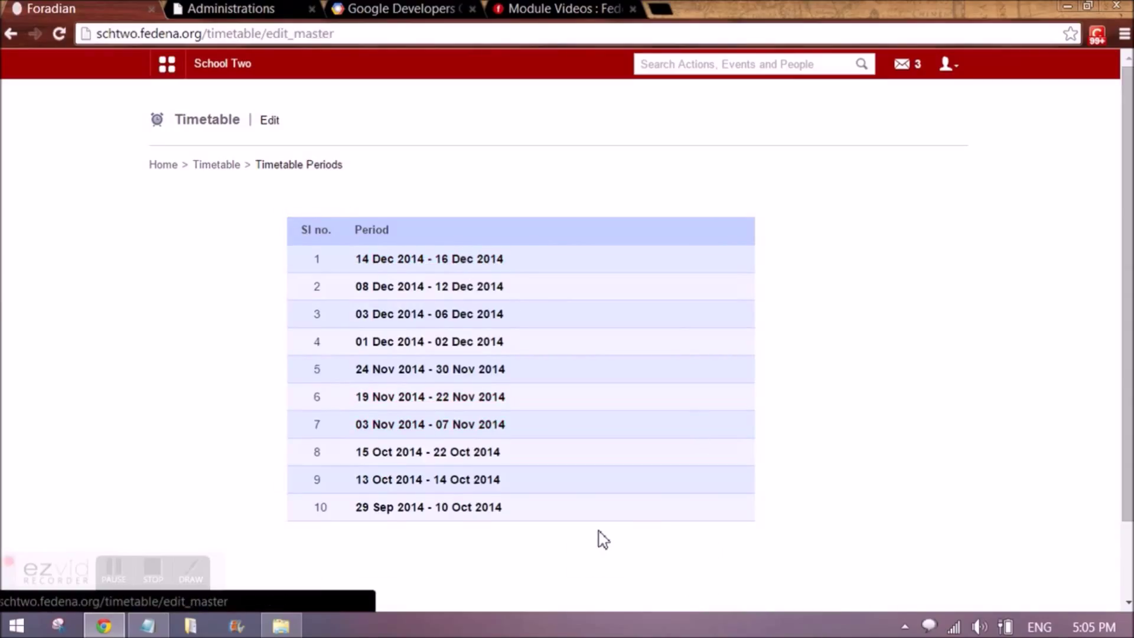
{"action": "left_click", "coordinate": [453, 269]}
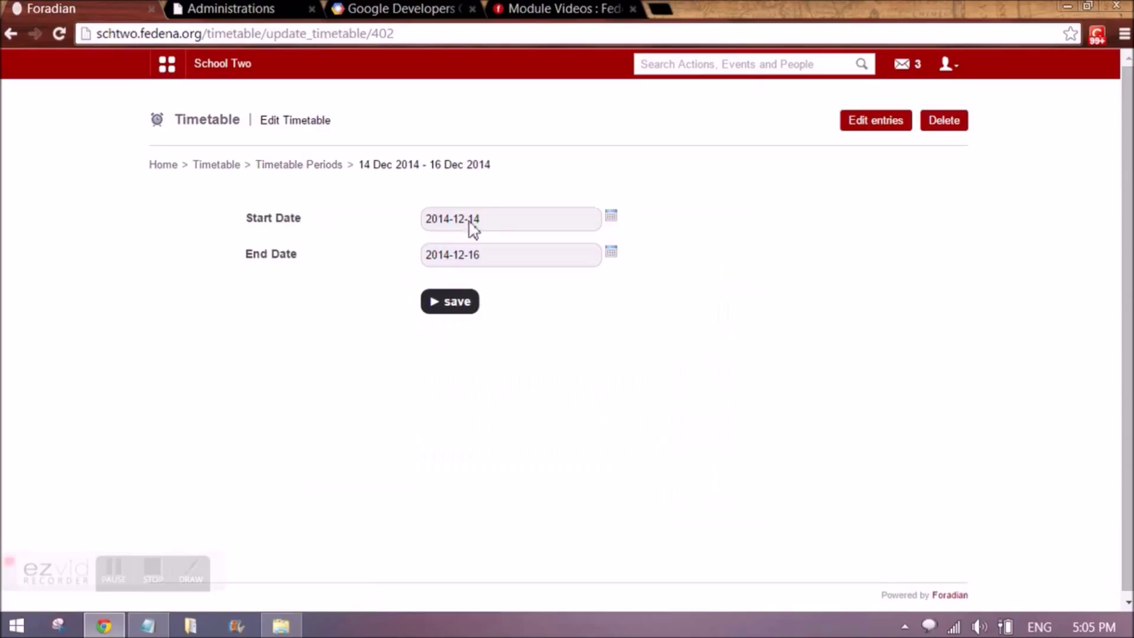
{"action": "left_click", "coordinate": [866, 123]}
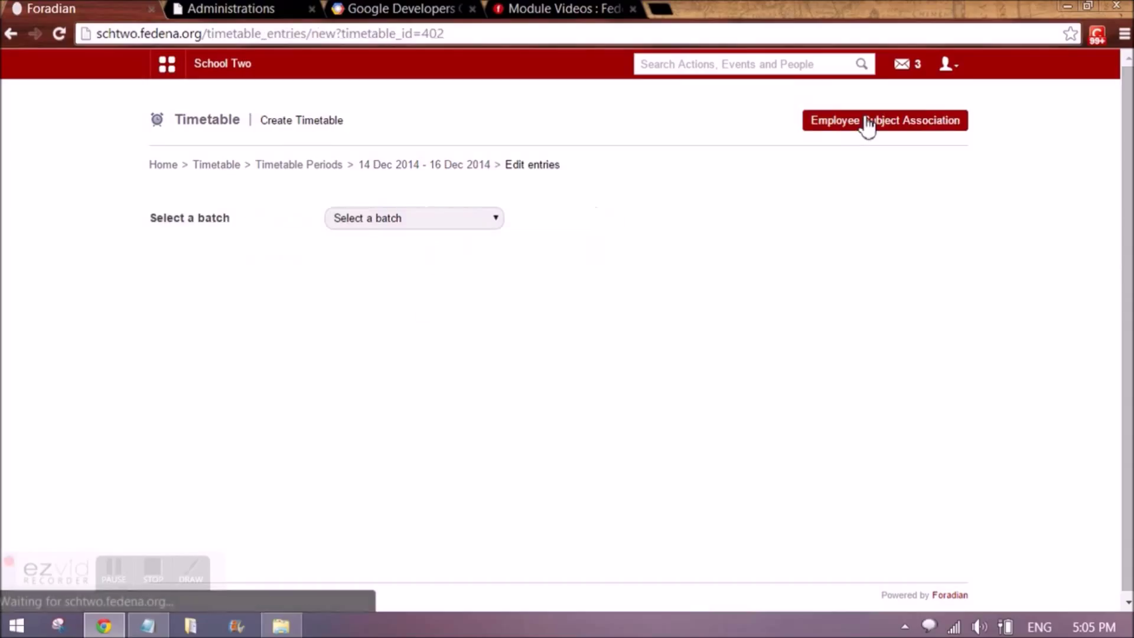
Load batch G3 - A 2014's grid and choose Maths as the subject.
{"action": "left_click", "coordinate": [460, 226]}
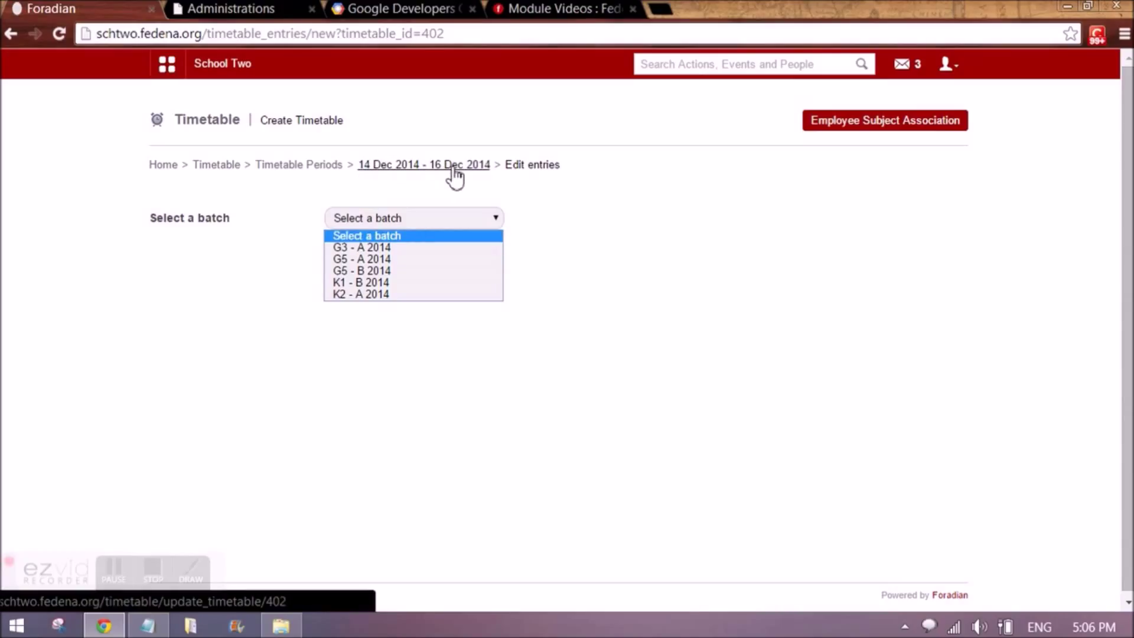
{"action": "left_click", "coordinate": [423, 248]}
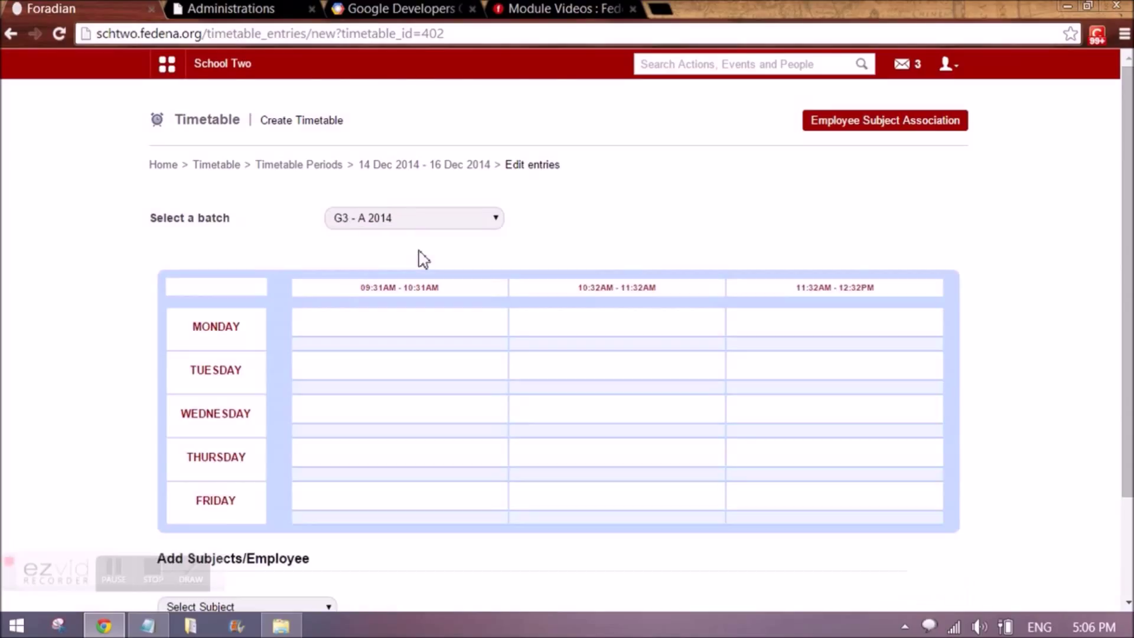
{"action": "scroll", "coordinate": [359, 223], "scroll_direction": "down", "scroll_amount": 2}
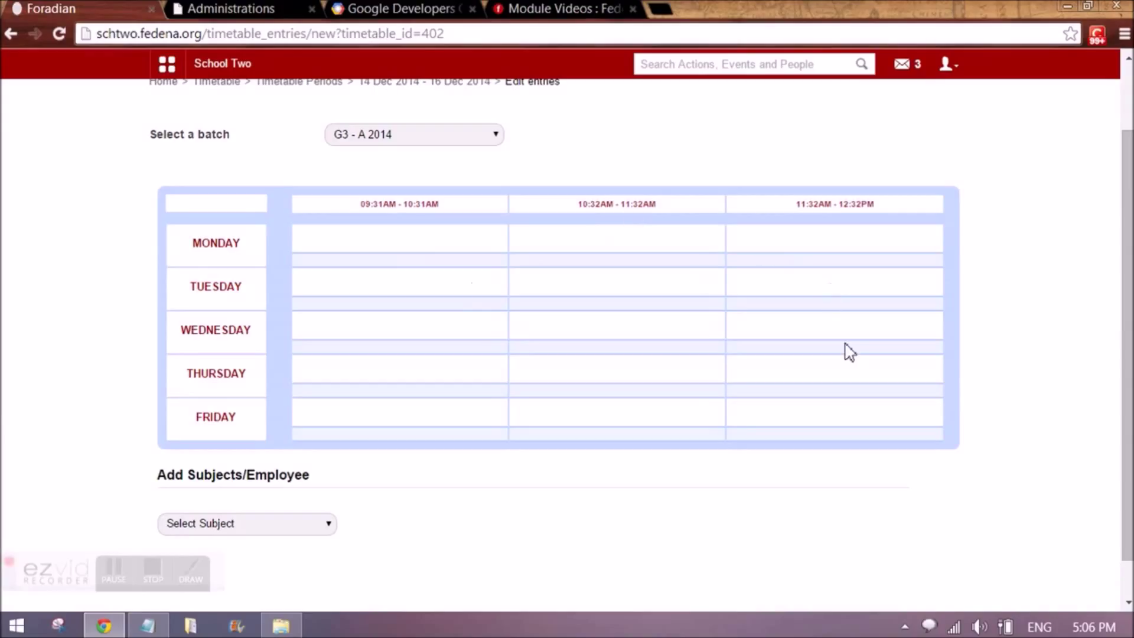
{"action": "scroll", "coordinate": [233, 520], "scroll_direction": "down", "scroll_amount": 1}
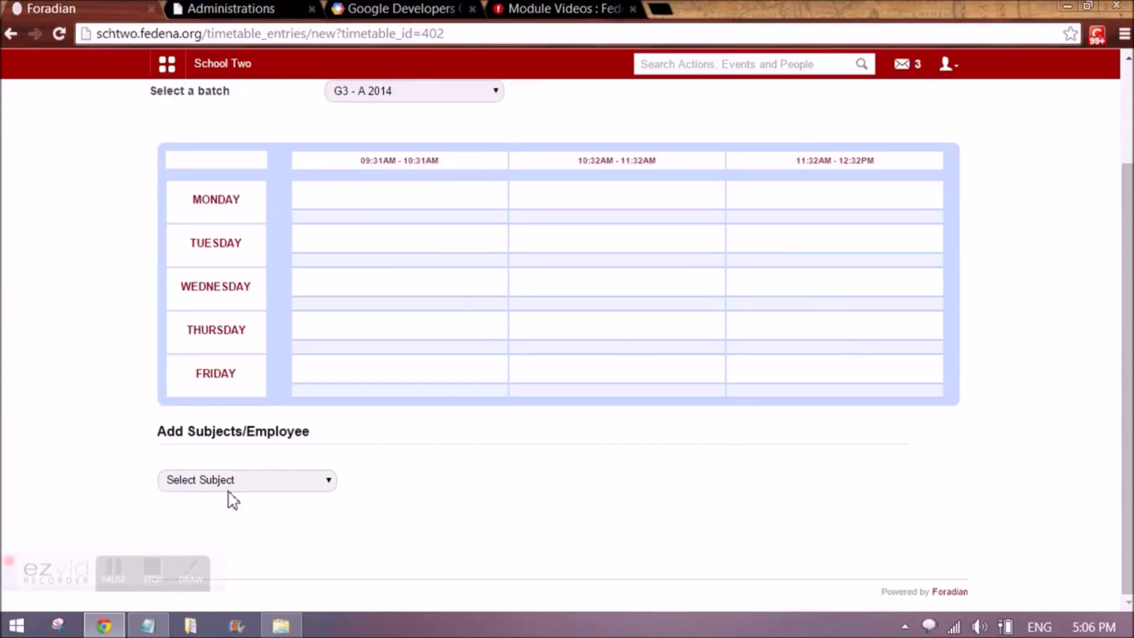
{"action": "left_click", "coordinate": [236, 480]}
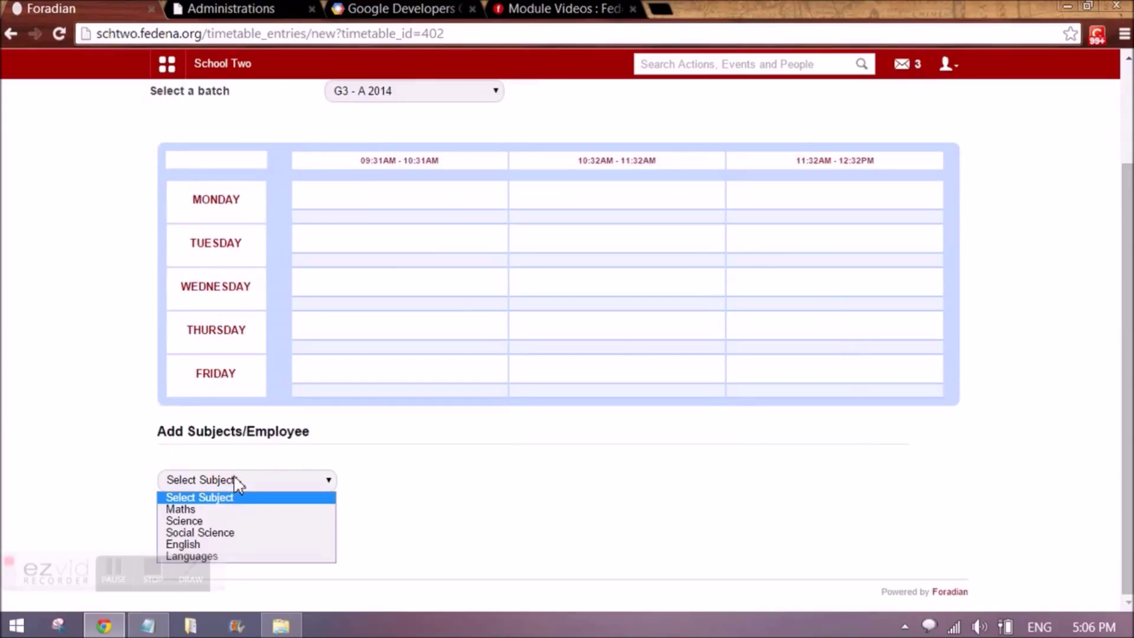
{"action": "left_click", "coordinate": [235, 478]}
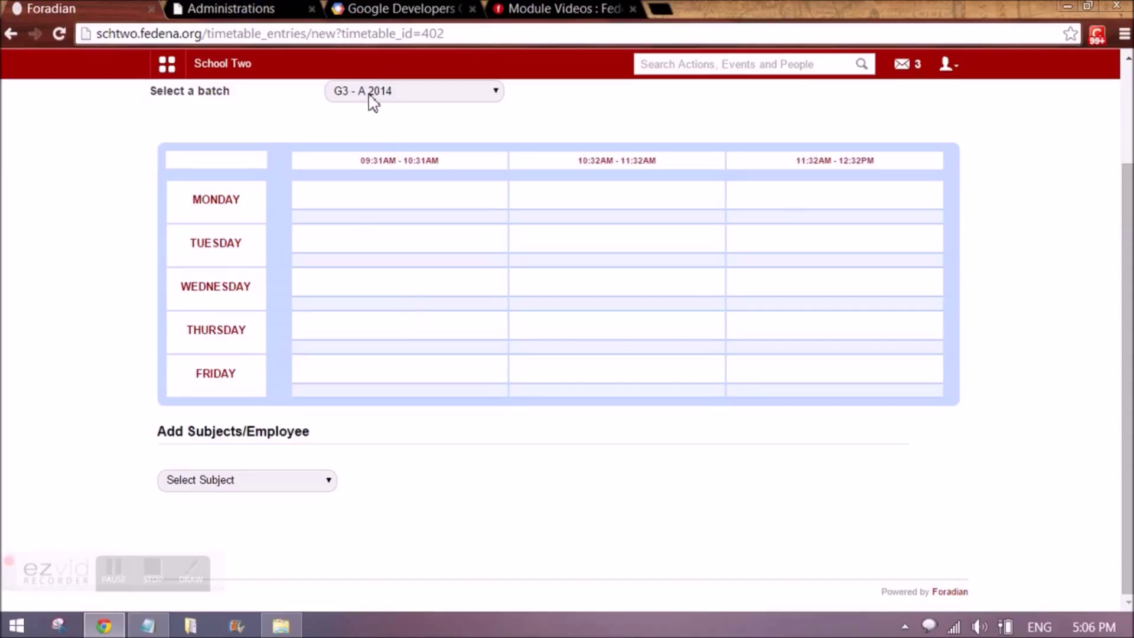
{"action": "left_click", "coordinate": [260, 479]}
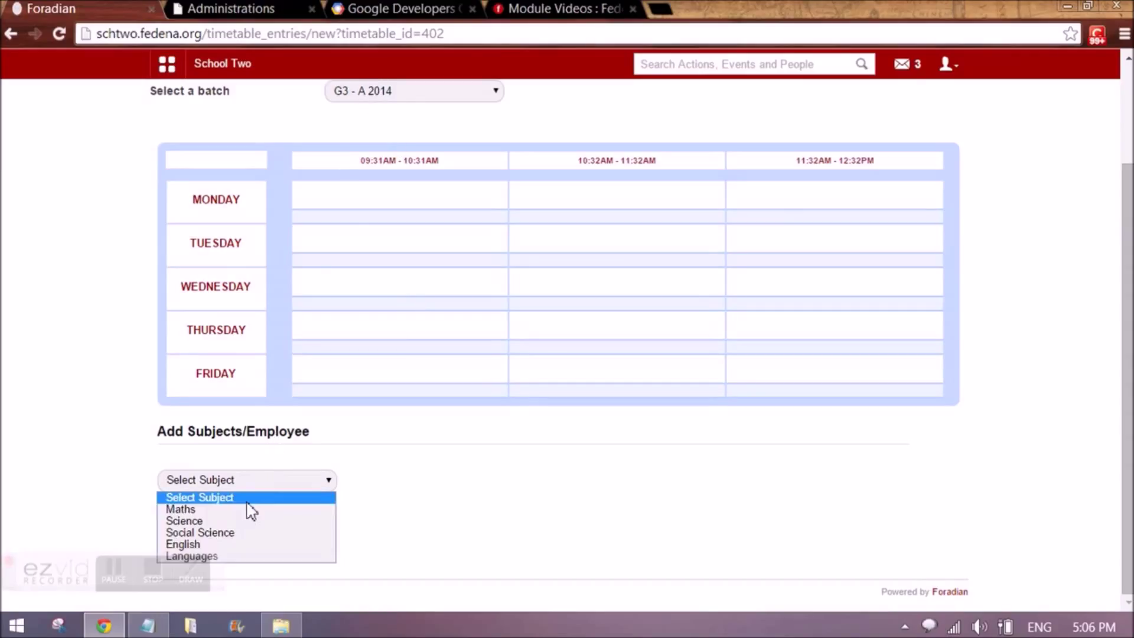
{"action": "left_click", "coordinate": [246, 511]}
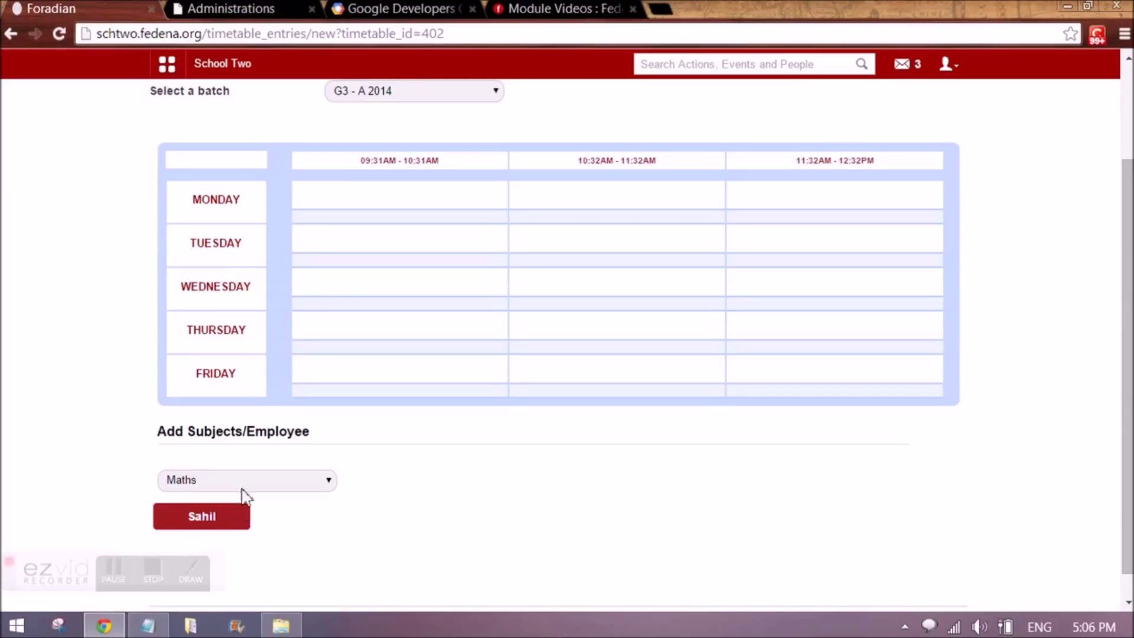
Schedule Maths on Monday 09:31AM, Wednesday 10:32AM and Friday 11:32AM.
{"action": "left_click", "coordinate": [239, 517]}
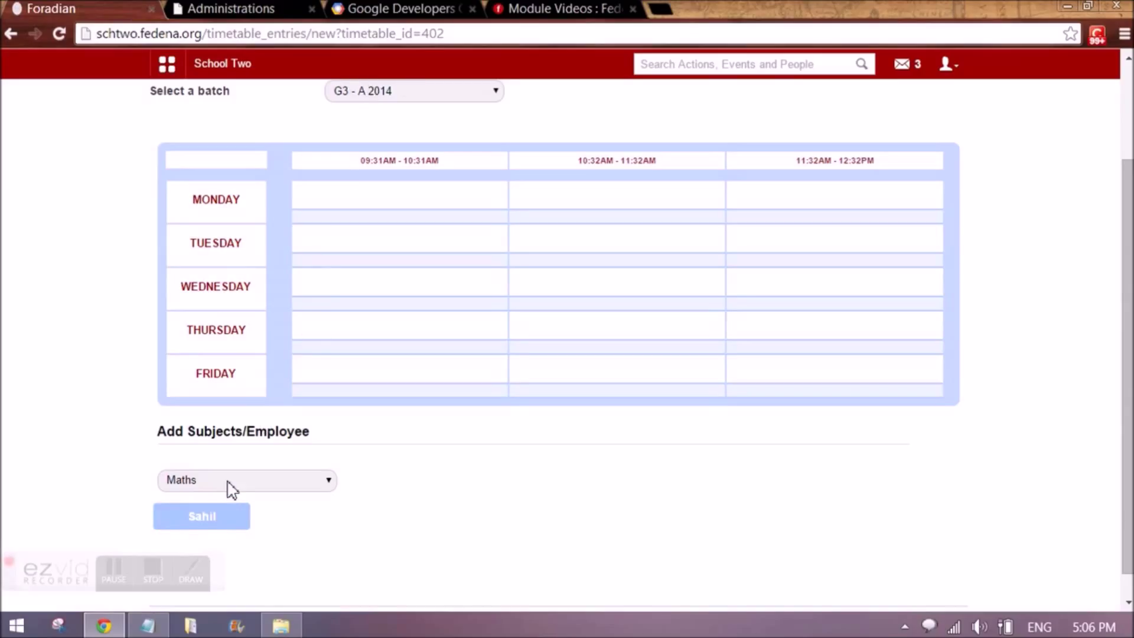
{"action": "left_click", "coordinate": [234, 515]}
{"action": "left_click", "coordinate": [389, 212]}
{"action": "left_click", "coordinate": [524, 289]}
{"action": "left_click", "coordinate": [795, 372]}
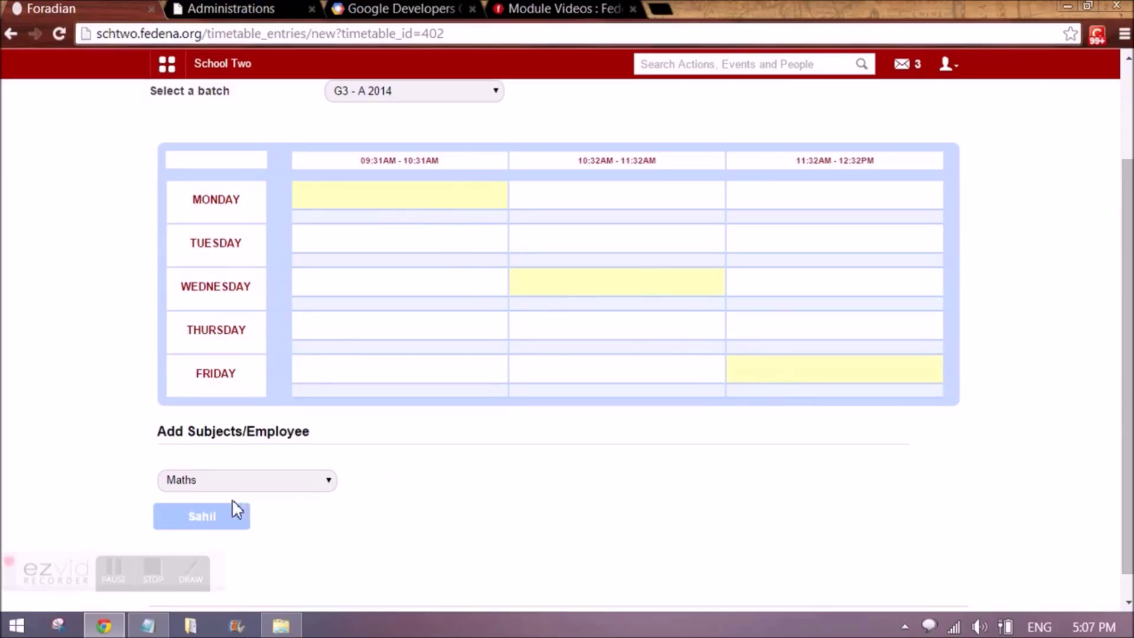
{"action": "left_click_drag", "start_coordinate": [227, 518], "coordinate": [400, 193]}
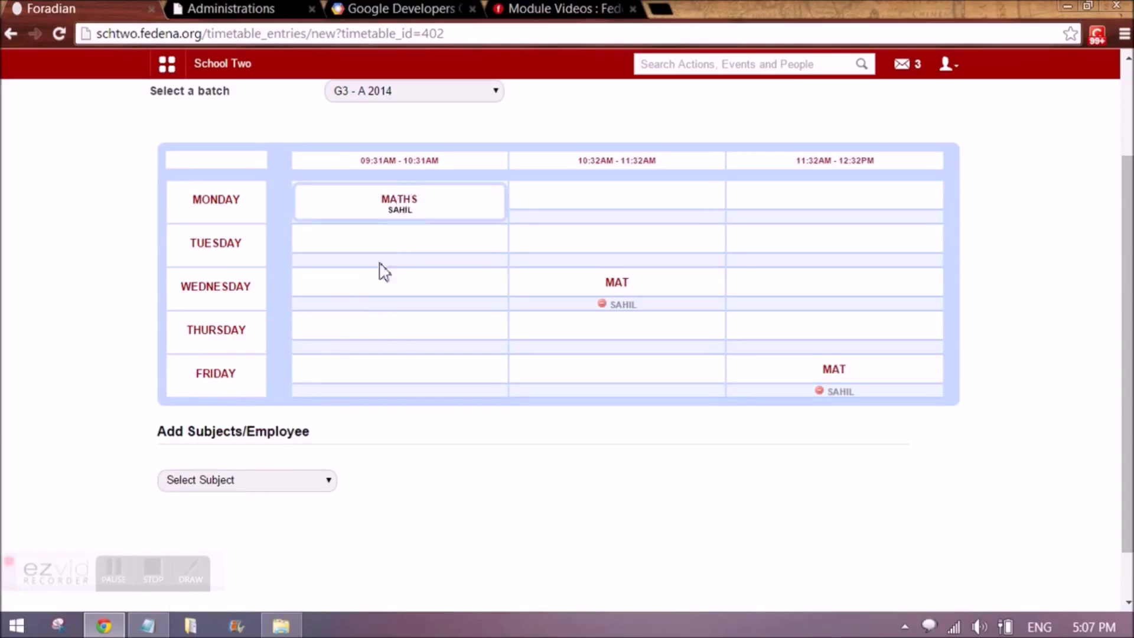
Schedule Science on Tuesday 09:31AM, Thursday 10:32AM and Friday 09:31AM.
{"action": "left_click", "coordinate": [287, 483]}
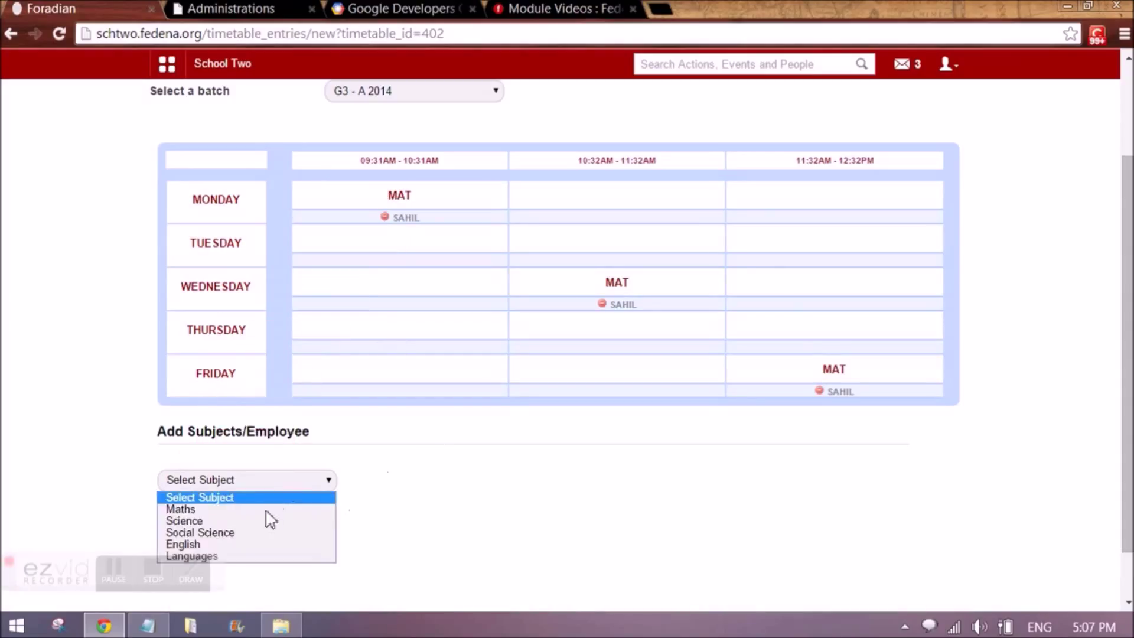
{"action": "left_click", "coordinate": [261, 521]}
{"action": "left_click", "coordinate": [367, 253]}
{"action": "left_click", "coordinate": [548, 340]}
{"action": "left_click", "coordinate": [455, 378]}
{"action": "double_click", "coordinate": [223, 521]}
{"action": "left_click_drag", "start_coordinate": [242, 524], "coordinate": [363, 384]}
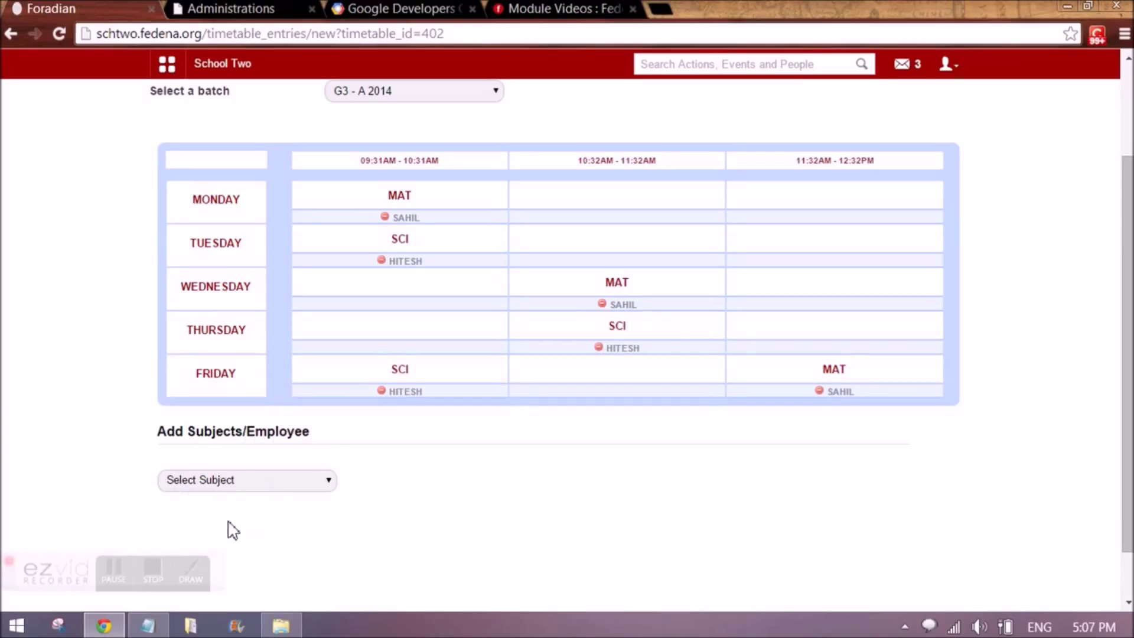
Choose Social Science and place its teacher into three free slots.
{"action": "left_click", "coordinate": [230, 481]}
{"action": "left_click", "coordinate": [223, 532]}
{"action": "left_click_drag", "start_coordinate": [214, 523], "coordinate": [849, 285]}
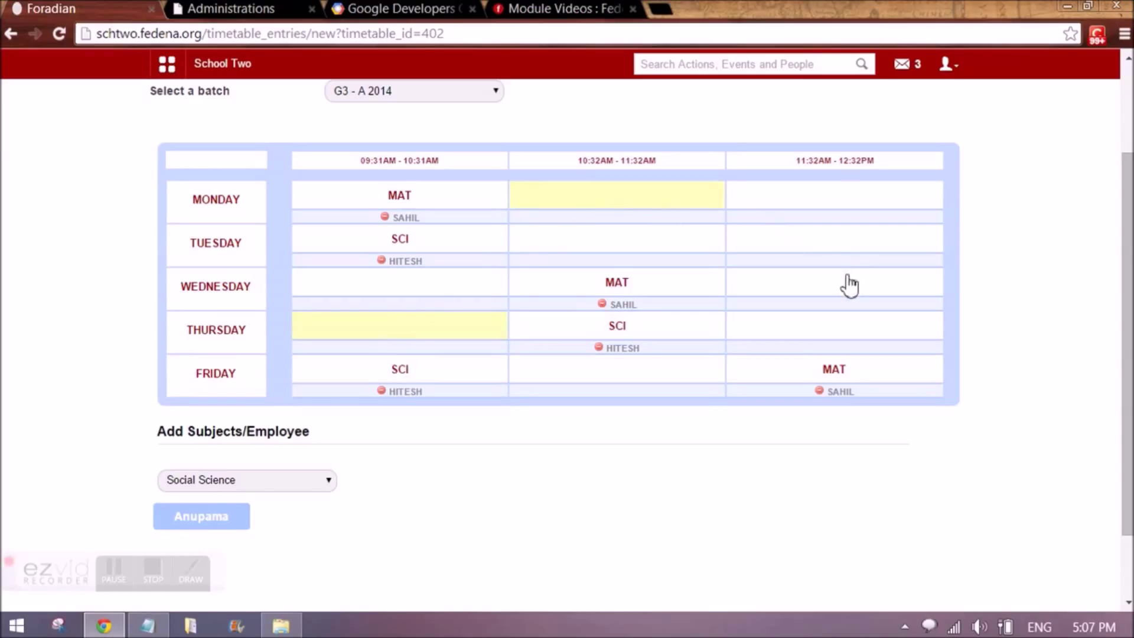
{"action": "left_click_drag", "start_coordinate": [184, 516], "coordinate": [552, 197]}
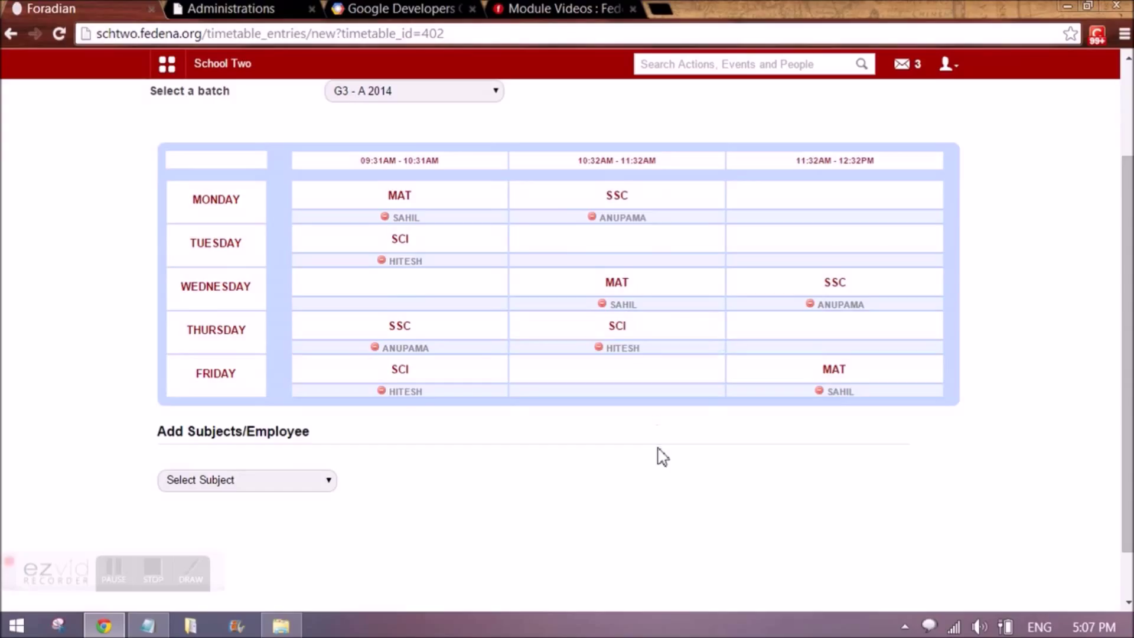
Add a fourth Social Science period in Wednesday's 09:31AM slot.
{"action": "scroll", "coordinate": [655, 458], "scroll_direction": "up", "scroll_amount": 3}
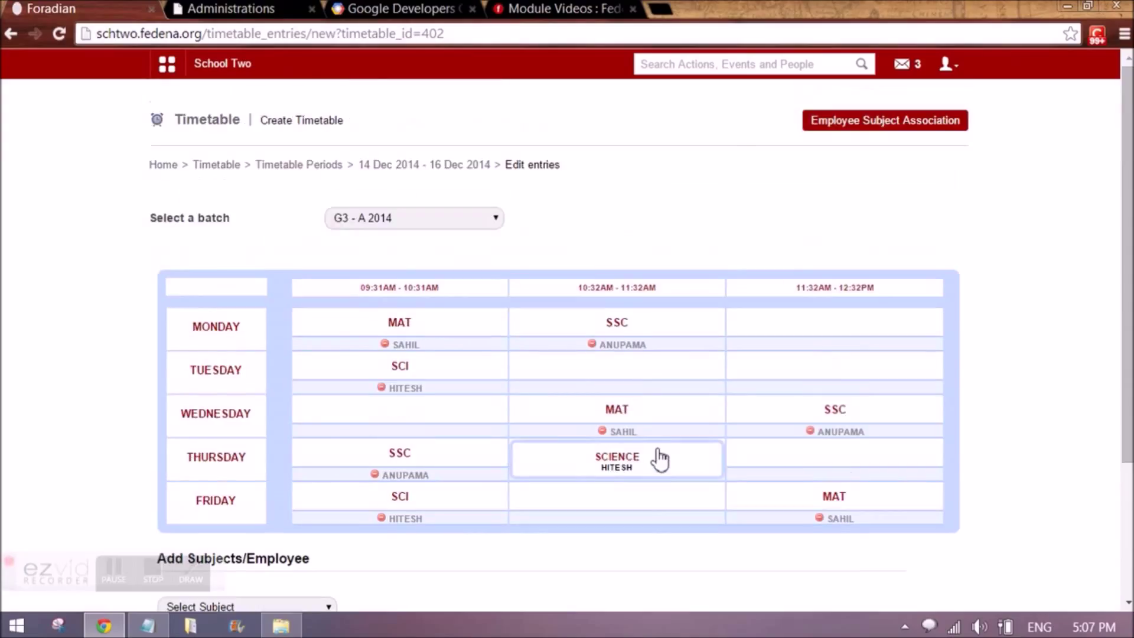
{"action": "scroll", "coordinate": [308, 491], "scroll_direction": "down", "scroll_amount": 3}
{"action": "left_click", "coordinate": [258, 447]}
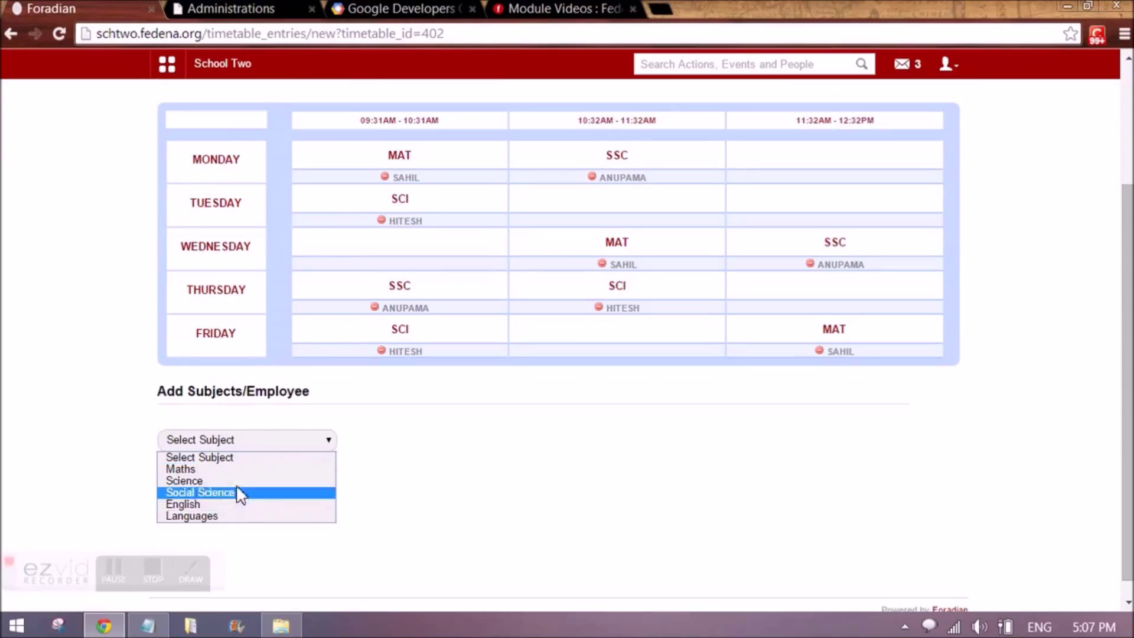
{"action": "left_click", "coordinate": [471, 463]}
{"action": "scroll", "coordinate": [590, 390], "scroll_direction": "up", "scroll_amount": 3}
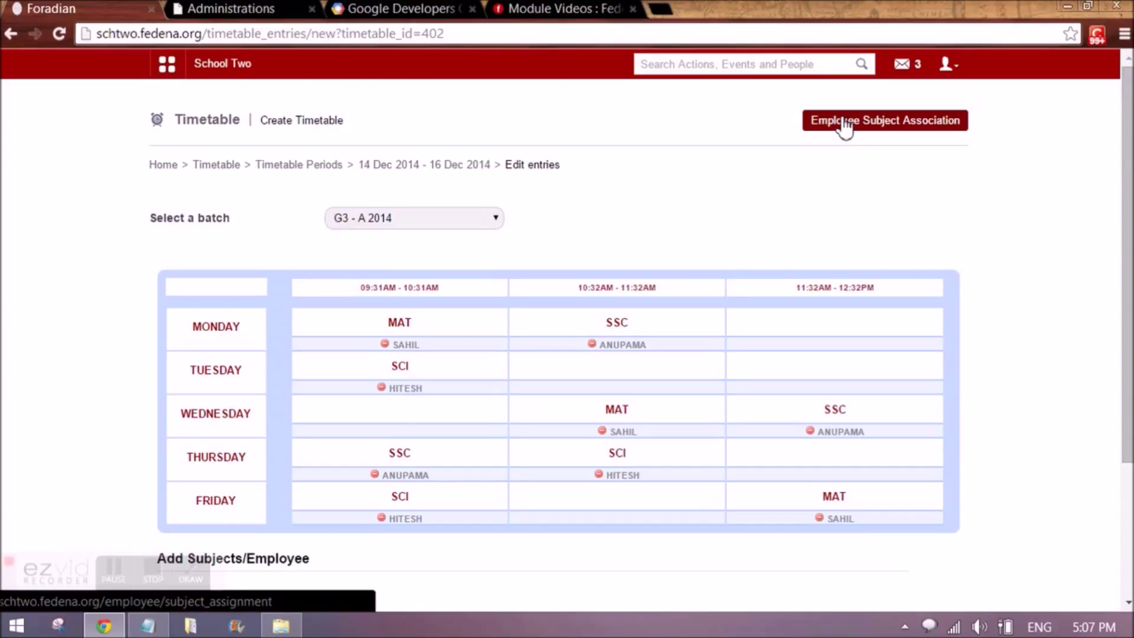
{"action": "scroll", "coordinate": [844, 125], "scroll_direction": "down", "scroll_amount": 3}
{"action": "left_click", "coordinate": [189, 426]}
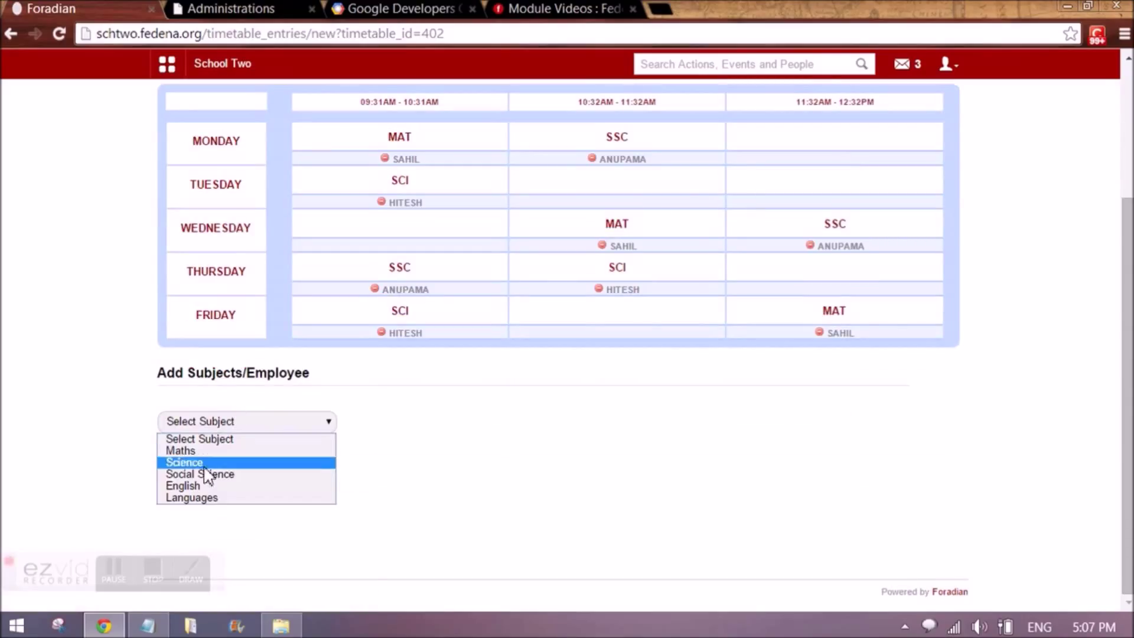
{"action": "left_click", "coordinate": [208, 474]}
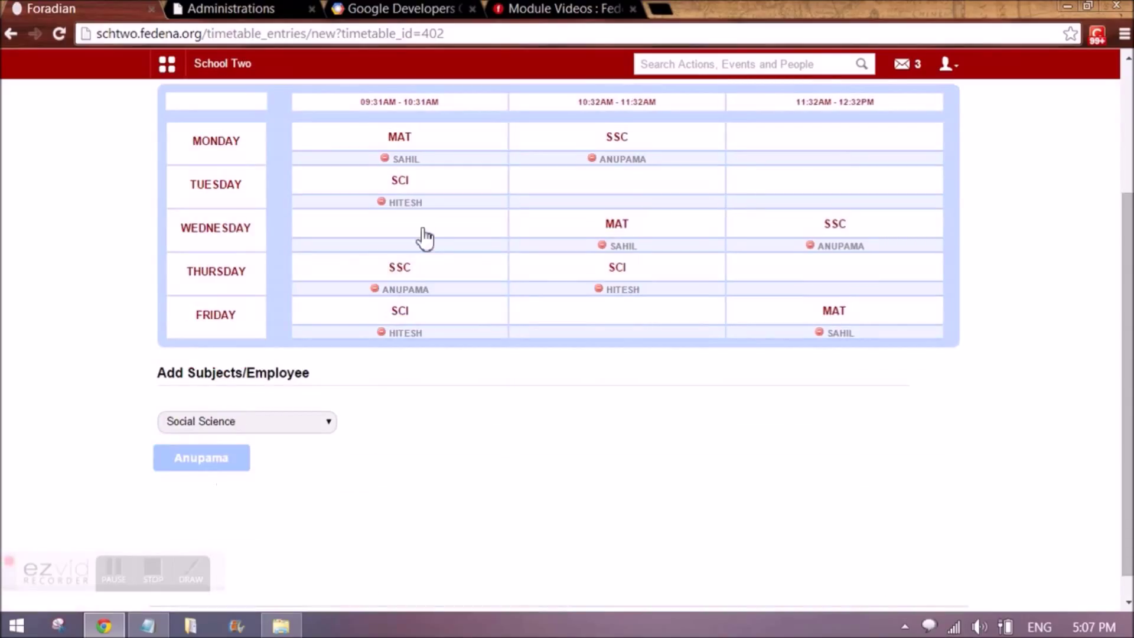
{"action": "left_click_drag", "start_coordinate": [191, 454], "coordinate": [413, 262]}
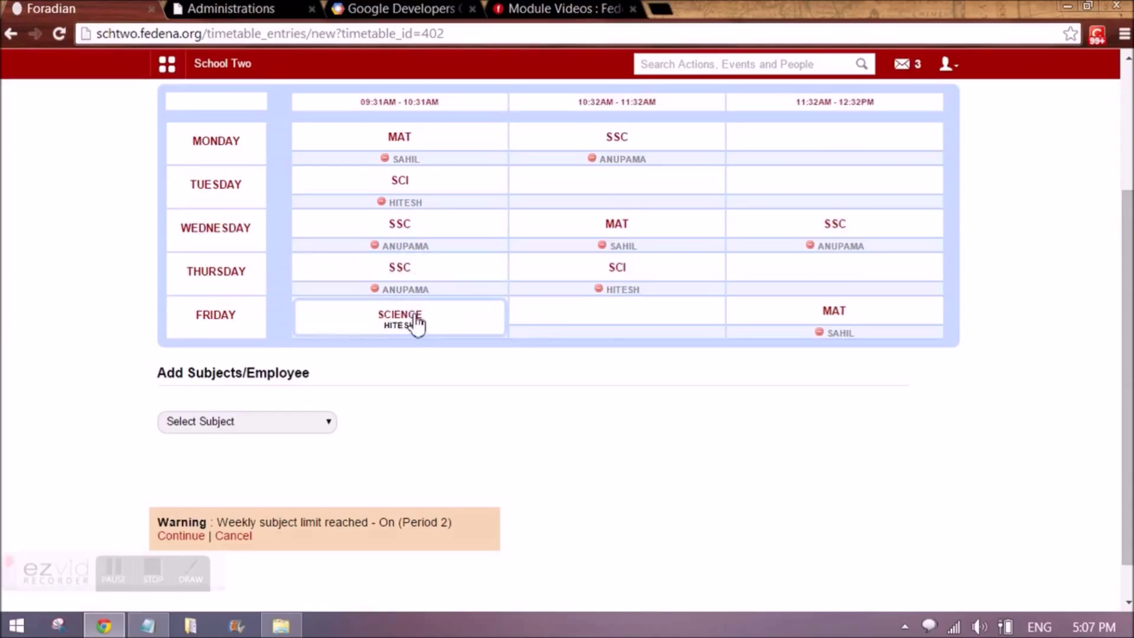
Override the weekly limit warning to keep SSC in Friday's 10:32AM period, giving five SSC periods.
{"action": "scroll", "coordinate": [242, 480], "scroll_direction": "down", "scroll_amount": 1}
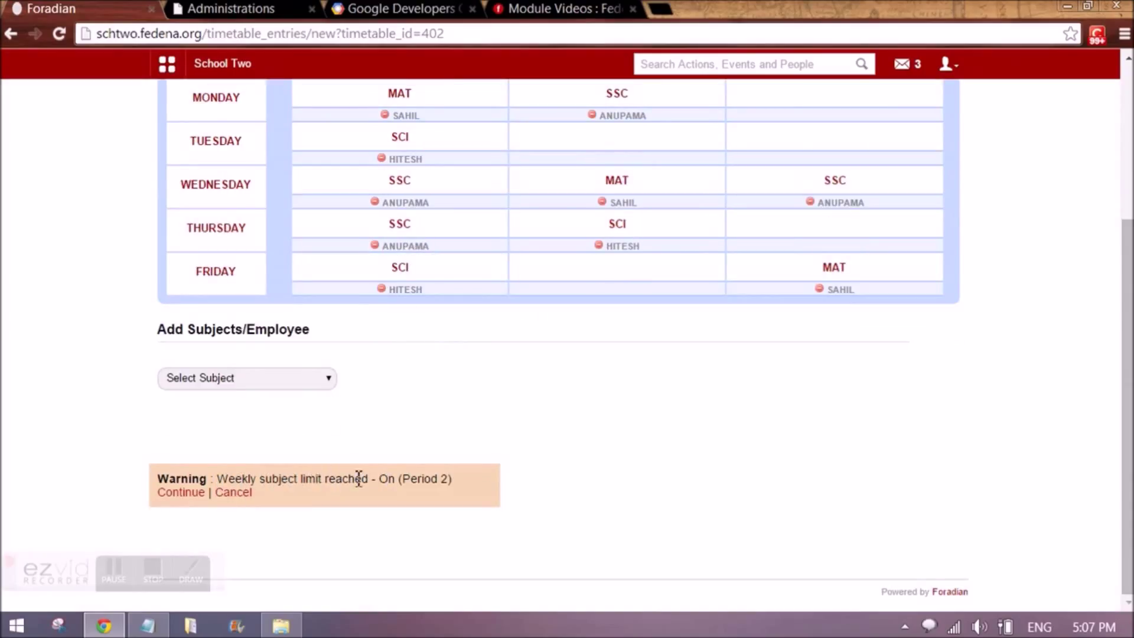
{"action": "scroll", "coordinate": [463, 461], "scroll_direction": "up", "scroll_amount": 3}
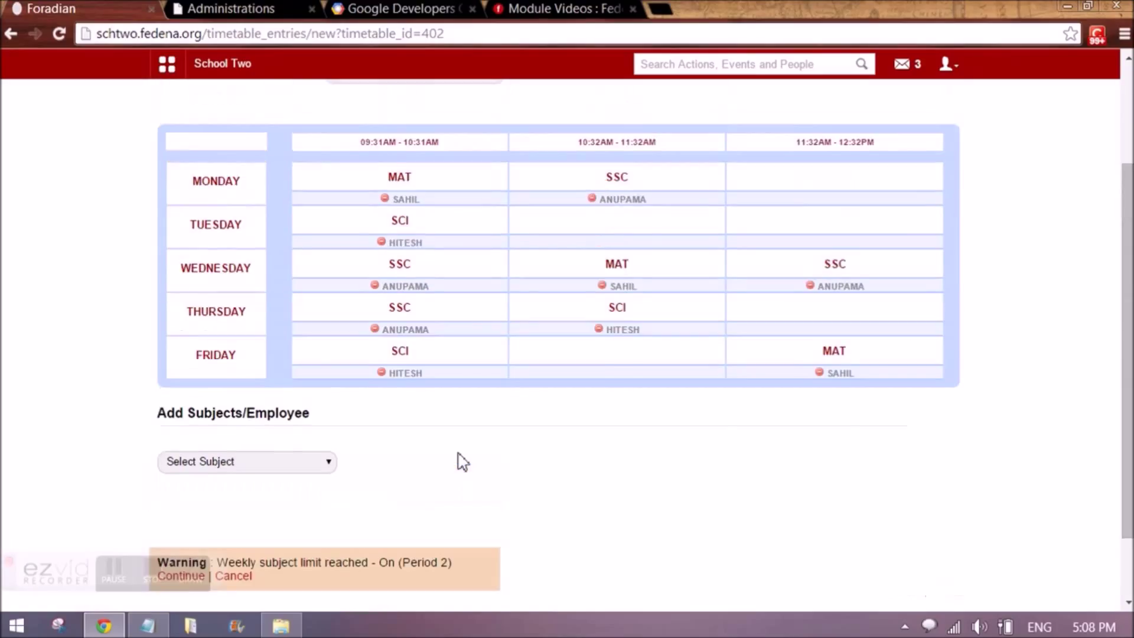
{"action": "scroll", "coordinate": [463, 460], "scroll_direction": "down", "scroll_amount": 1}
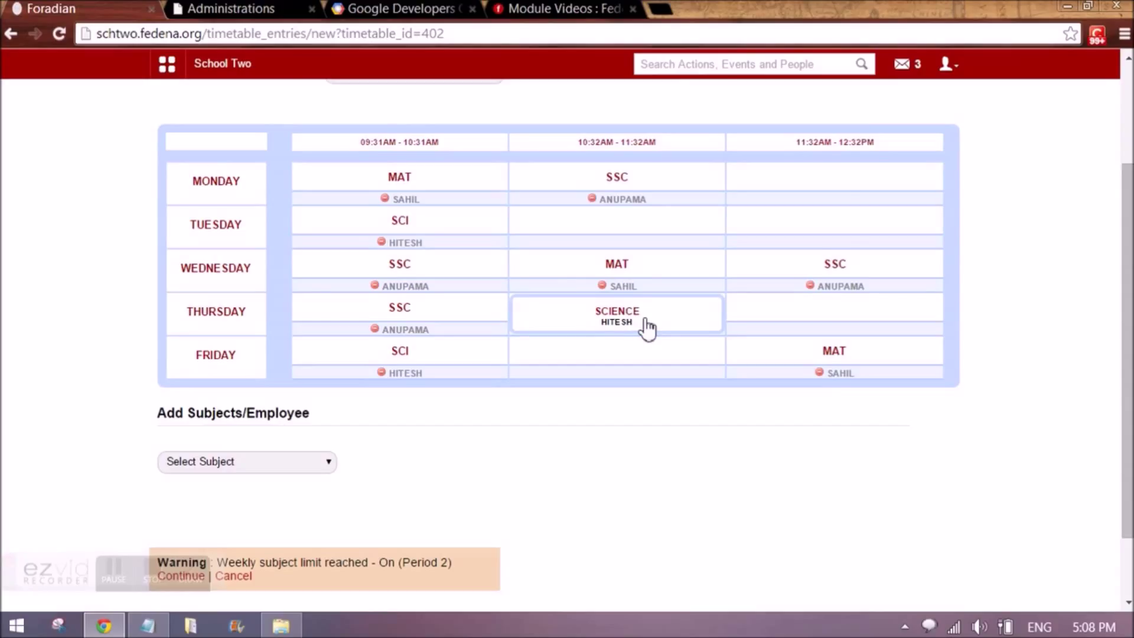
{"action": "scroll", "coordinate": [342, 473], "scroll_direction": "down", "scroll_amount": 3}
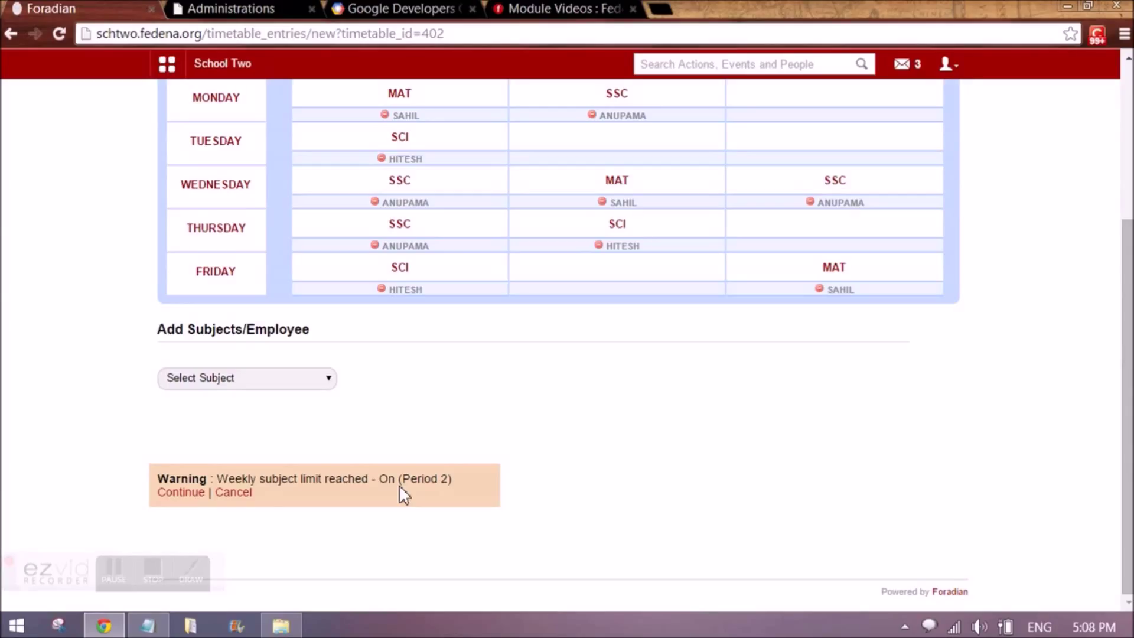
{"action": "left_click", "coordinate": [189, 493]}
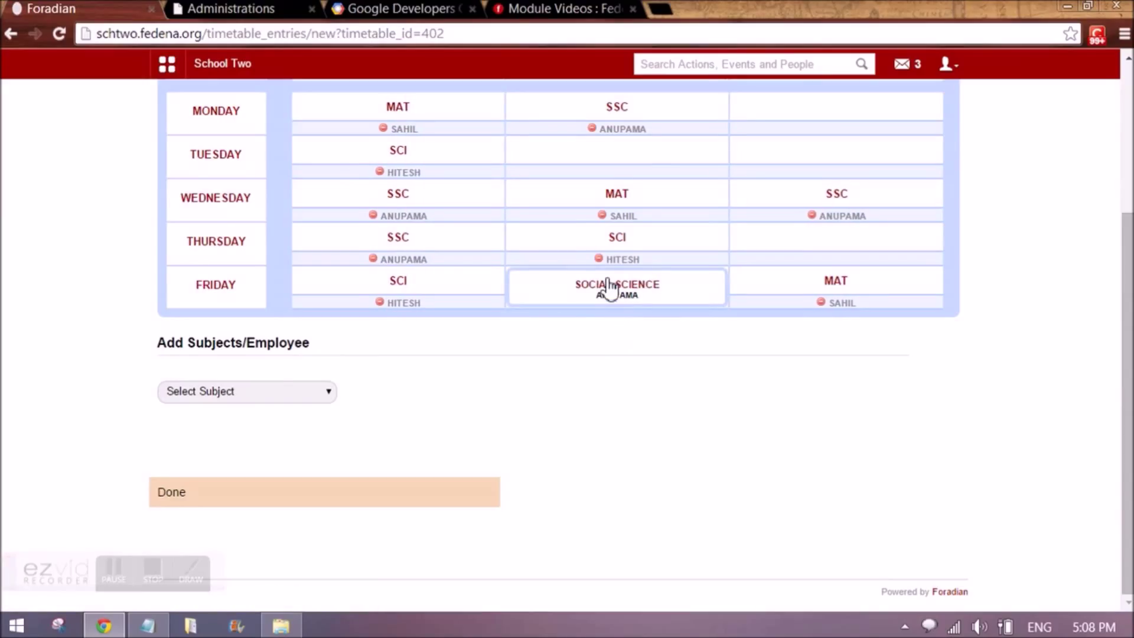
{"action": "scroll", "coordinate": [640, 407], "scroll_direction": "up", "scroll_amount": 3}
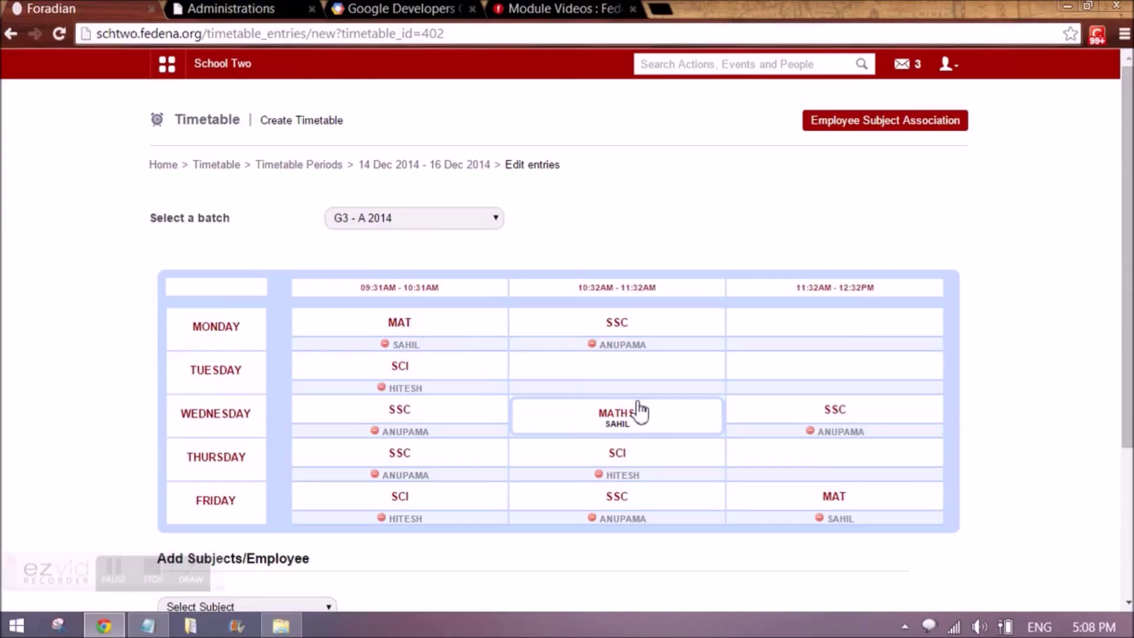
{"action": "scroll", "coordinate": [640, 407], "scroll_direction": "down", "scroll_amount": 3}
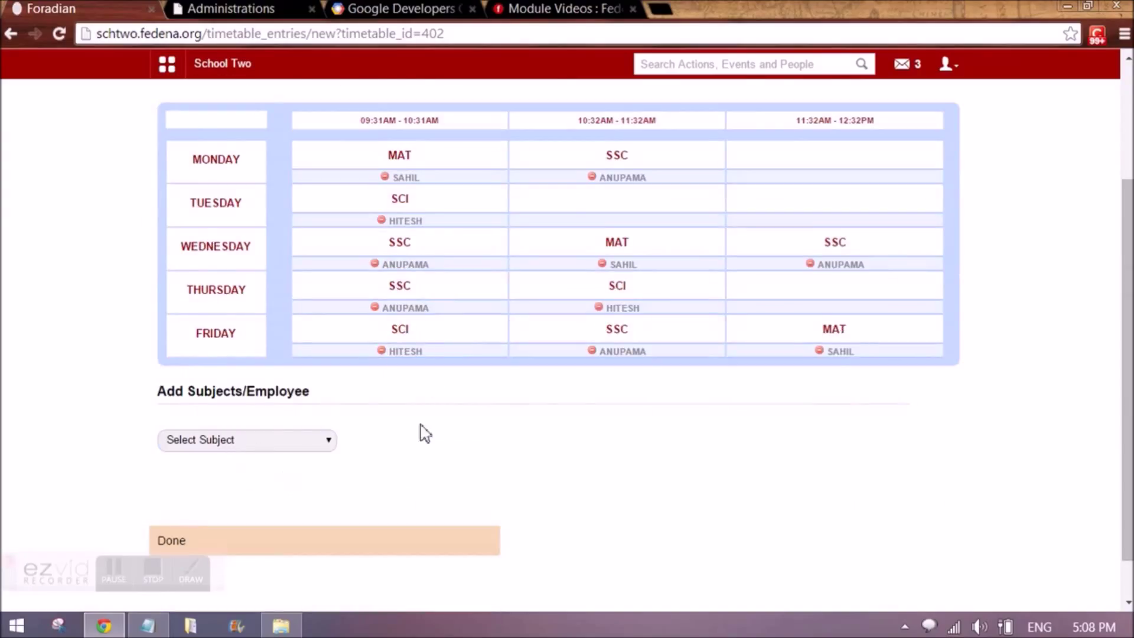
{"action": "scroll", "coordinate": [425, 434], "scroll_direction": "up", "scroll_amount": 3}
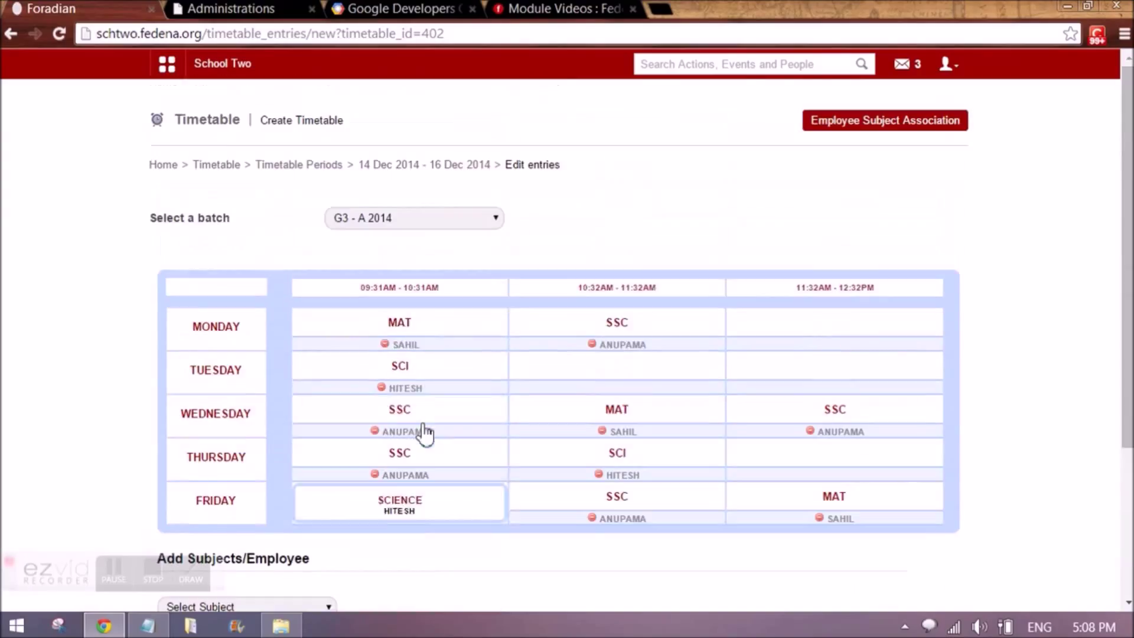
Display the 14 Dec 2014 - 16 Dec 2014 class timetable for G3 - A 2014, then return to Timetable home.
{"action": "left_click", "coordinate": [446, 167]}
{"action": "left_click", "coordinate": [216, 165]}
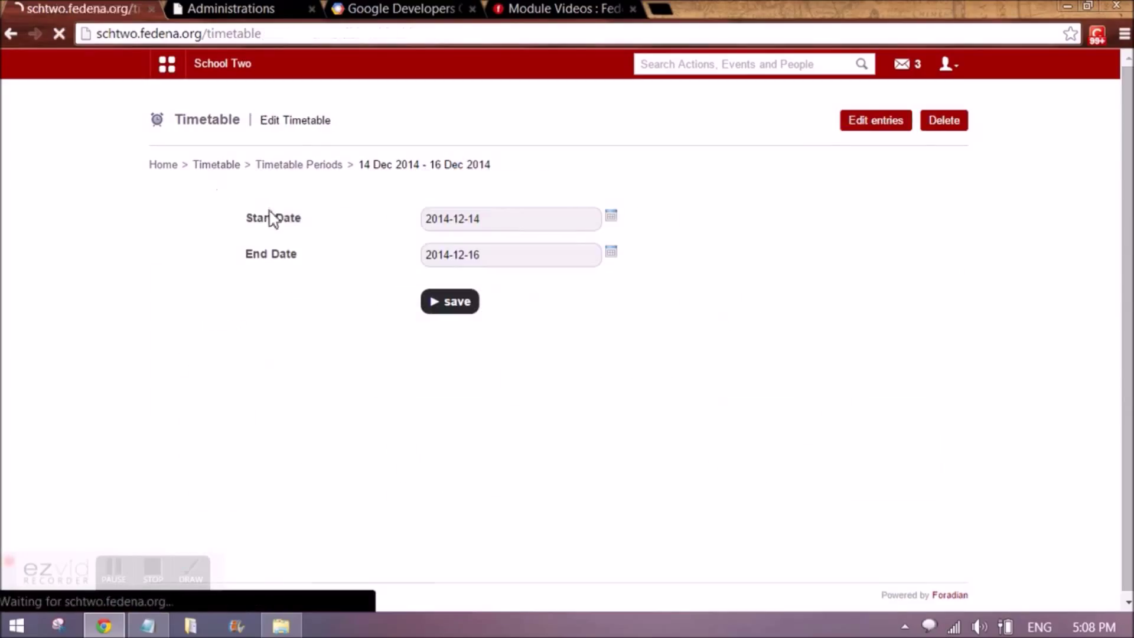
{"action": "left_click", "coordinate": [587, 383]}
{"action": "left_click", "coordinate": [558, 223]}
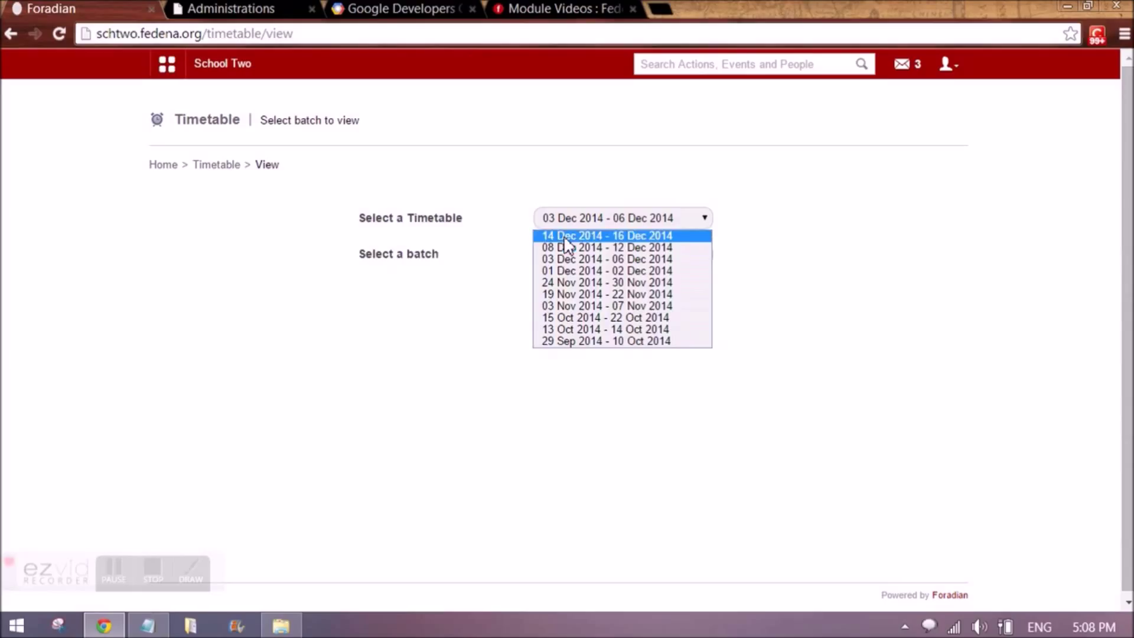
{"action": "left_click", "coordinate": [565, 238]}
{"action": "left_click", "coordinate": [582, 256]}
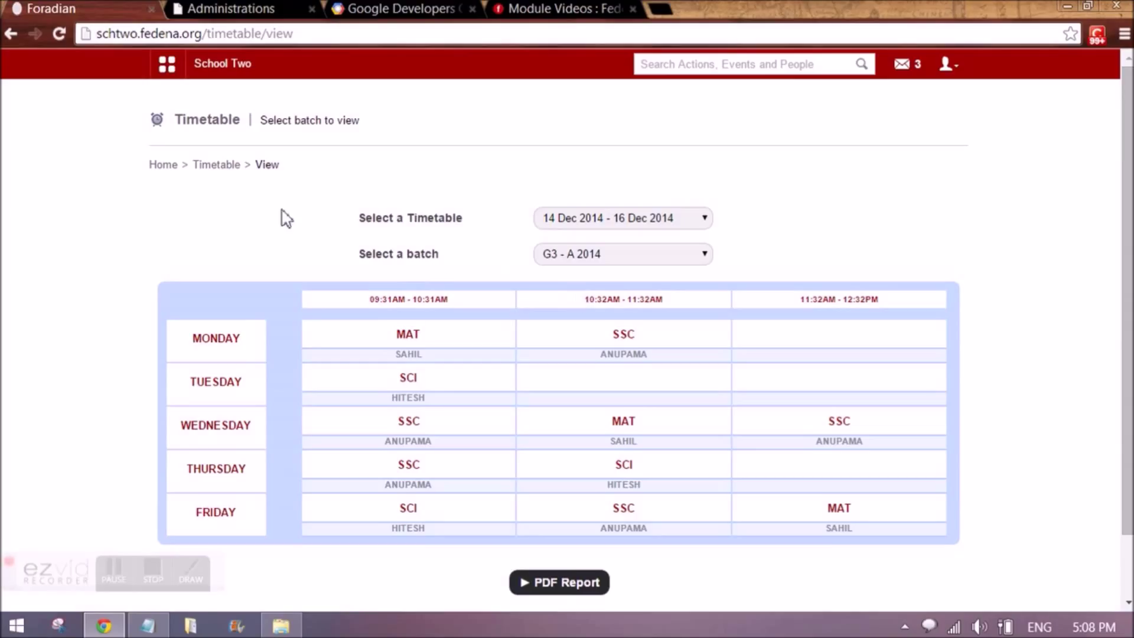
{"action": "left_click", "coordinate": [228, 172]}
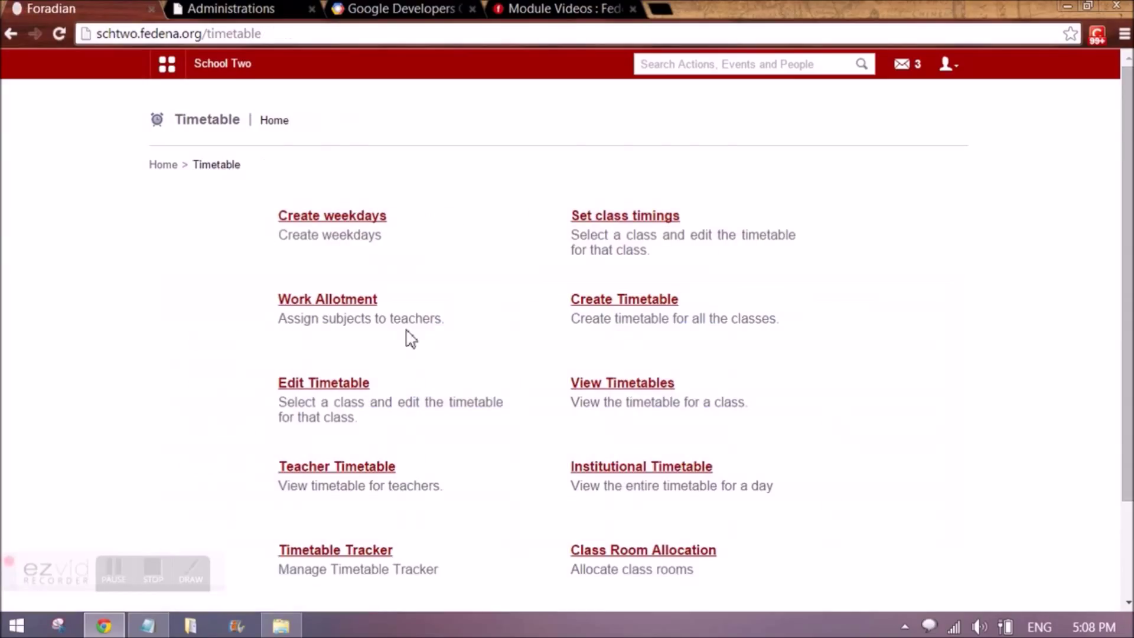
{"action": "scroll", "coordinate": [401, 354], "scroll_direction": "down", "scroll_amount": 2}
{"action": "left_click", "coordinate": [358, 387]}
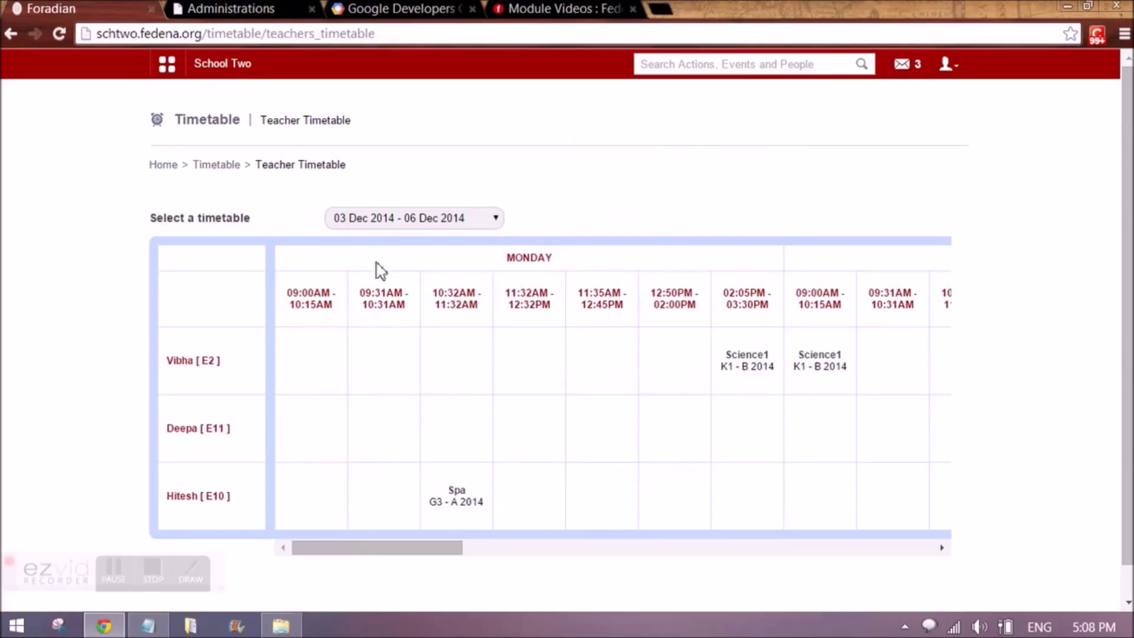
{"action": "left_click", "coordinate": [383, 222]}
{"action": "left_click", "coordinate": [382, 342]}
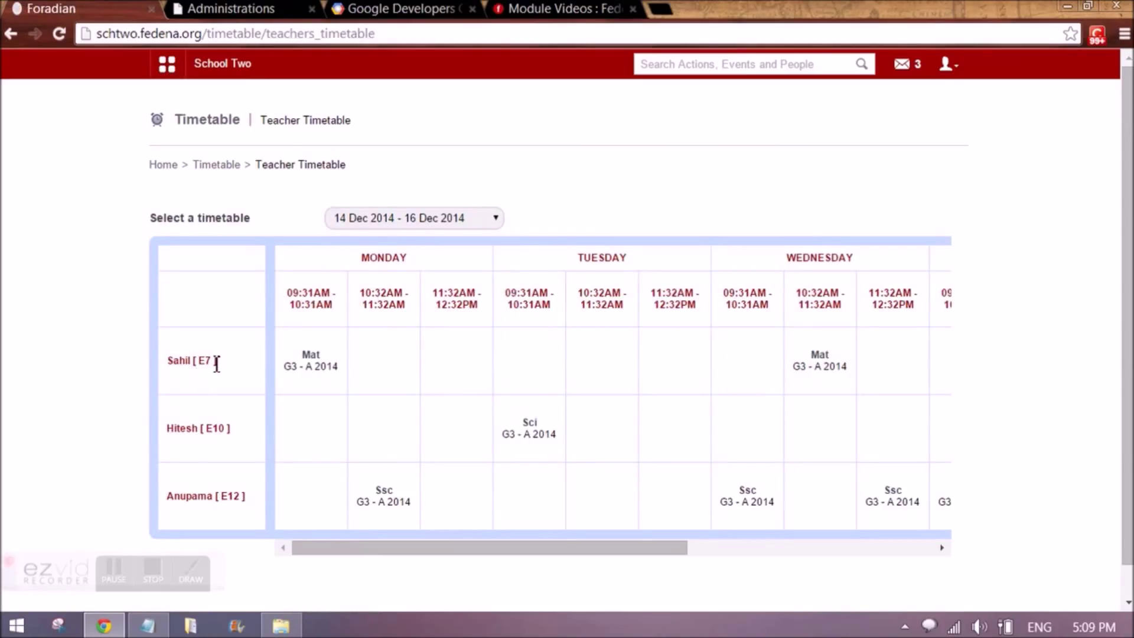
{"action": "left_click_drag", "start_coordinate": [461, 555], "coordinate": [409, 508]}
{"action": "left_click", "coordinate": [361, 223]}
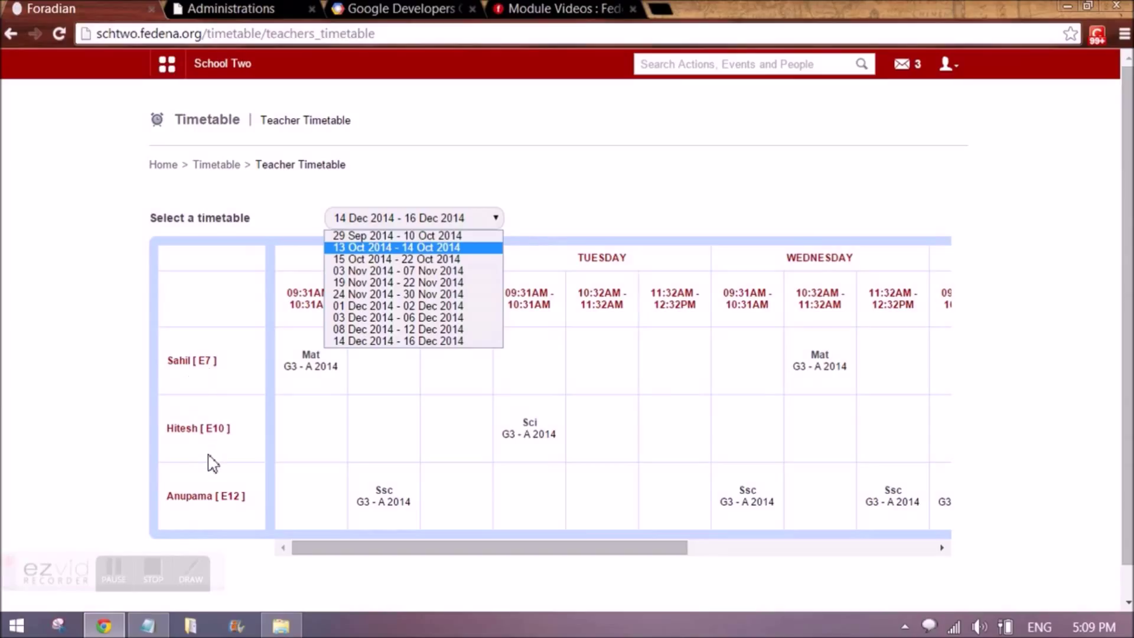
{"action": "left_click", "coordinate": [347, 341]}
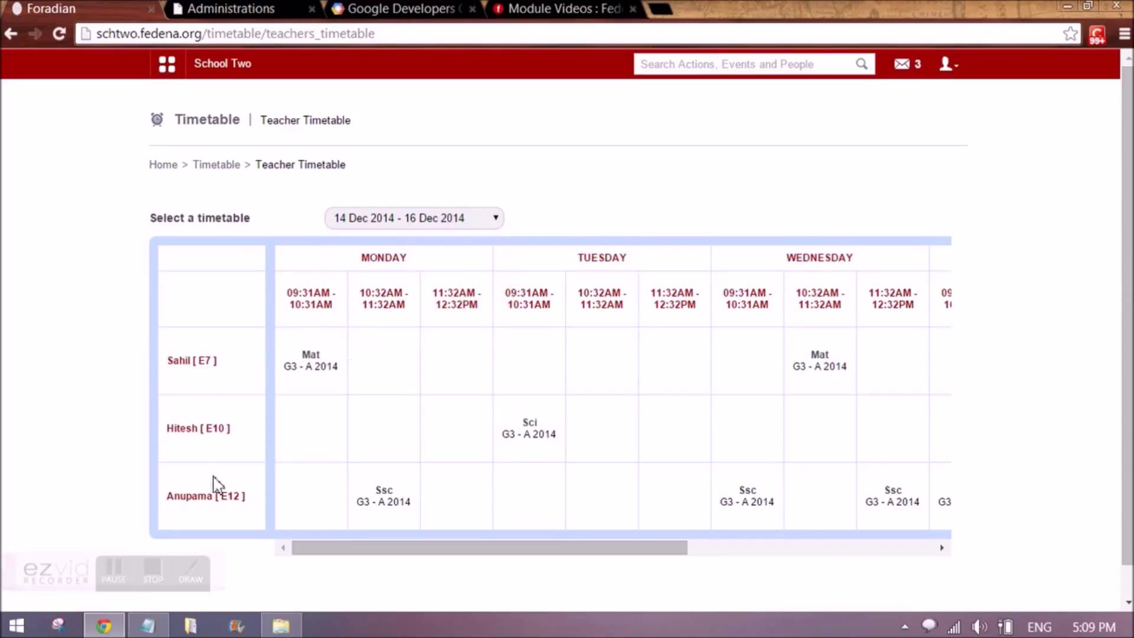
{"action": "left_click", "coordinate": [235, 166]}
{"action": "scroll", "coordinate": [256, 224], "scroll_direction": "down", "scroll_amount": 2}
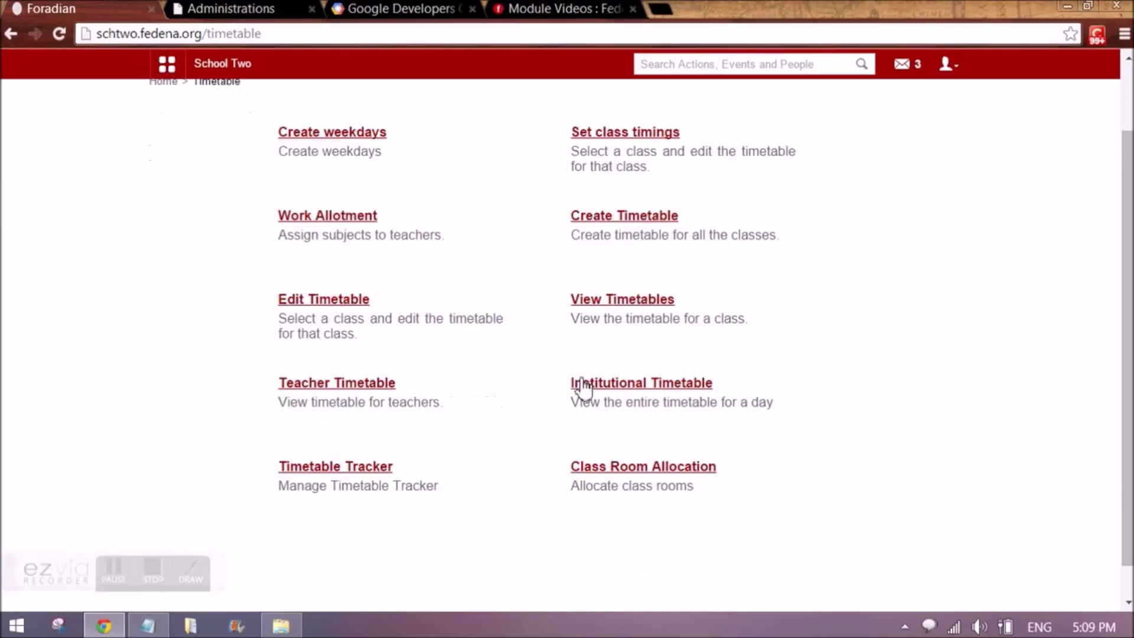
Open the Institutional Timetable and step forward day by day to 14 December 2014.
{"action": "left_click", "coordinate": [602, 387]}
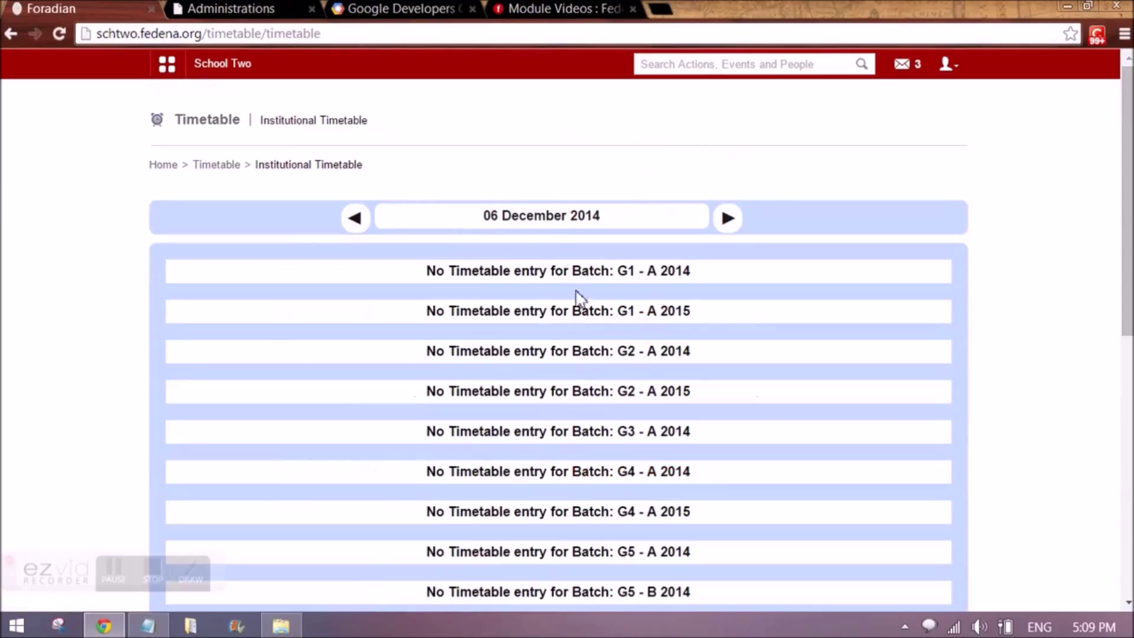
{"action": "left_click", "coordinate": [726, 218]}
{"action": "left_click", "coordinate": [726, 219]}
{"action": "left_click", "coordinate": [727, 219]}
{"action": "left_click", "coordinate": [727, 219]}
{"action": "left_click", "coordinate": [727, 218]}
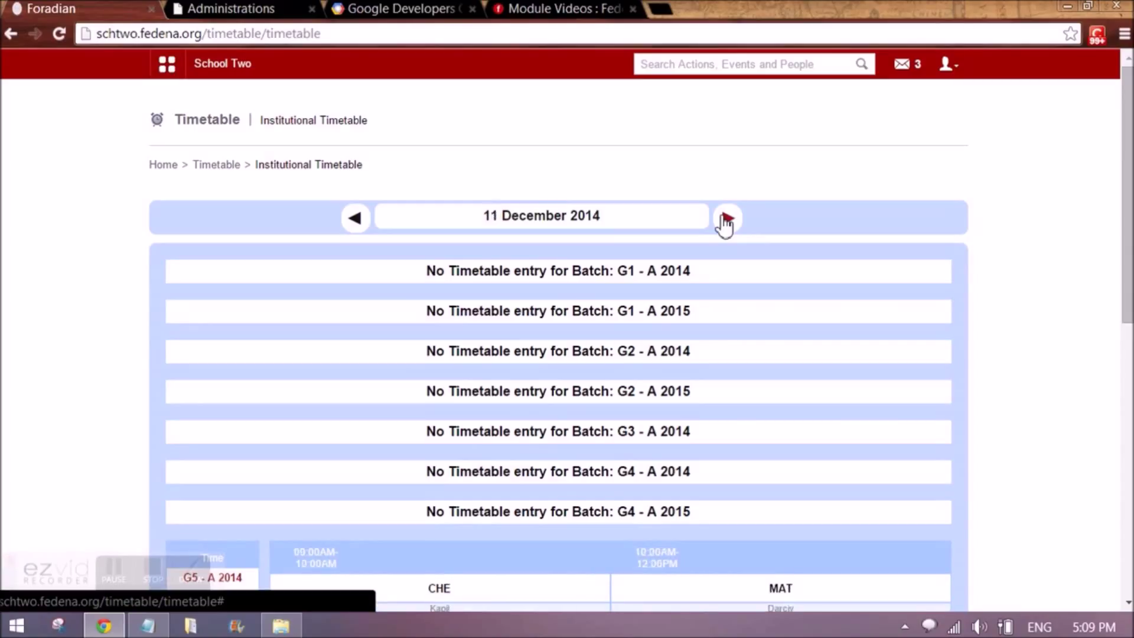
{"action": "left_click", "coordinate": [726, 219]}
{"action": "left_click", "coordinate": [726, 218]}
{"action": "scroll", "coordinate": [622, 324], "scroll_direction": "down", "scroll_amount": 10}
{"action": "scroll", "coordinate": [522, 424], "scroll_direction": "up", "scroll_amount": 3}
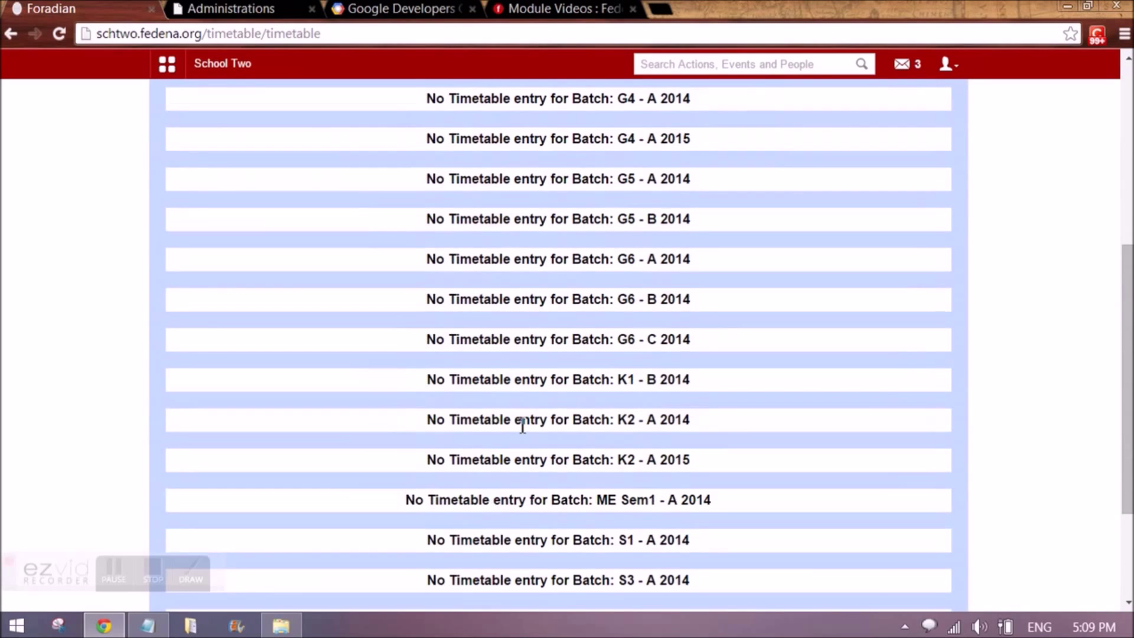
{"action": "scroll", "coordinate": [522, 424], "scroll_direction": "up", "scroll_amount": 6}
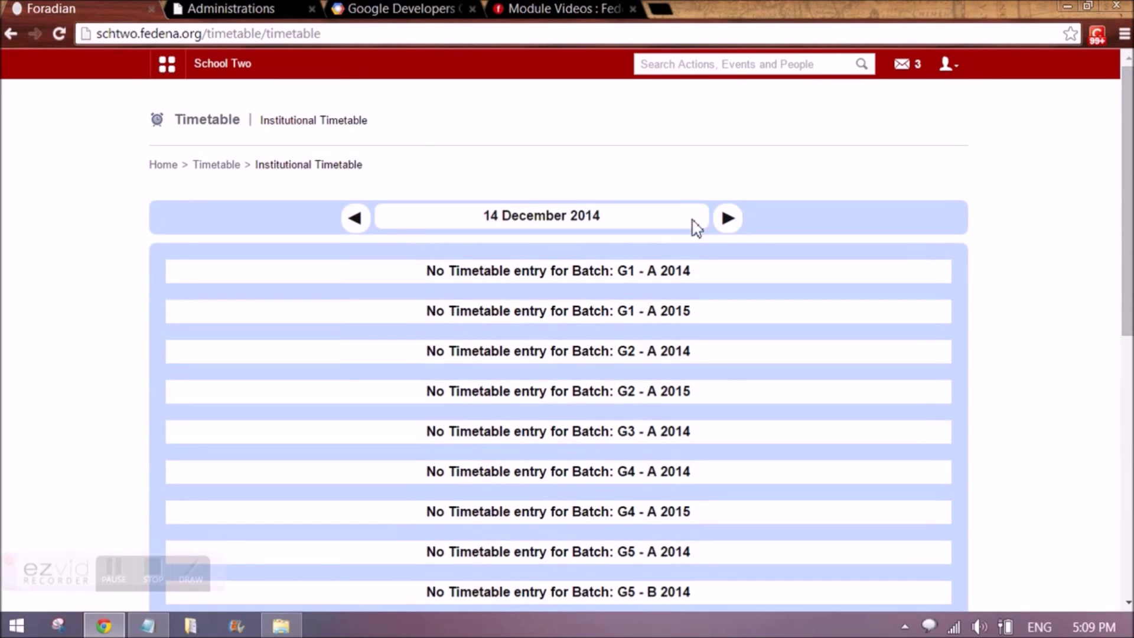
Advance to 15 December 2014 and highlight batch G3 - A 2014 with its MAT and SSC periods.
{"action": "left_click", "coordinate": [726, 218]}
{"action": "scroll", "coordinate": [437, 378], "scroll_direction": "down", "scroll_amount": 3}
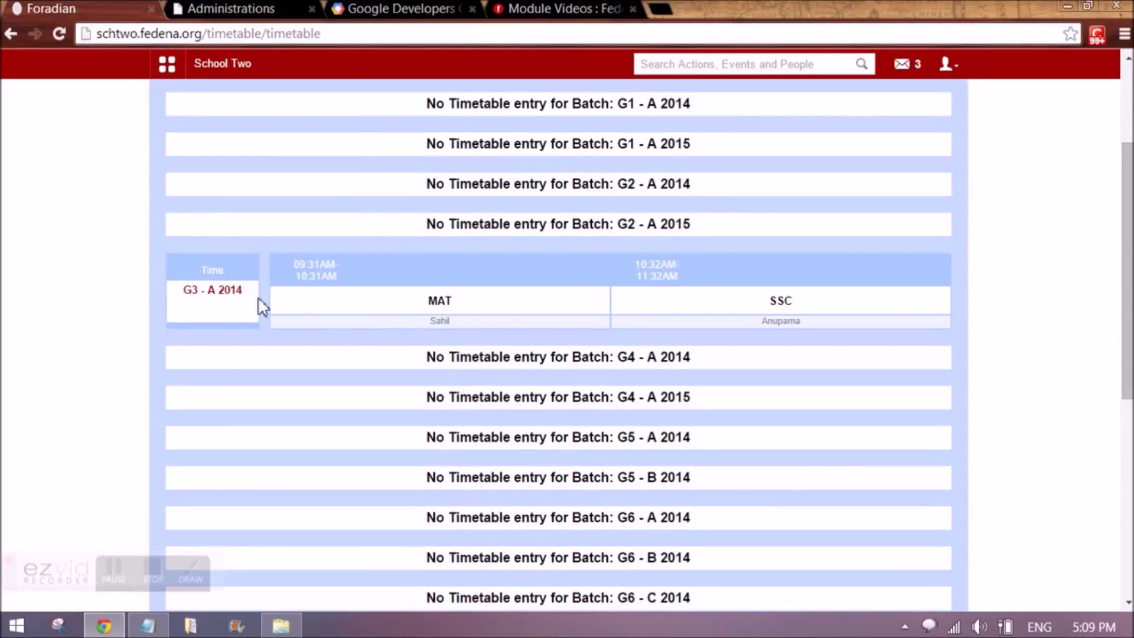
{"action": "left_click_drag", "start_coordinate": [180, 290], "coordinate": [265, 294]}
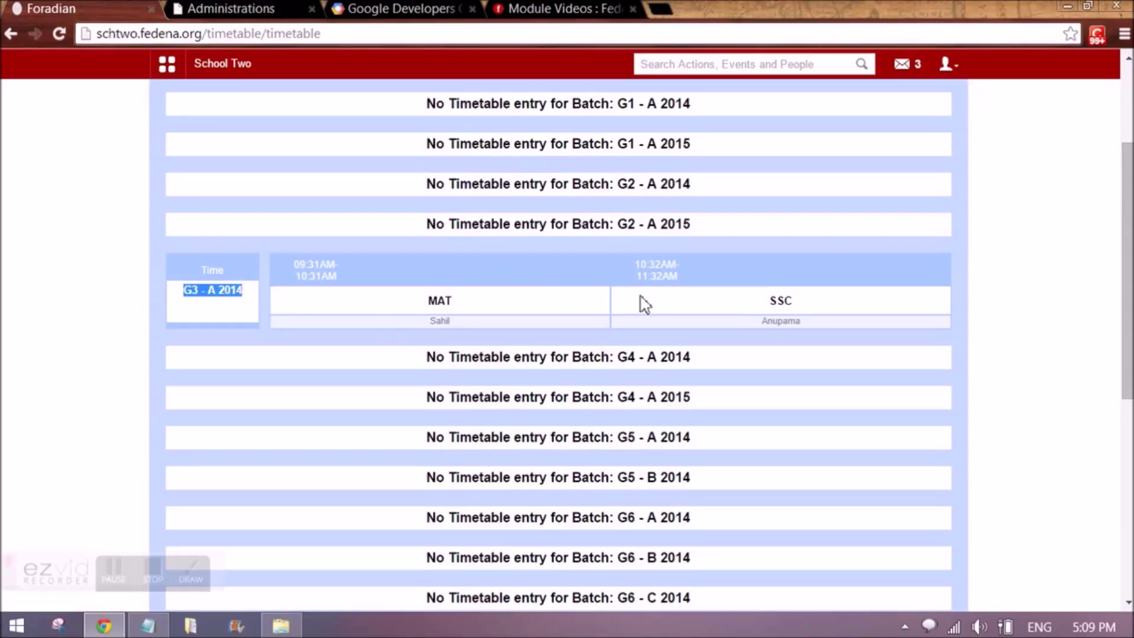
{"action": "scroll", "coordinate": [629, 317], "scroll_direction": "up", "scroll_amount": 3}
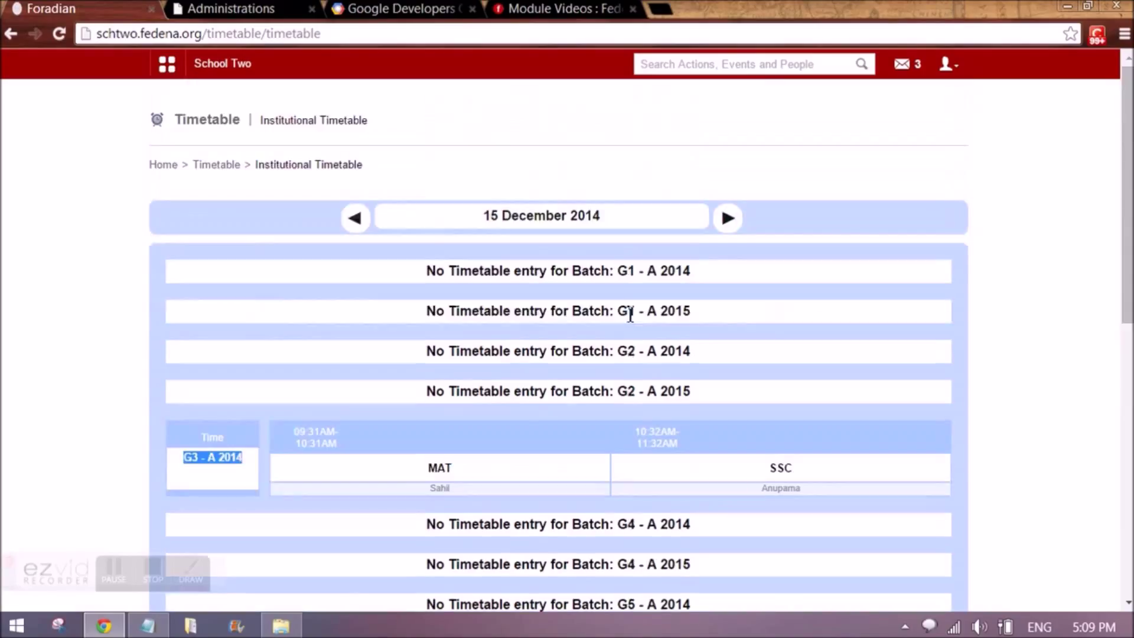
{"action": "scroll", "coordinate": [610, 295], "scroll_direction": "down", "scroll_amount": 10}
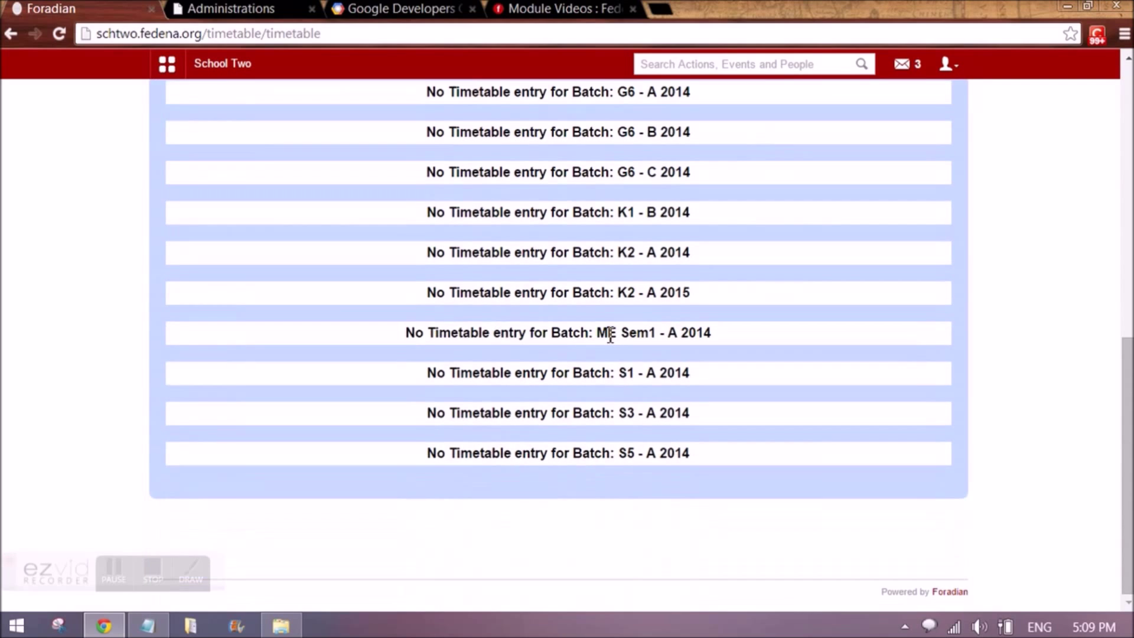
{"action": "scroll", "coordinate": [608, 330], "scroll_direction": "up", "scroll_amount": 10}
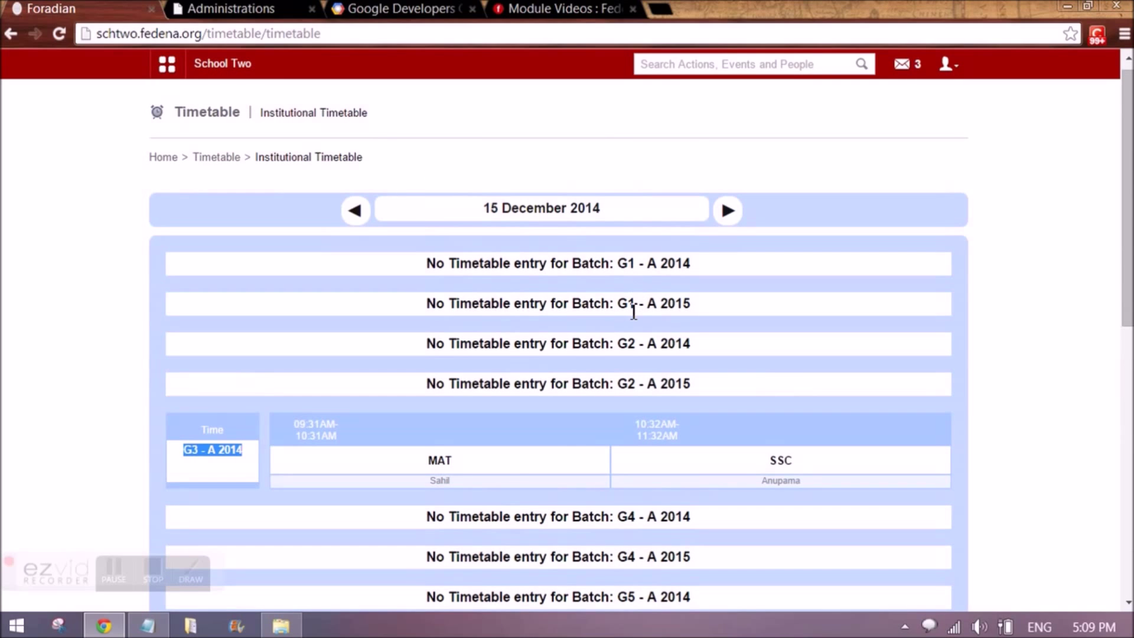
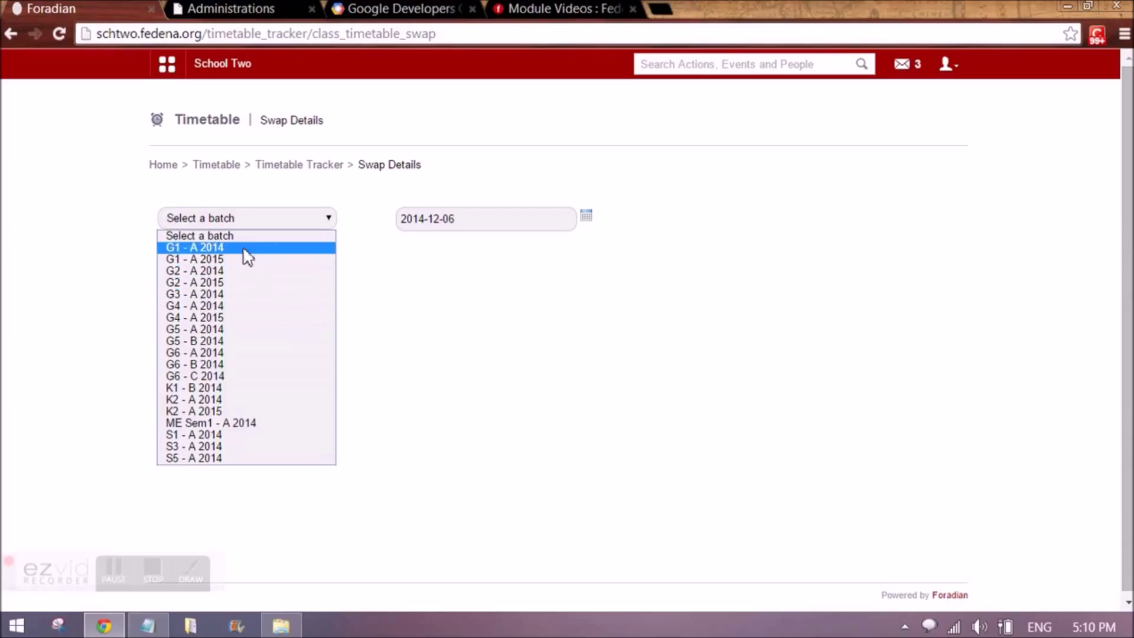
Select batch K1 - B 2014 on the Swap Details page.
{"action": "left_click", "coordinate": [243, 247]}
{"action": "left_click", "coordinate": [225, 215]}
{"action": "left_click", "coordinate": [210, 397]}
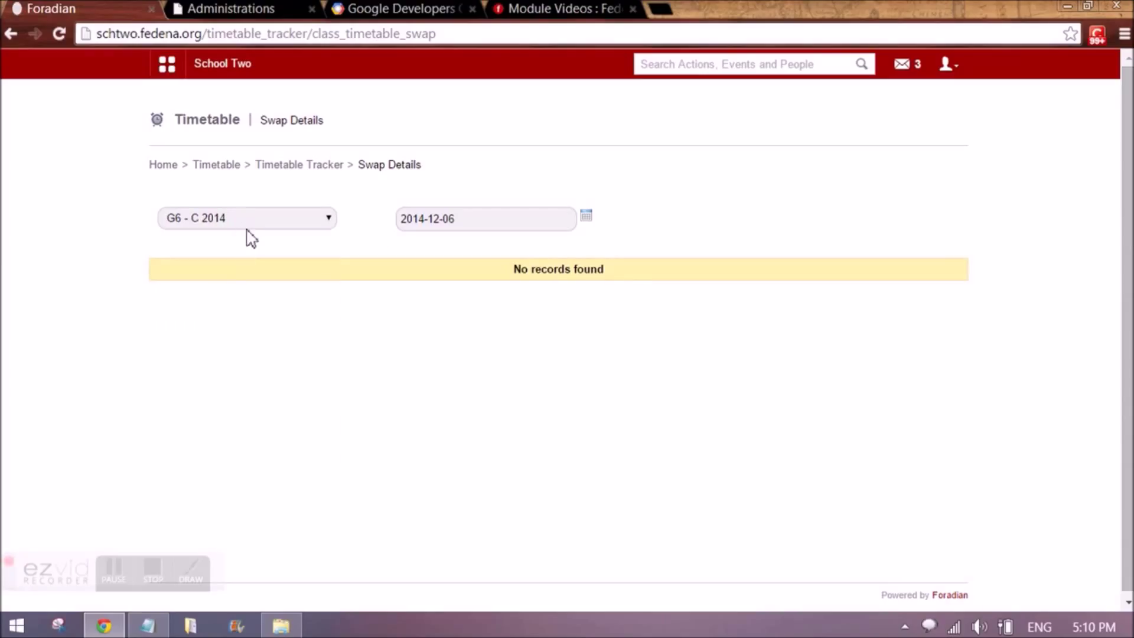
{"action": "key", "text": "Down"}
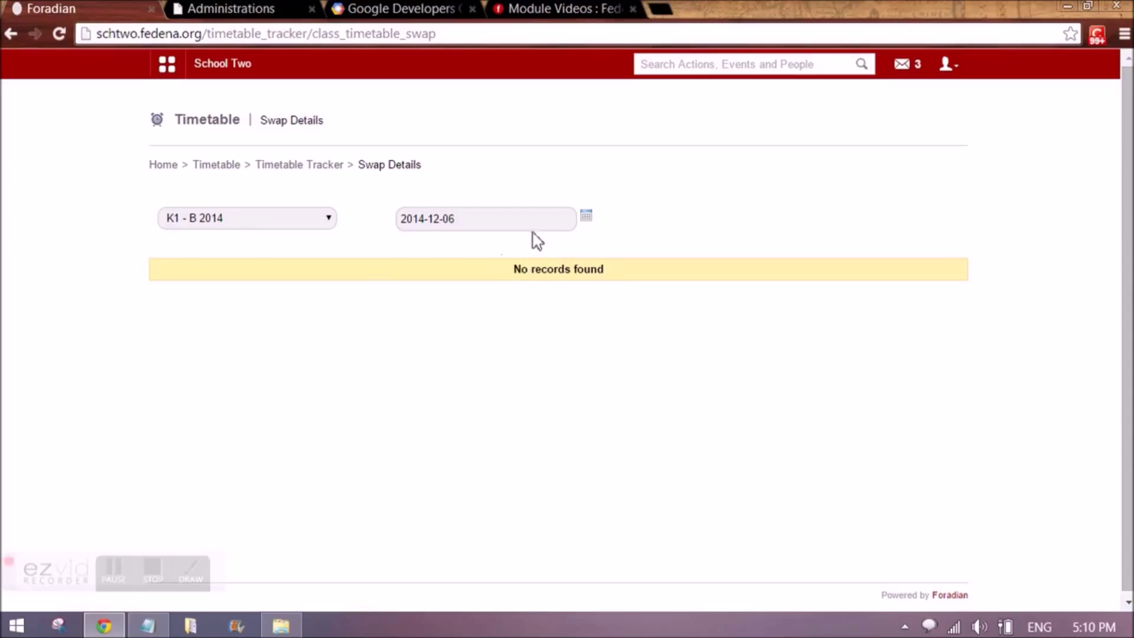
Set the swap date to 2014-12-04, listing the History and Science periods.
{"action": "left_click", "coordinate": [586, 217]}
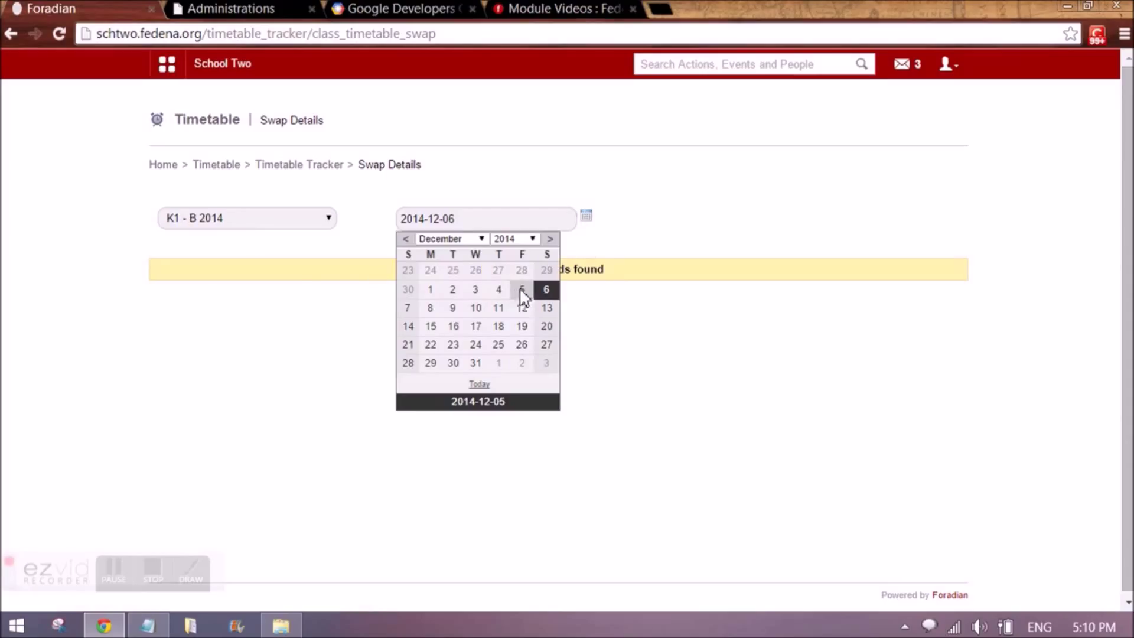
{"action": "left_click", "coordinate": [520, 289]}
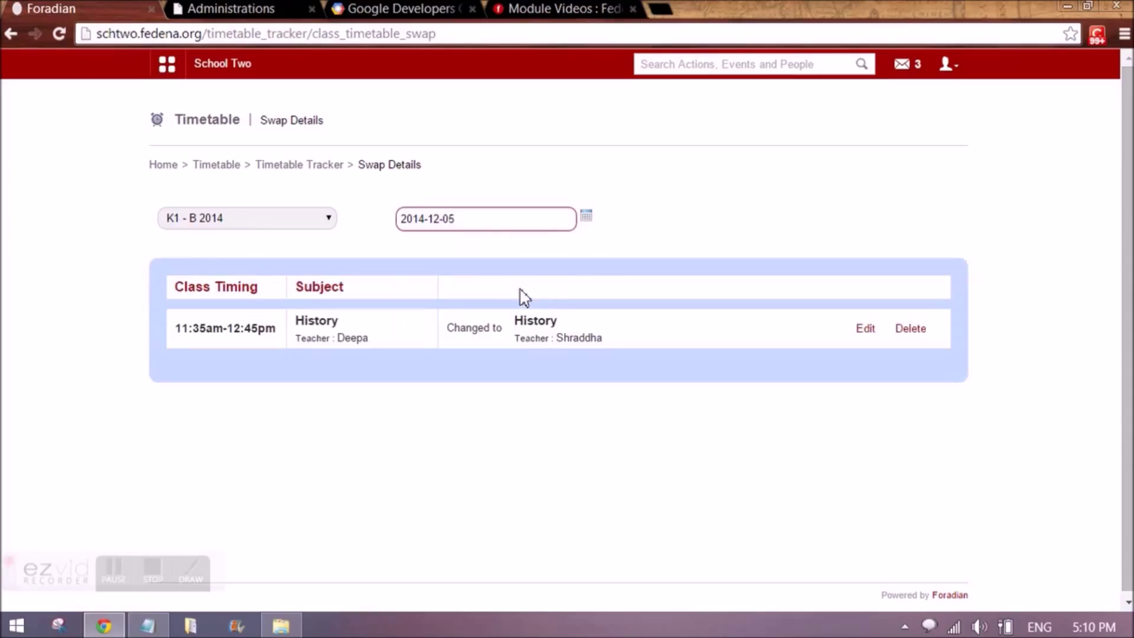
{"action": "left_click", "coordinate": [587, 216]}
{"action": "left_click", "coordinate": [499, 291]}
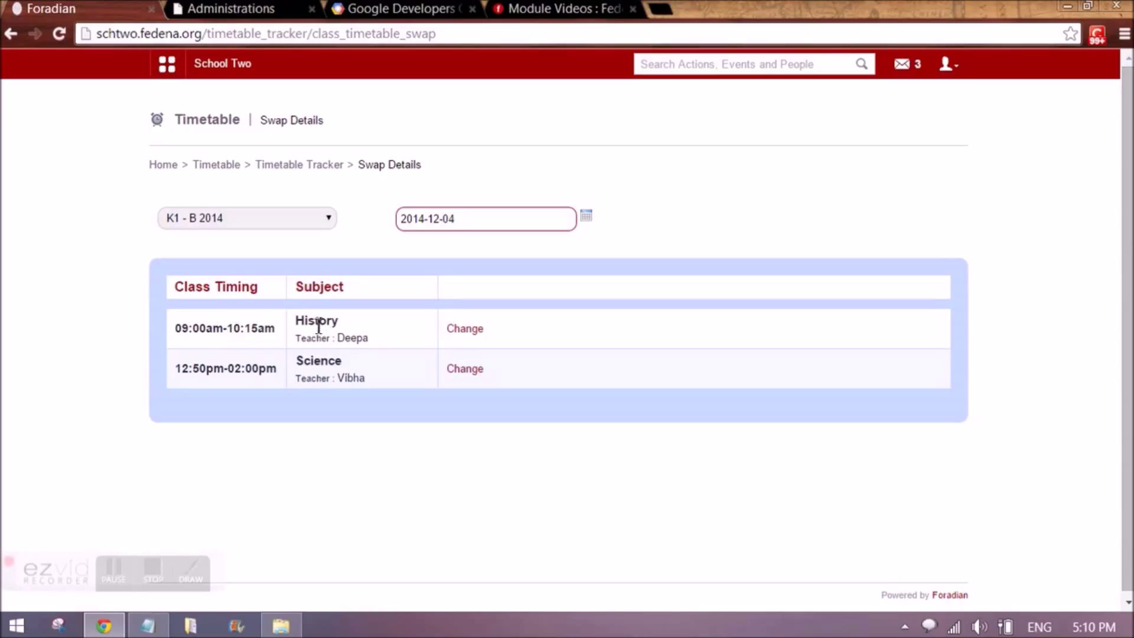
{"action": "double_click", "coordinate": [352, 339]}
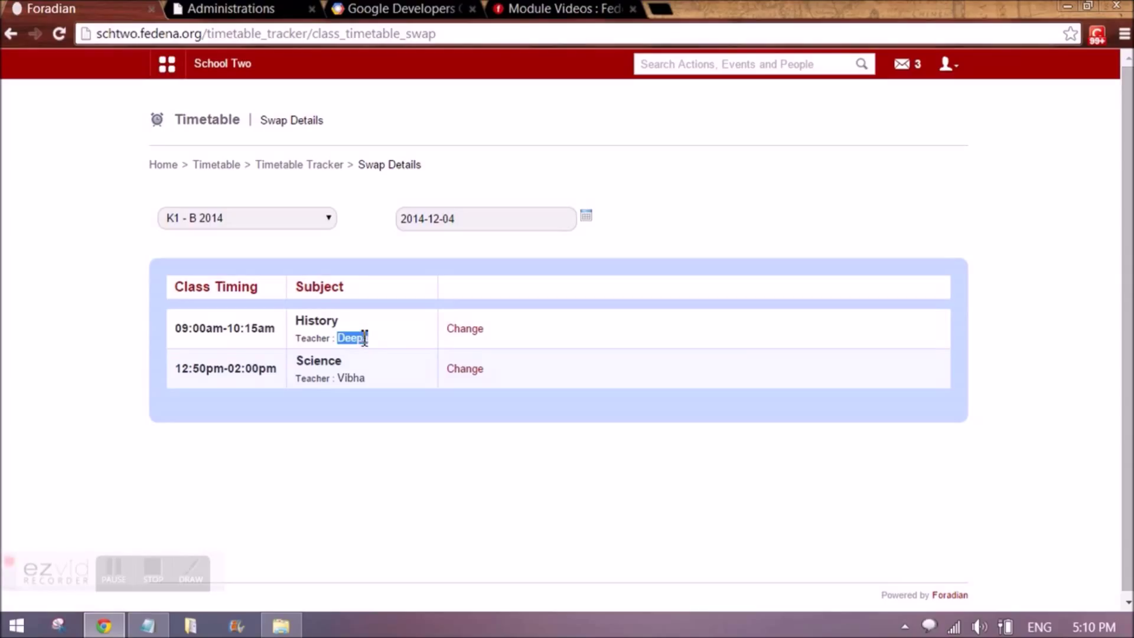
Give the 09:00am History period to a Chemistry department teacher, keeping subject History.
{"action": "left_click", "coordinate": [457, 329]}
{"action": "left_click", "coordinate": [492, 332]}
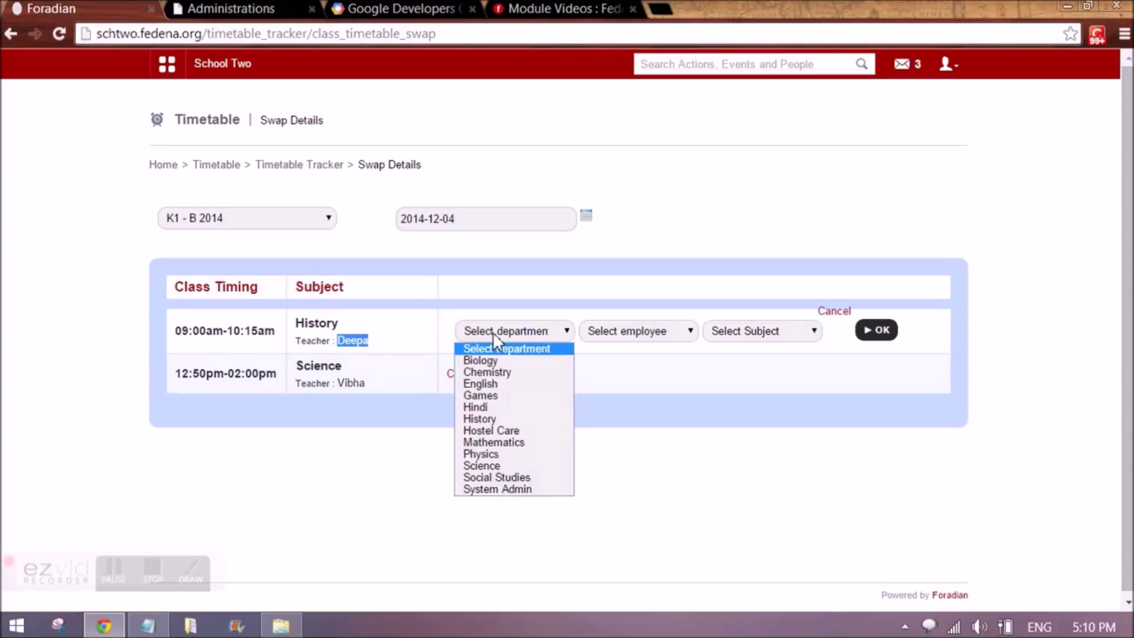
{"action": "left_click", "coordinate": [499, 372]}
{"action": "left_click", "coordinate": [597, 333]}
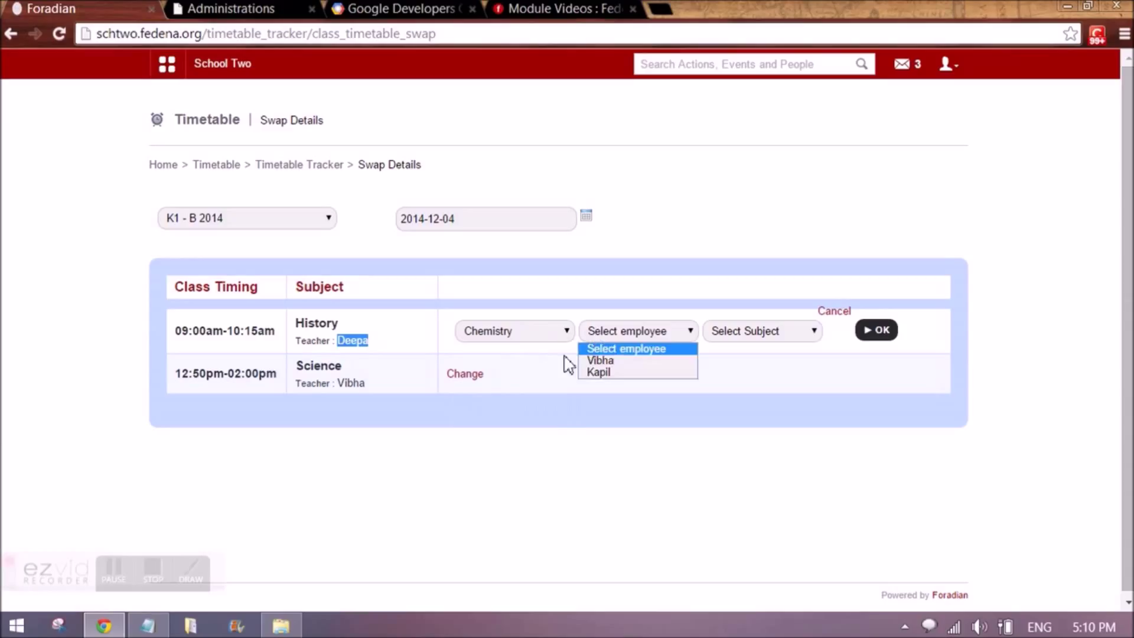
{"action": "left_click", "coordinate": [605, 360]}
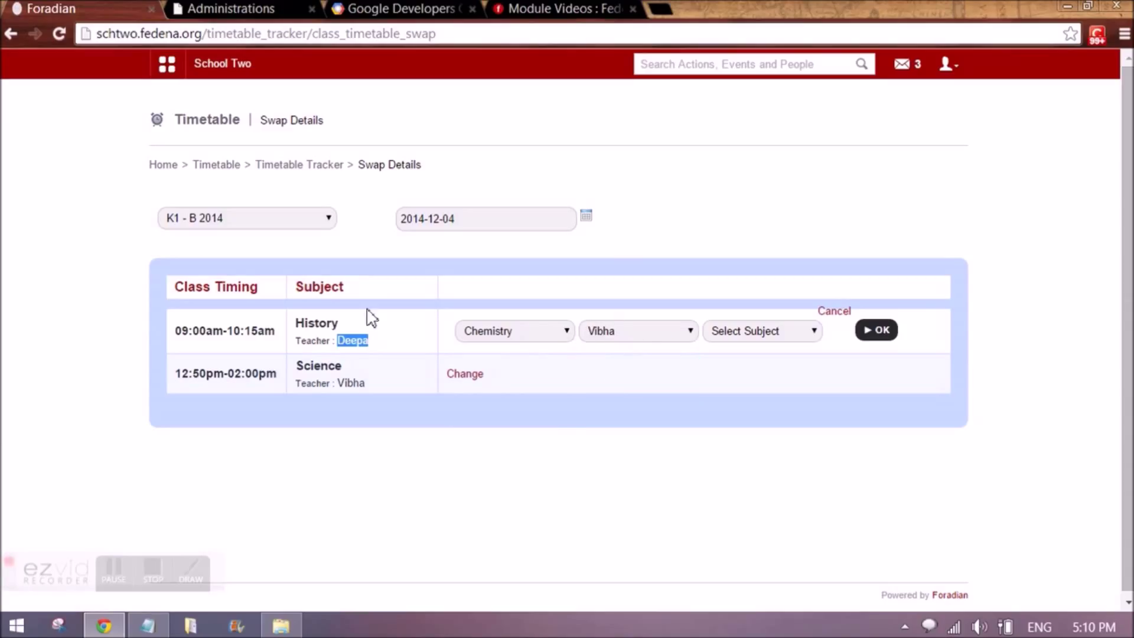
{"action": "left_click", "coordinate": [757, 328]}
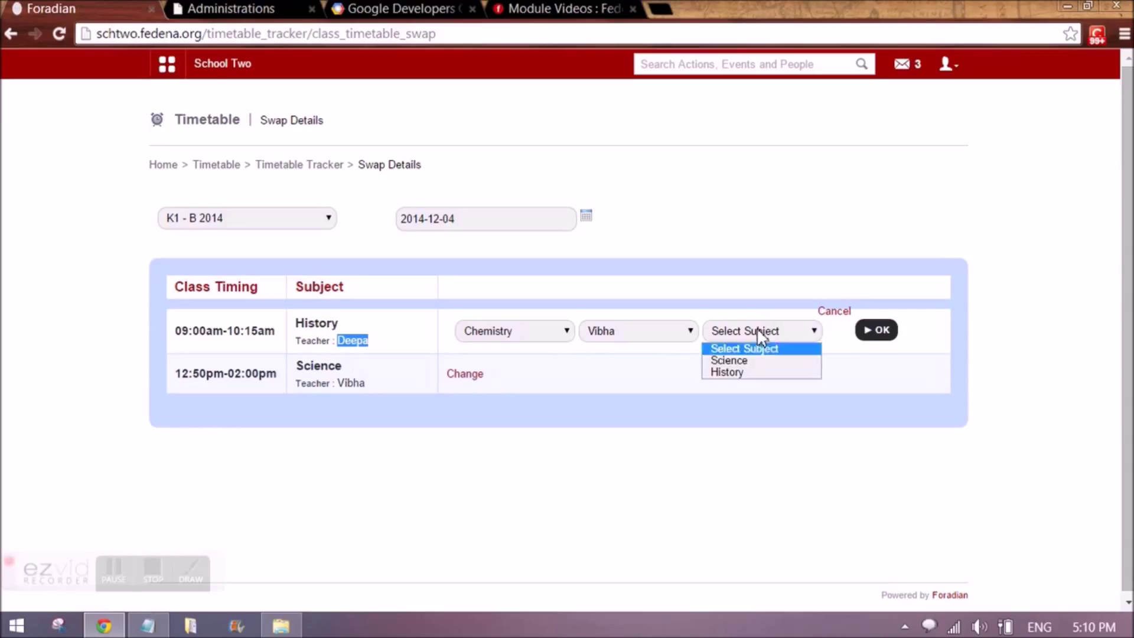
{"action": "left_click", "coordinate": [727, 372]}
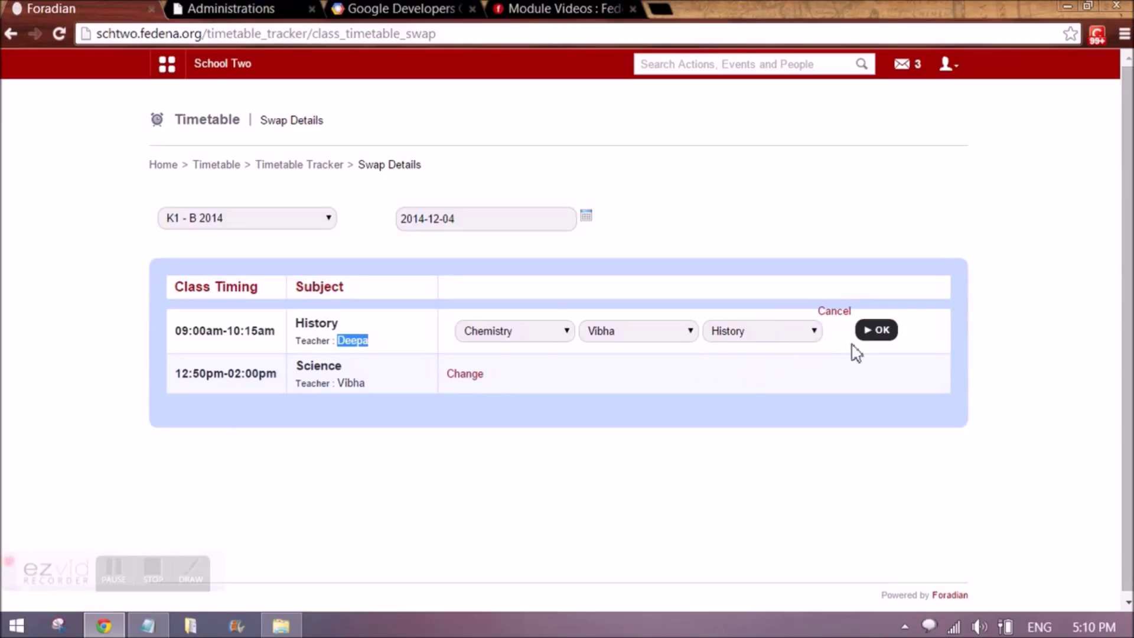
{"action": "left_click", "coordinate": [875, 332]}
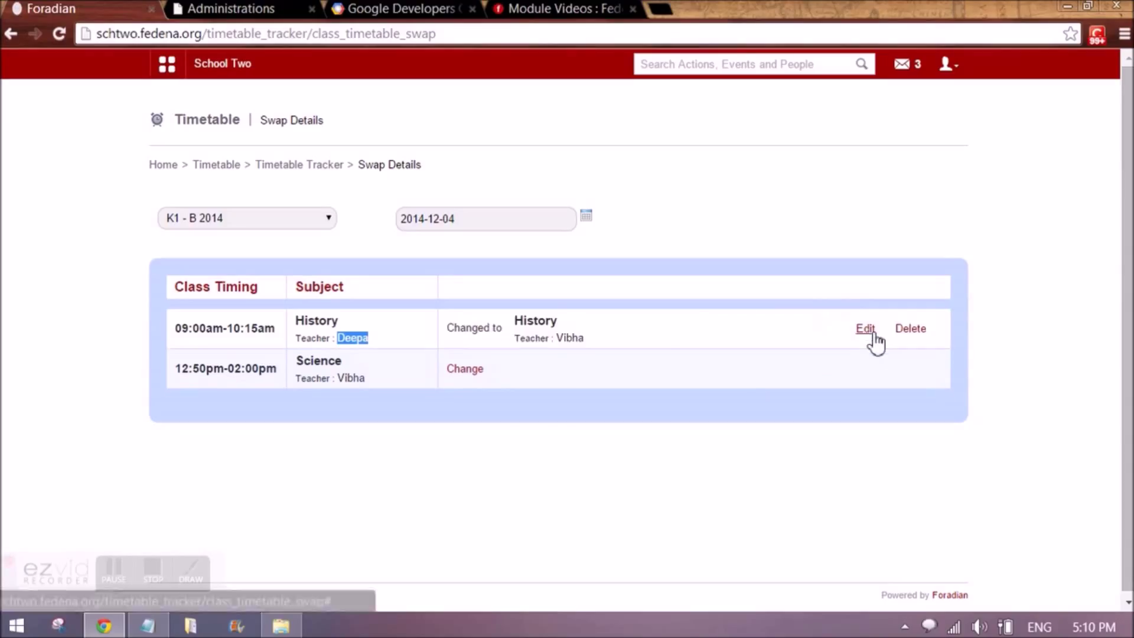
{"action": "double_click", "coordinate": [325, 320]}
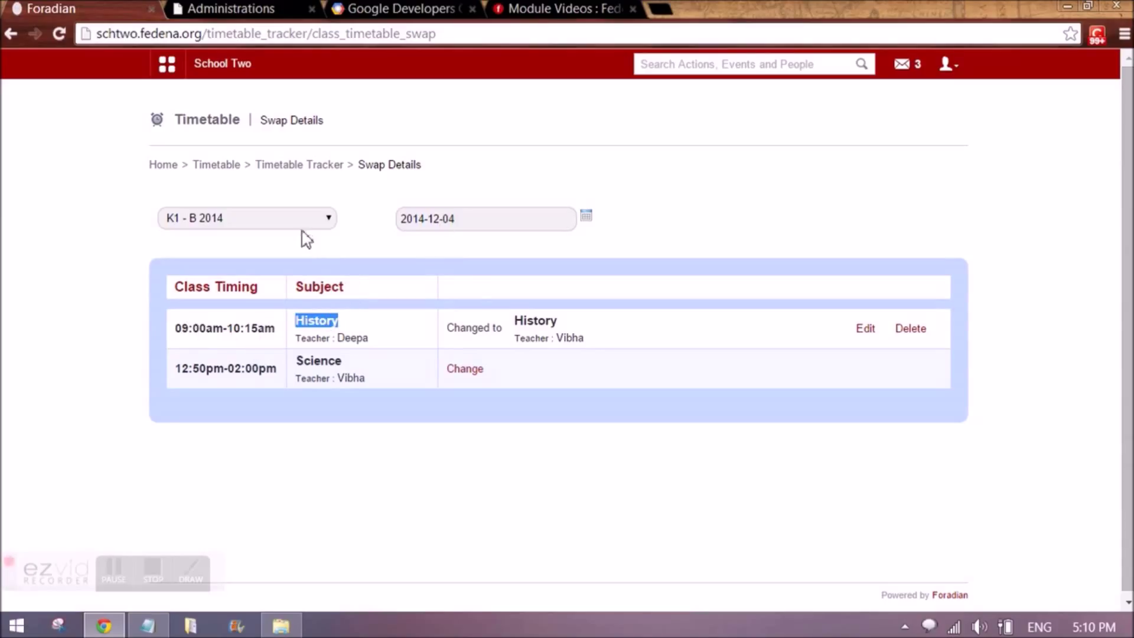
{"action": "double_click", "coordinate": [569, 337]}
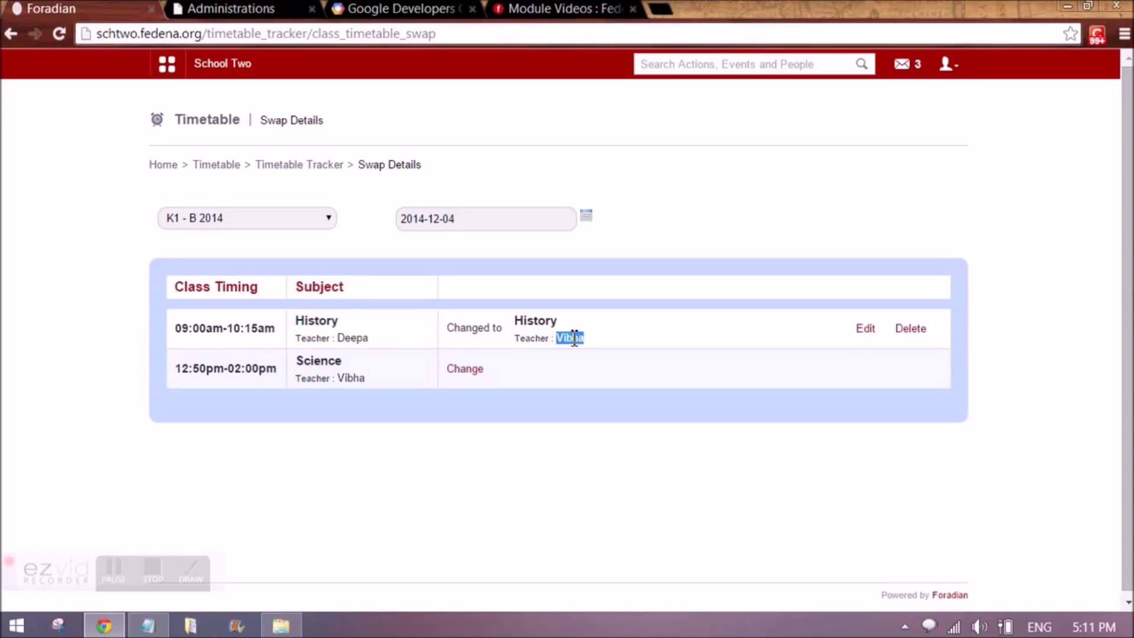
{"action": "double_click", "coordinate": [353, 338]}
Run the Swapped Timetable Report from 2014-12-04 to 2014-12-04.
{"action": "left_click", "coordinate": [302, 169]}
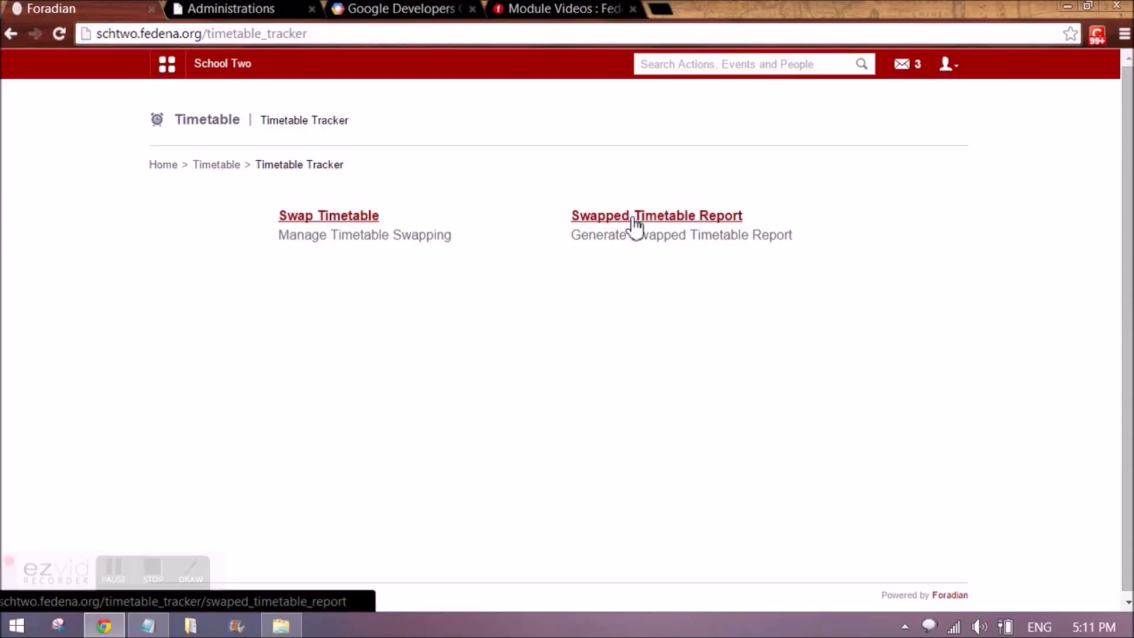
{"action": "left_click", "coordinate": [635, 226]}
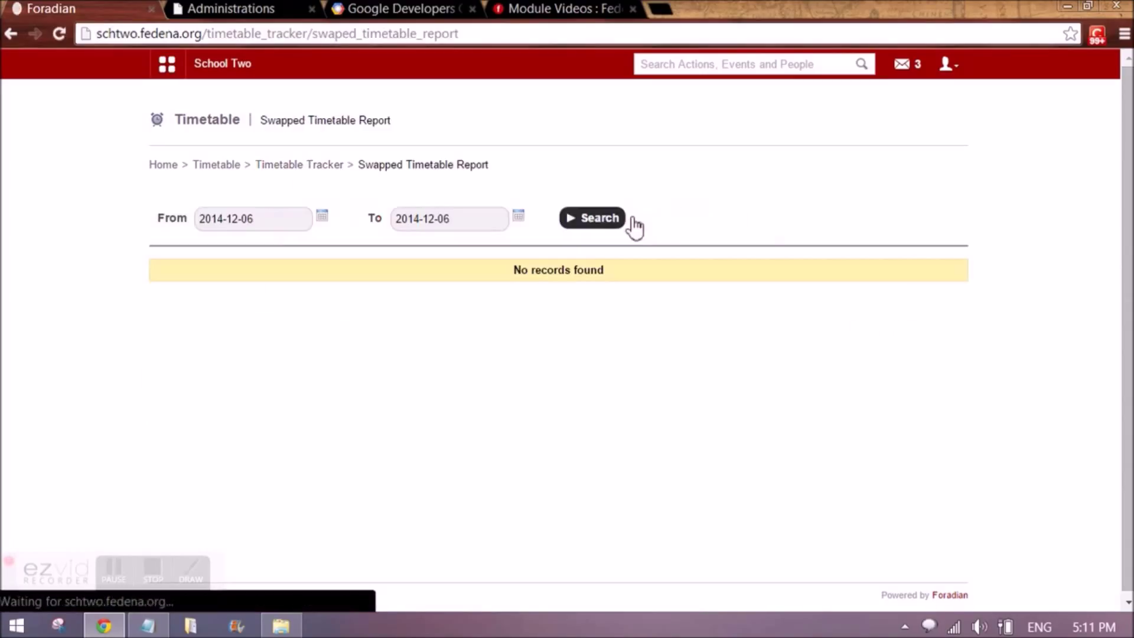
{"action": "left_click", "coordinate": [323, 219]}
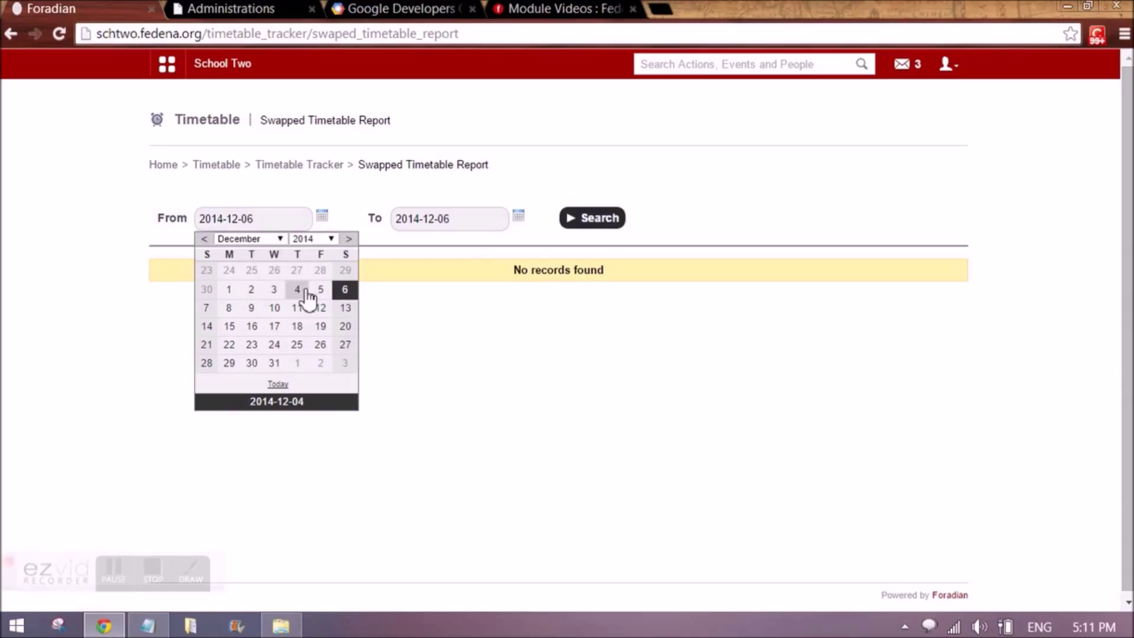
{"action": "left_click", "coordinate": [302, 291]}
{"action": "left_click", "coordinate": [519, 217]}
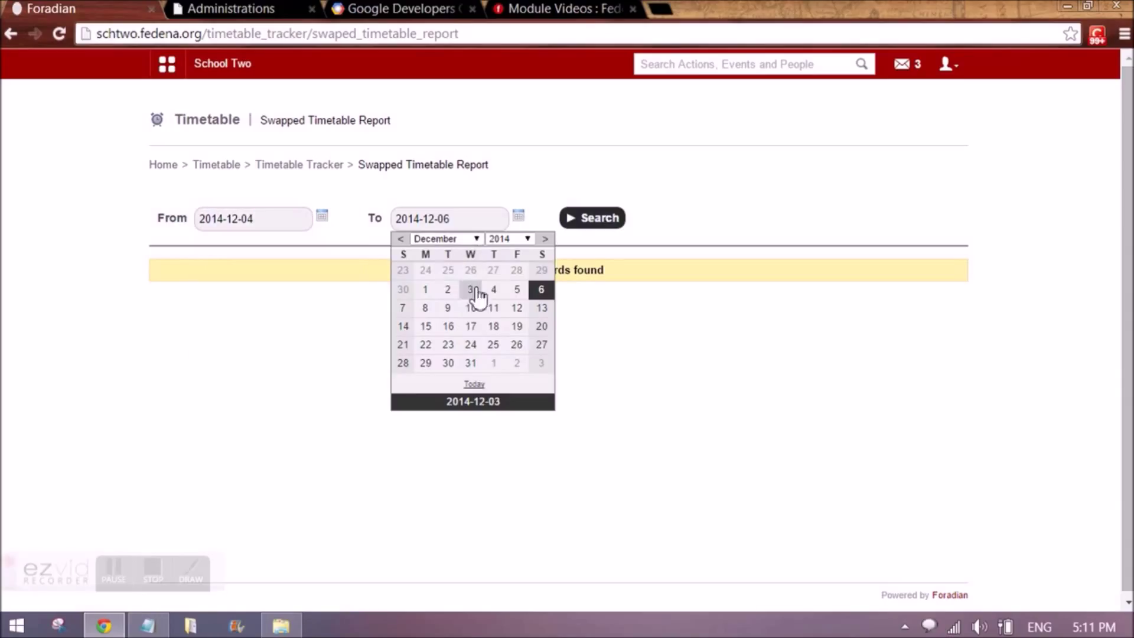
{"action": "left_click", "coordinate": [493, 289]}
{"action": "left_click", "coordinate": [592, 219]}
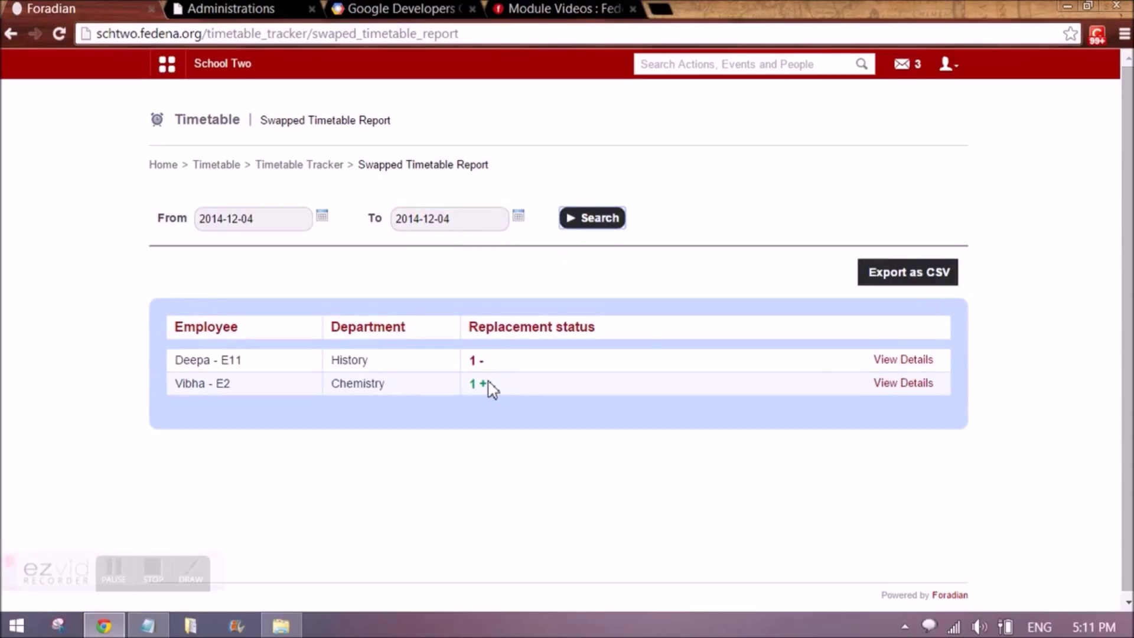
Expand the History and Chemistry teachers' swap details and review the replacement counts.
{"action": "left_click", "coordinate": [910, 360]}
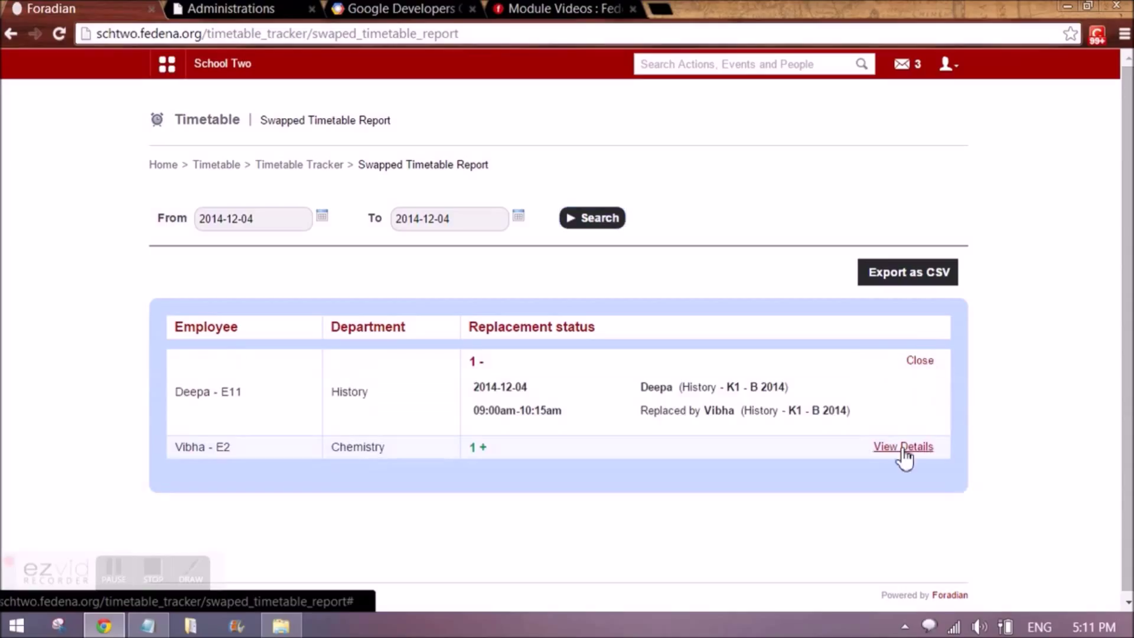
{"action": "left_click", "coordinate": [903, 446]}
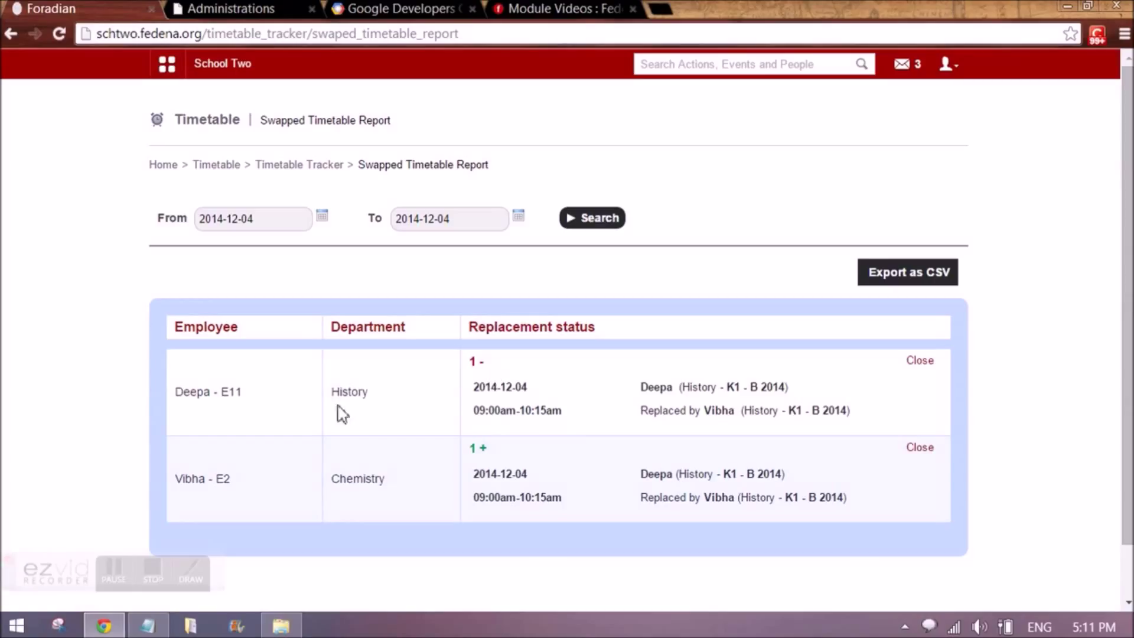
{"action": "double_click", "coordinate": [489, 371]}
{"action": "left_click", "coordinate": [487, 370]}
{"action": "scroll", "coordinate": [487, 371], "scroll_direction": "down", "scroll_amount": 1}
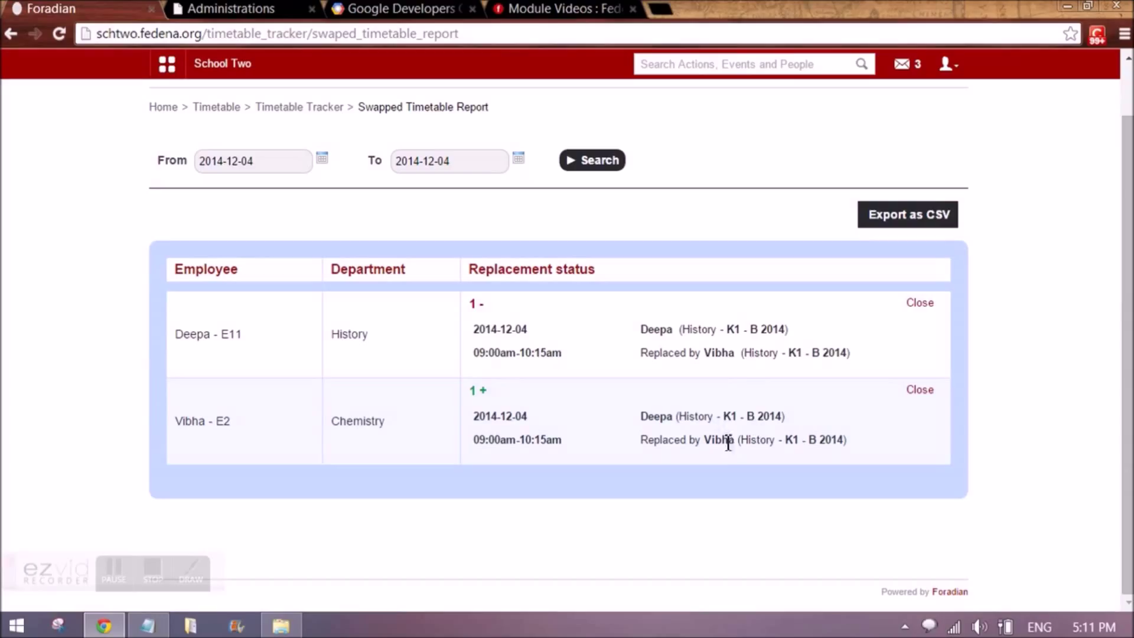
{"action": "scroll", "coordinate": [708, 334], "scroll_direction": "up", "scroll_amount": 1}
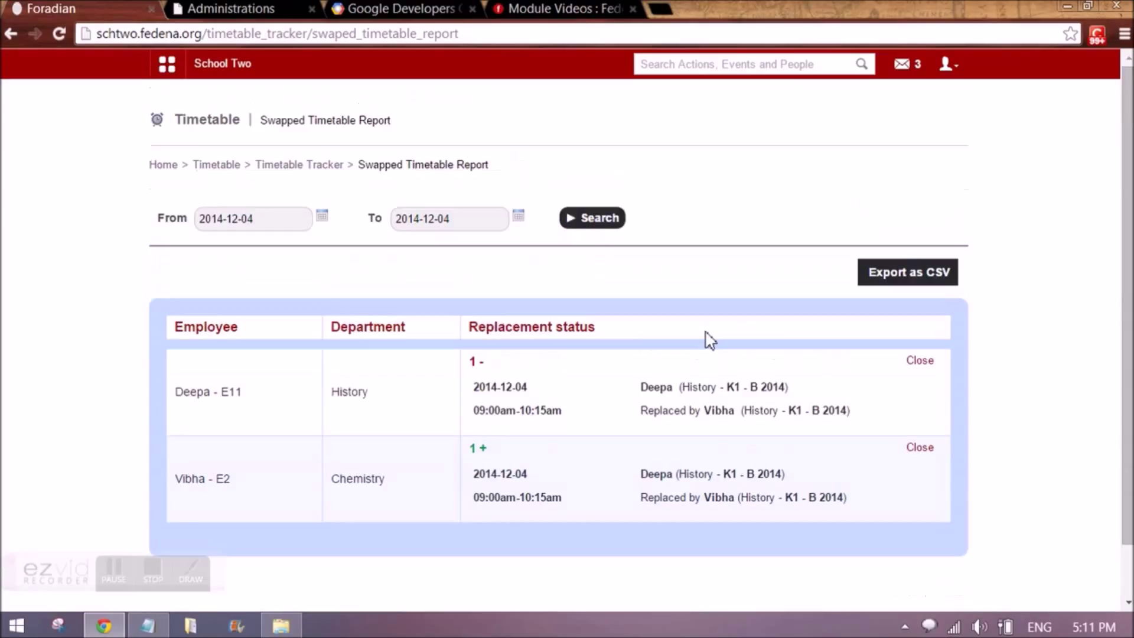
{"action": "left_click", "coordinate": [322, 168]}
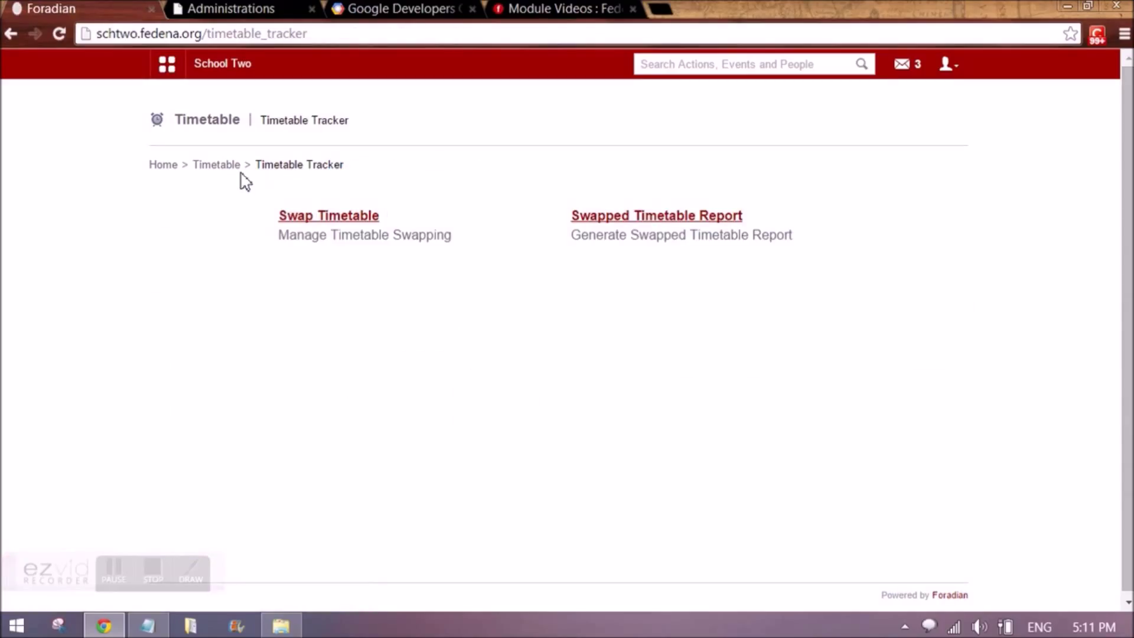
Open Work Allotment and review each employee's remaining or deficit period counts.
{"action": "left_click", "coordinate": [241, 170]}
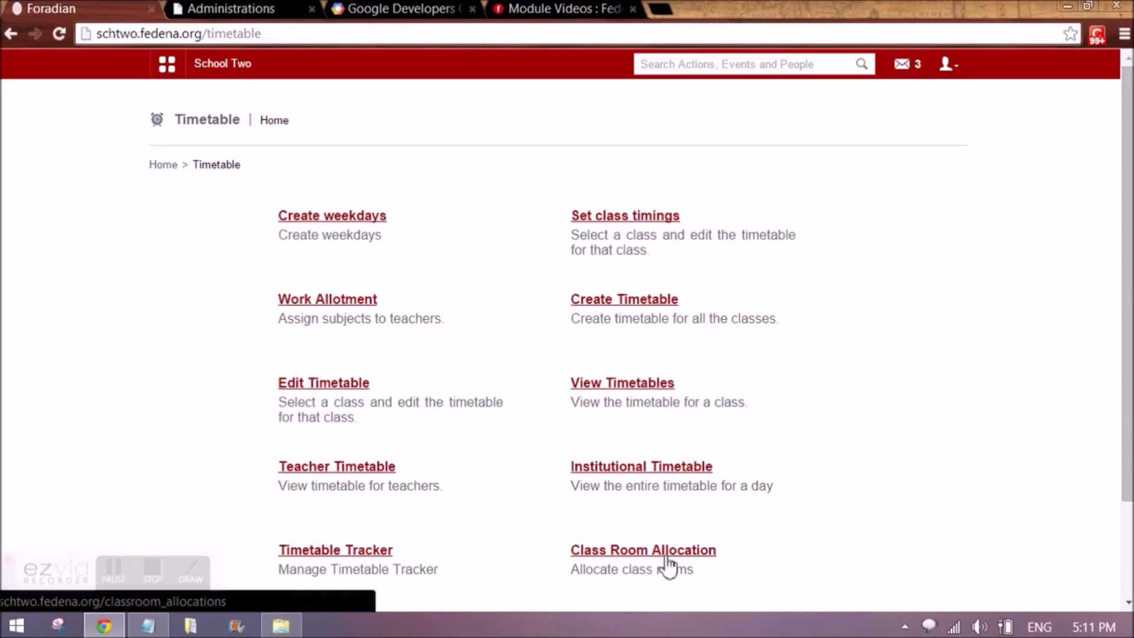
{"action": "left_click", "coordinate": [352, 303]}
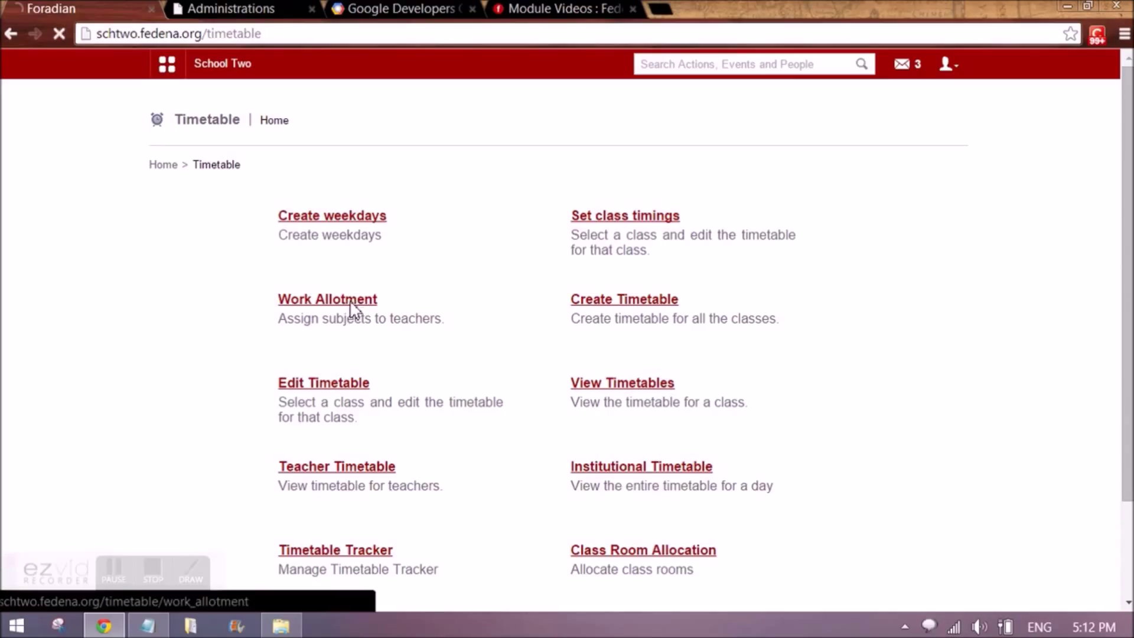
{"action": "scroll", "coordinate": [356, 313], "scroll_direction": "down", "scroll_amount": 2}
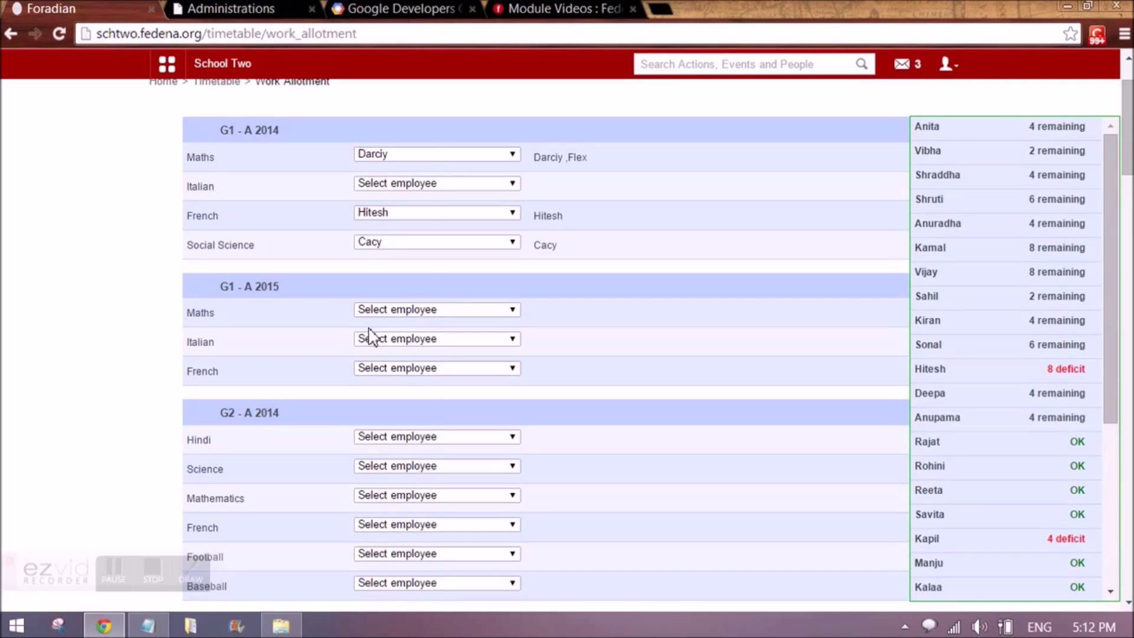
{"action": "scroll", "coordinate": [370, 337], "scroll_direction": "down", "scroll_amount": 7}
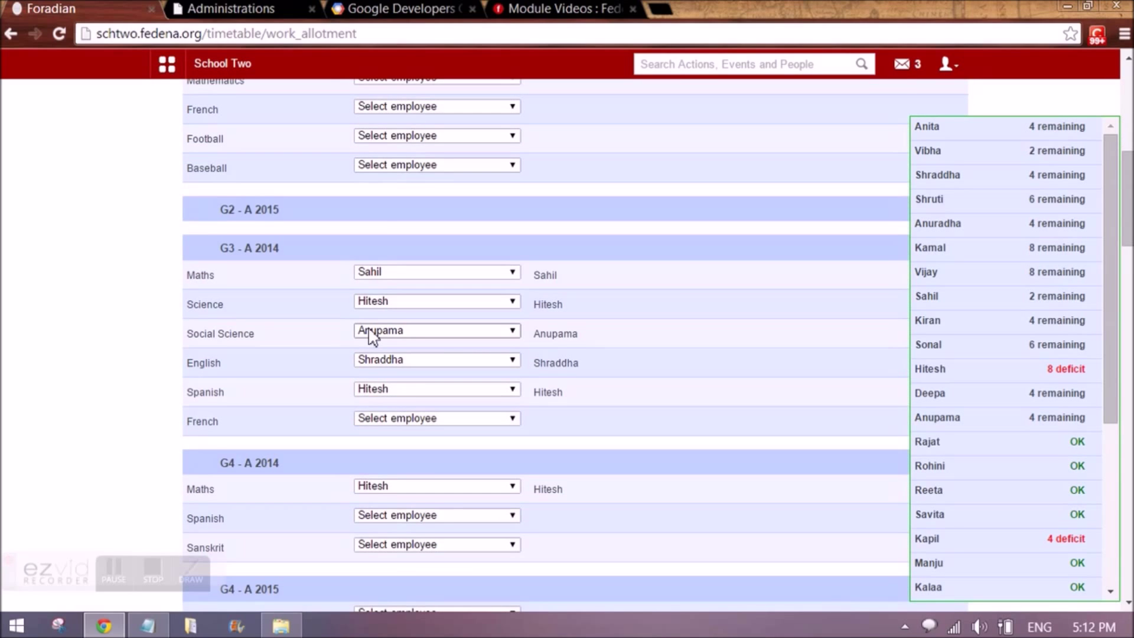
{"action": "scroll", "coordinate": [372, 337], "scroll_direction": "down", "scroll_amount": 6}
{"action": "scroll", "coordinate": [372, 337], "scroll_direction": "up", "scroll_amount": 6}
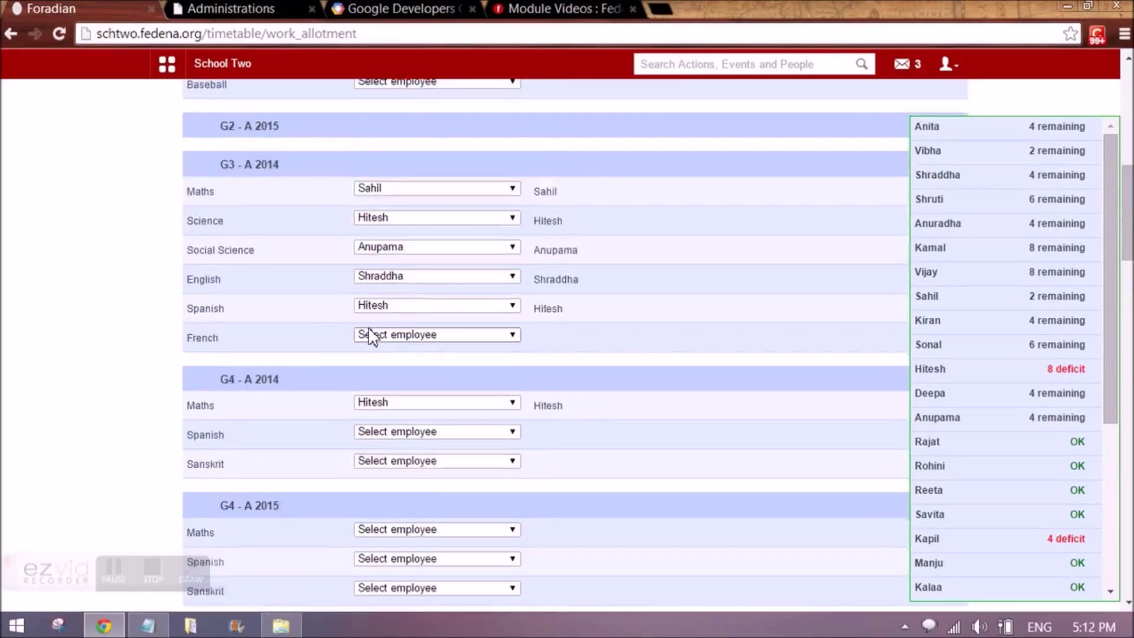
{"action": "scroll", "coordinate": [370, 335], "scroll_direction": "up", "scroll_amount": 1}
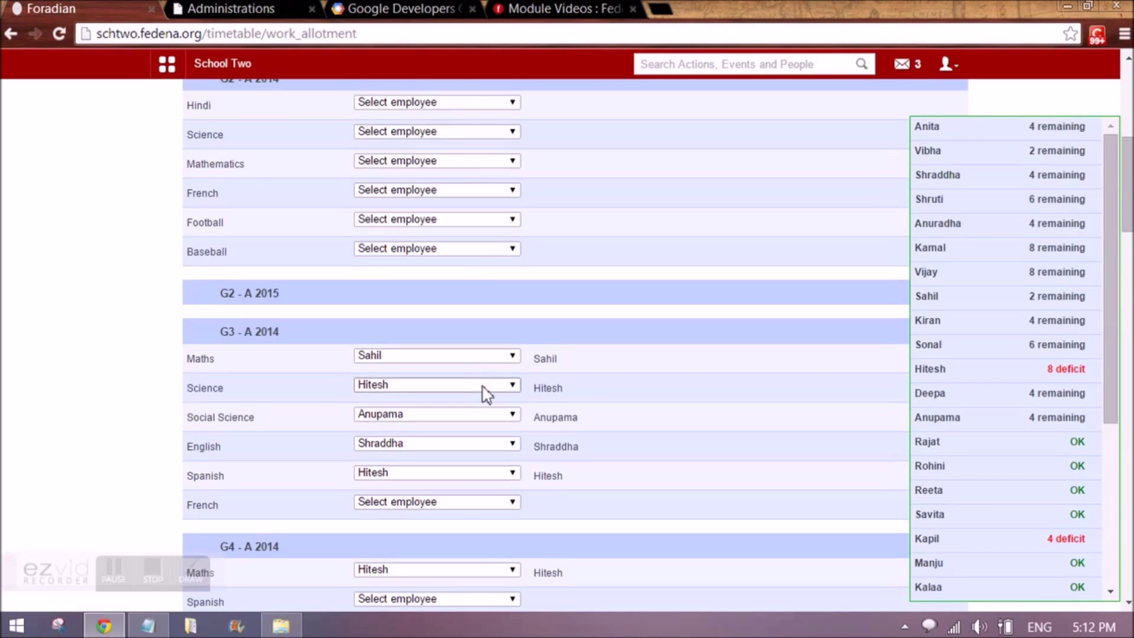
{"action": "scroll", "coordinate": [485, 393], "scroll_direction": "down", "scroll_amount": 8}
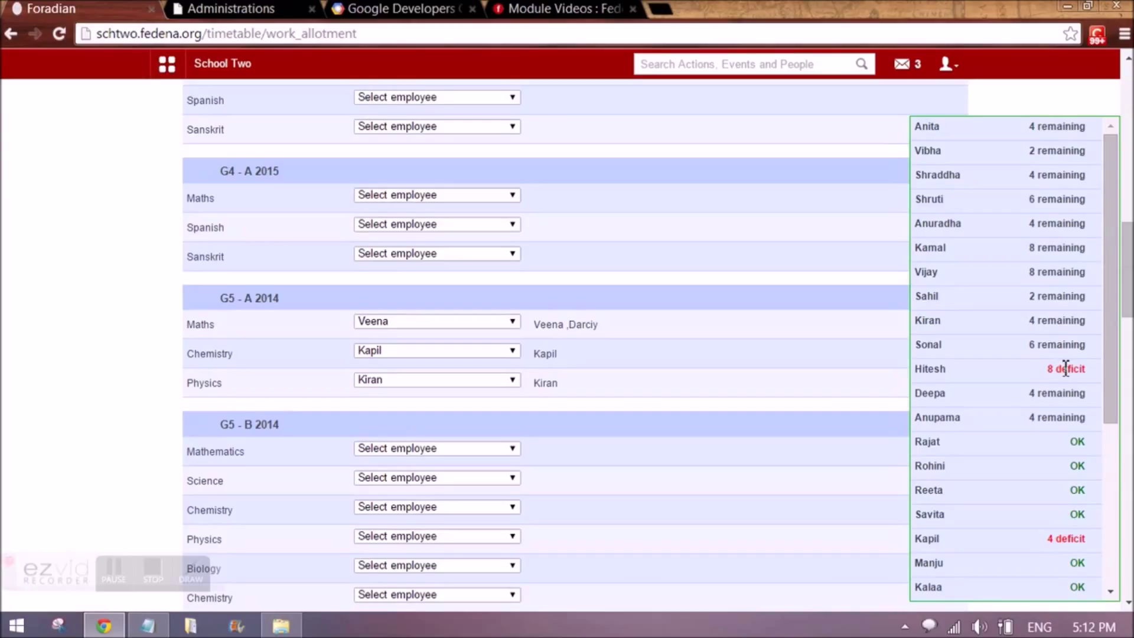
Clear the old Notepad notes and start a new E2 heading.
{"action": "left_click", "coordinate": [147, 625]}
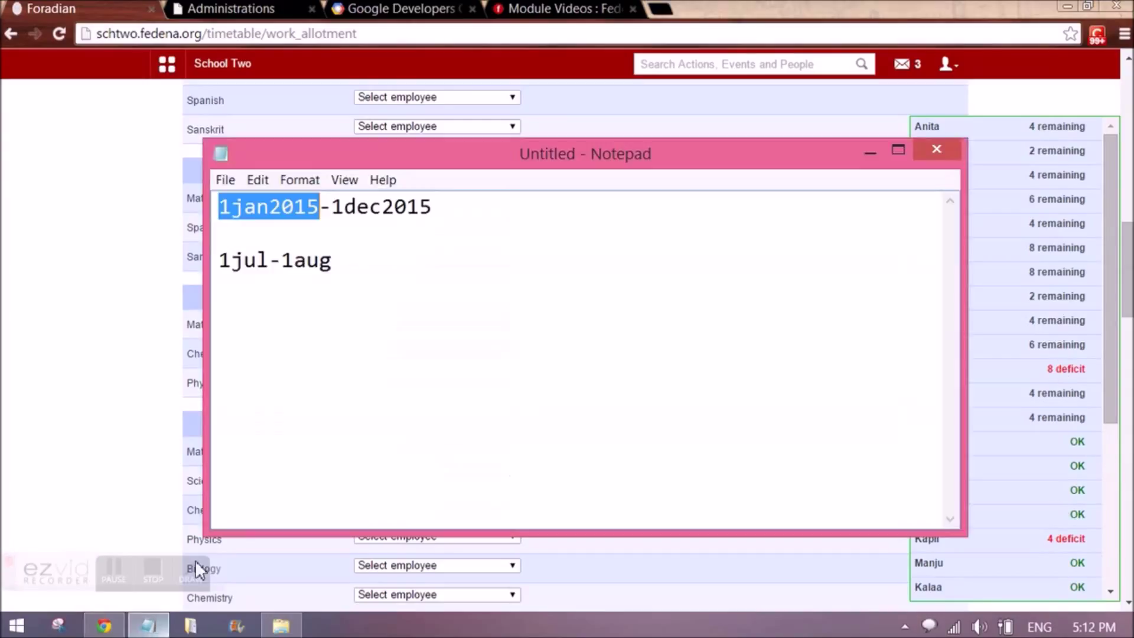
{"action": "left_click_drag", "start_coordinate": [395, 291], "coordinate": [207, 208]}
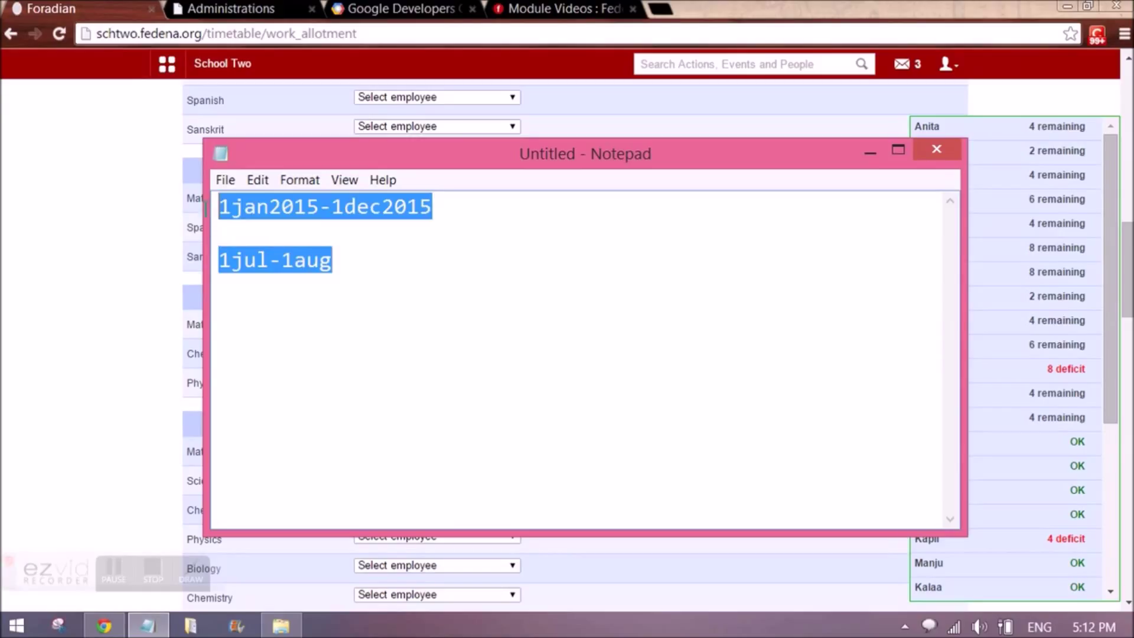
{"action": "key", "text": "Delete"}
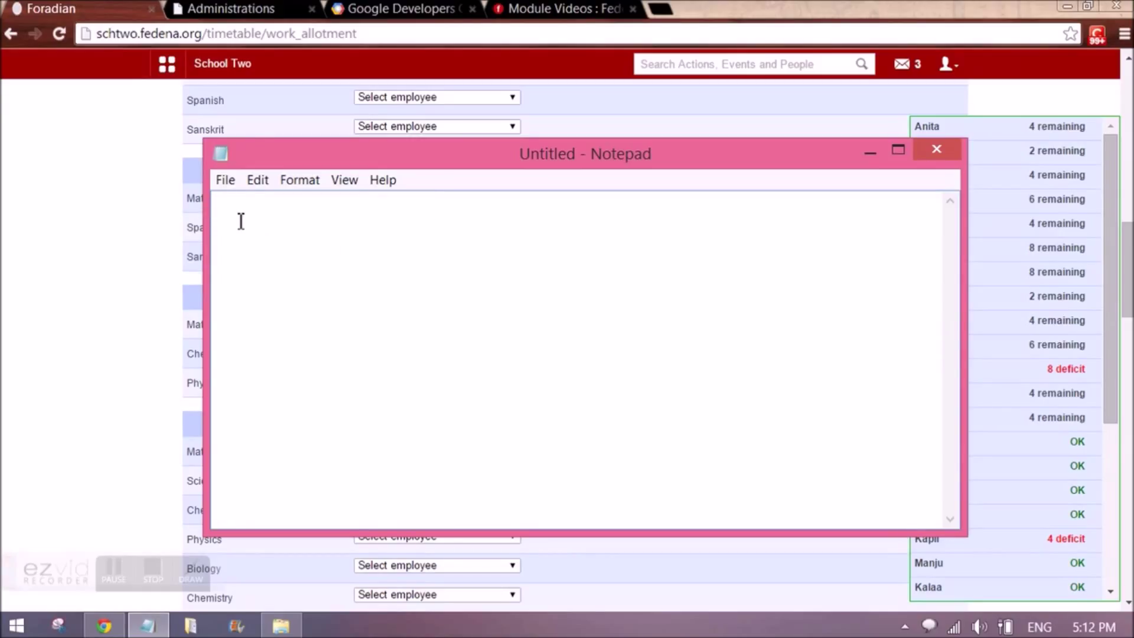
{"action": "type", "text": "E2"}
{"action": "key", "text": "Return"}
{"action": "key", "text": "Return"}
Add the line 'Grade 4 -> 6 max. class per week' under E2.
{"action": "type", "text": "Grade 4 -> "}
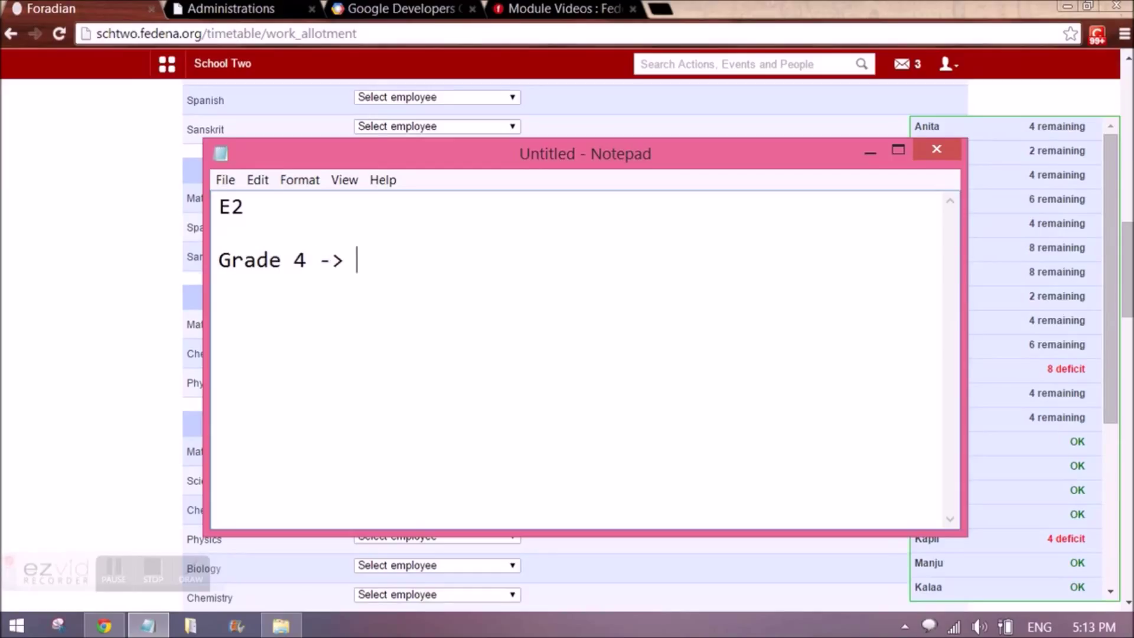
{"action": "type", "text": "6 max. class per week"}
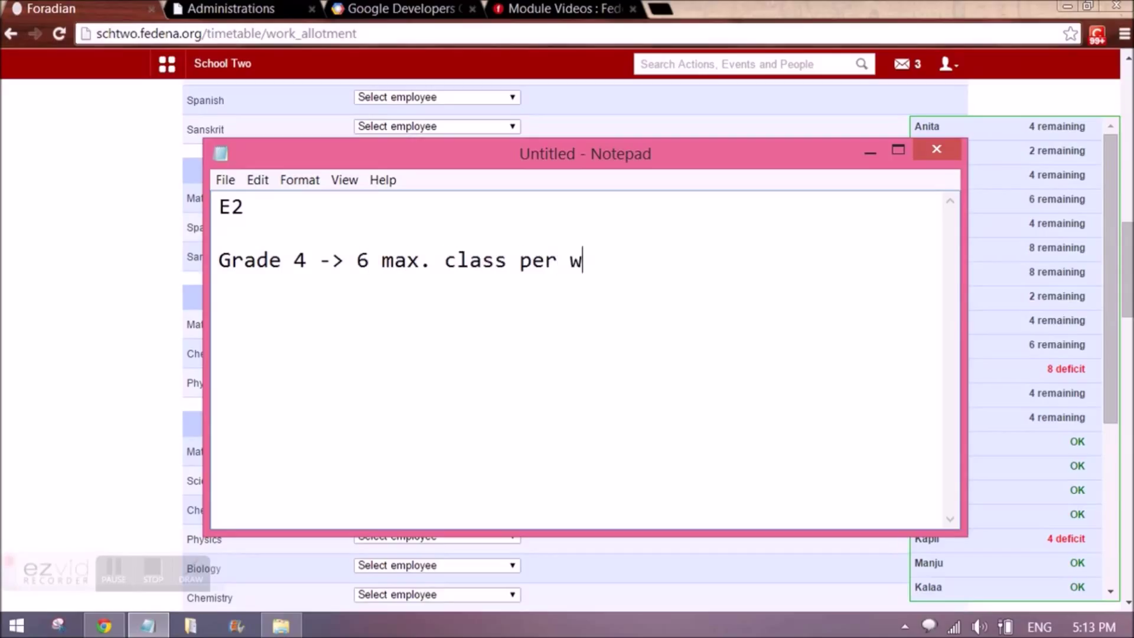
{"action": "key", "text": "Return"}
{"action": "left_click", "coordinate": [681, 260]}
{"action": "left_click_drag", "start_coordinate": [247, 206], "coordinate": [218, 207]}
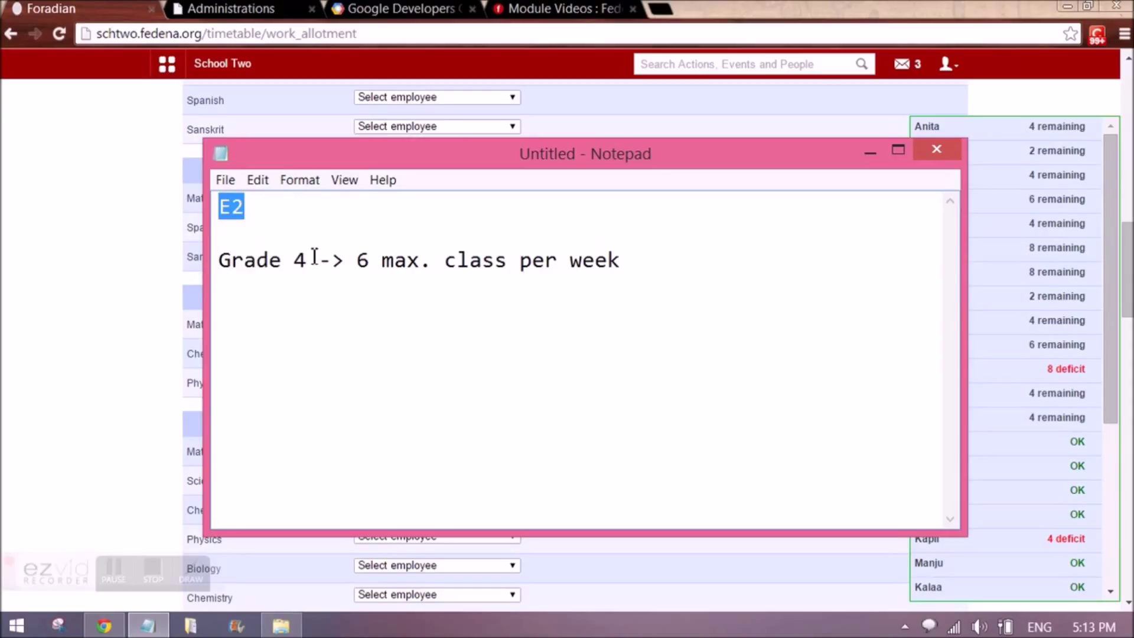
{"action": "left_click_drag", "start_coordinate": [309, 259], "coordinate": [219, 259]}
{"action": "left_click", "coordinate": [298, 265]}
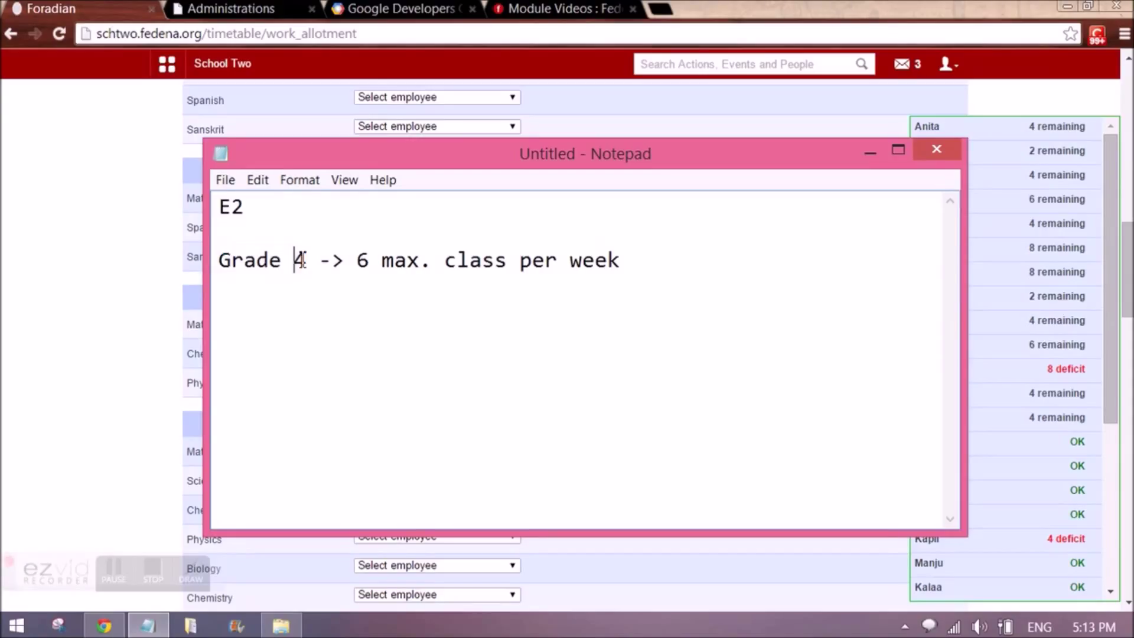
{"action": "left_click_drag", "start_coordinate": [357, 260], "coordinate": [620, 260]}
{"action": "left_click", "coordinate": [619, 260]}
{"action": "left_click_drag", "start_coordinate": [384, 260], "coordinate": [363, 263]}
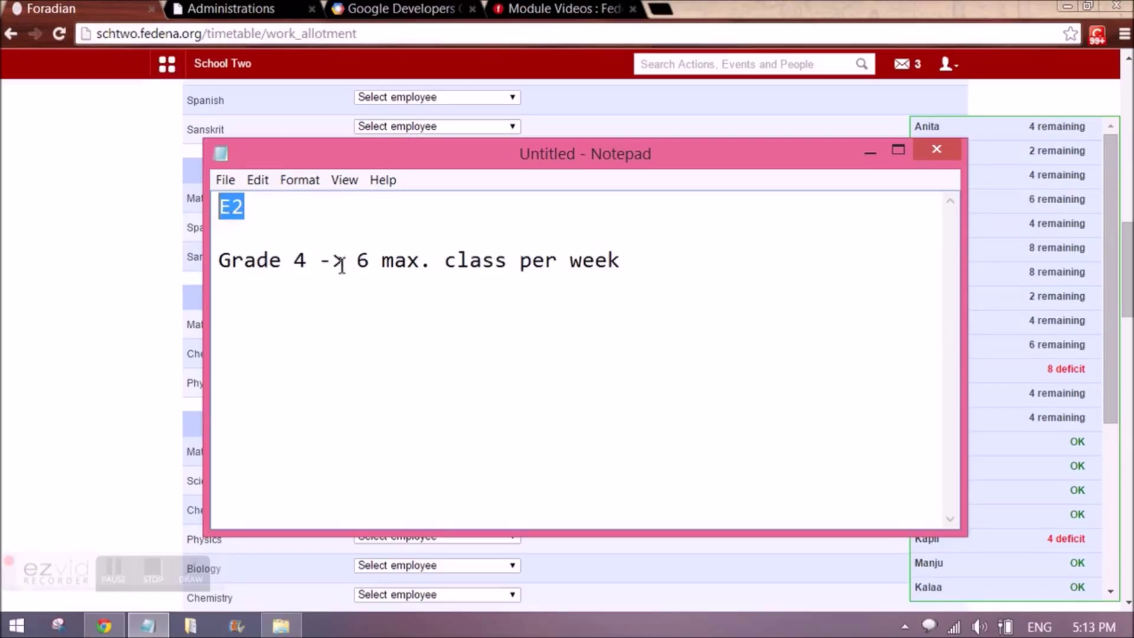
{"action": "left_click_drag", "start_coordinate": [370, 262], "coordinate": [356, 265]}
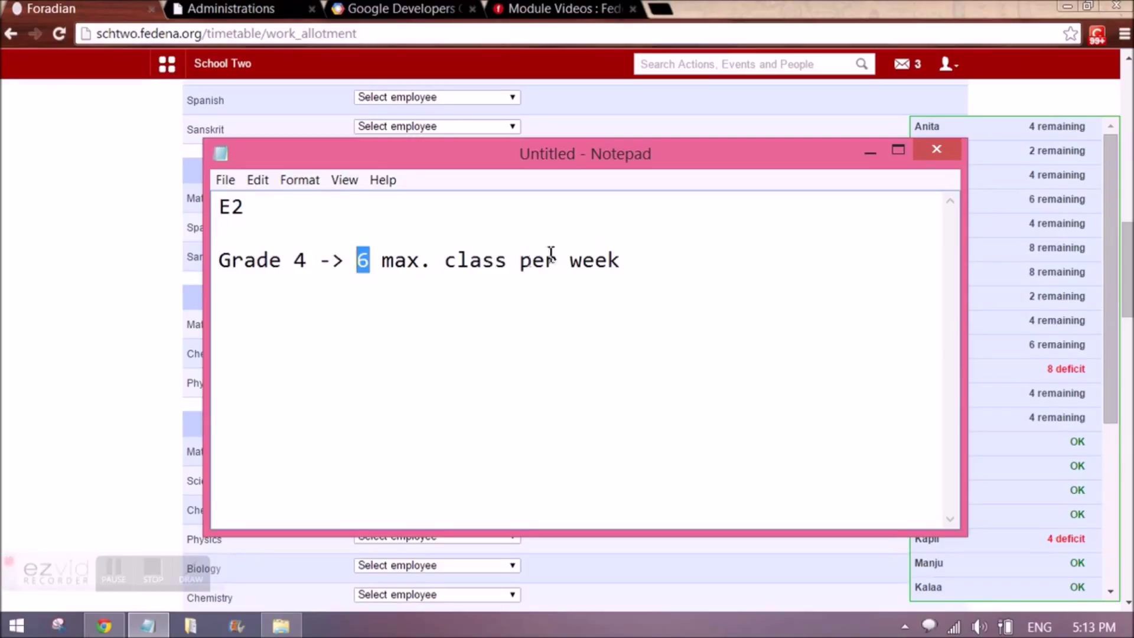
Add 'Maths -> 6 max. classes per week', 'E2:Maths' and '6-6=0 OK -> correct no. of classes'.
{"action": "key", "text": "End"}
{"action": "type", "text": "Maths ->"}
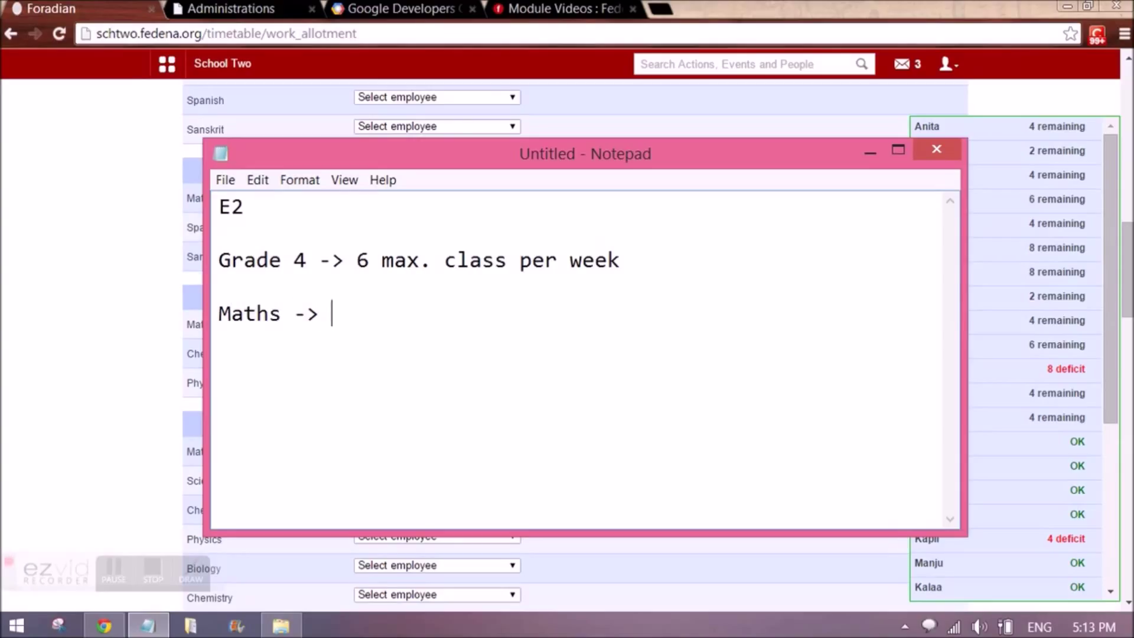
{"action": "type", "text": " 6 max. class"}
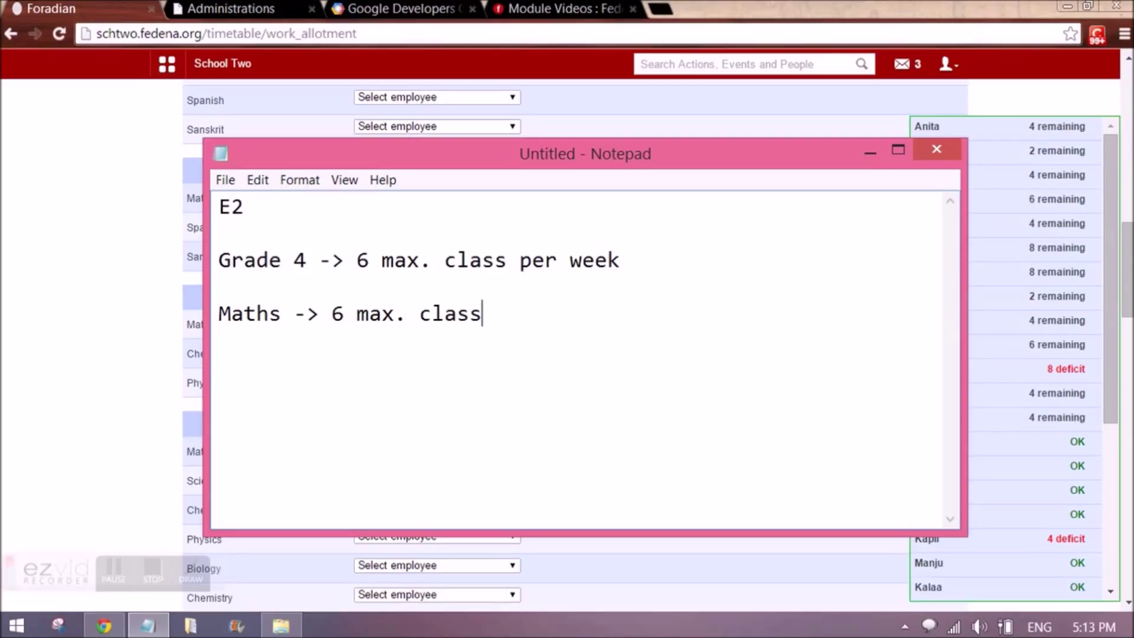
{"action": "type", "text": "es per w"}
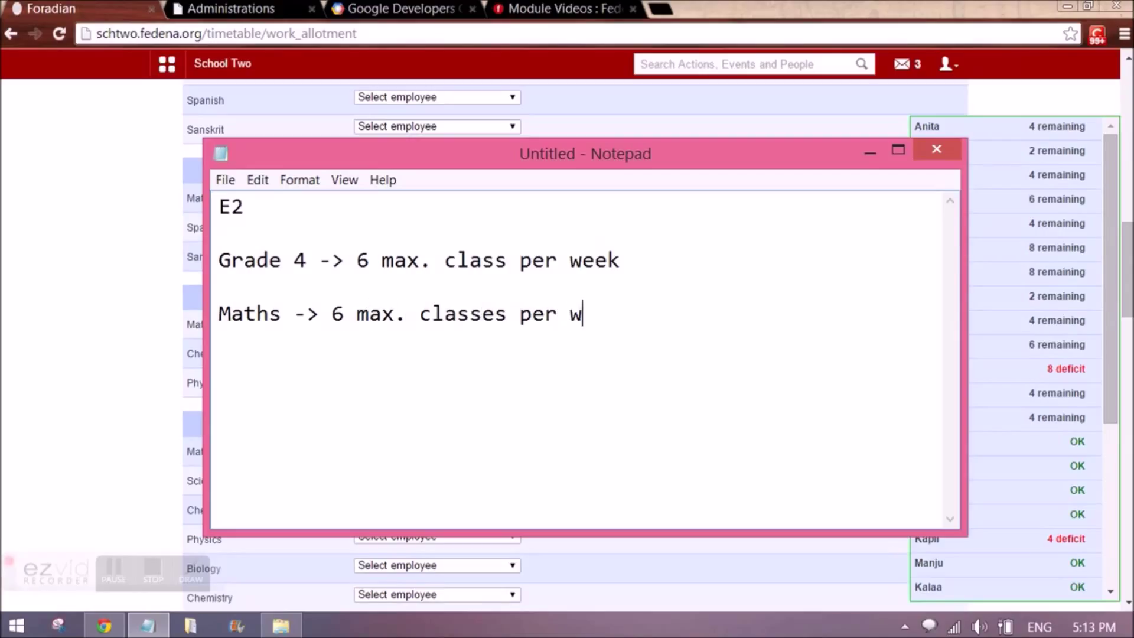
{"action": "type", "text": "eek"}
{"action": "key", "text": "Return"}
{"action": "key", "text": "Return"}
{"action": "type", "text": "E2-"}
{"action": "key", "text": "BackSpace"}
{"action": "type", "text": ":Maths"}
{"action": "key", "text": "Return"}
{"action": "key", "text": "Return"}
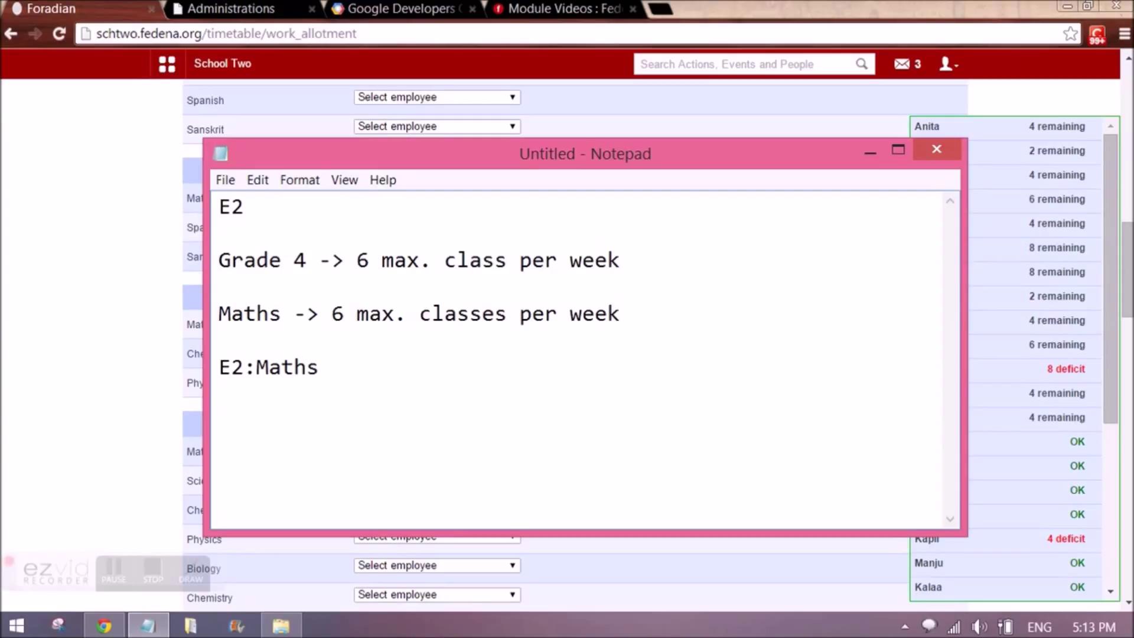
{"action": "type", "text": "6-6=0 OK ->"}
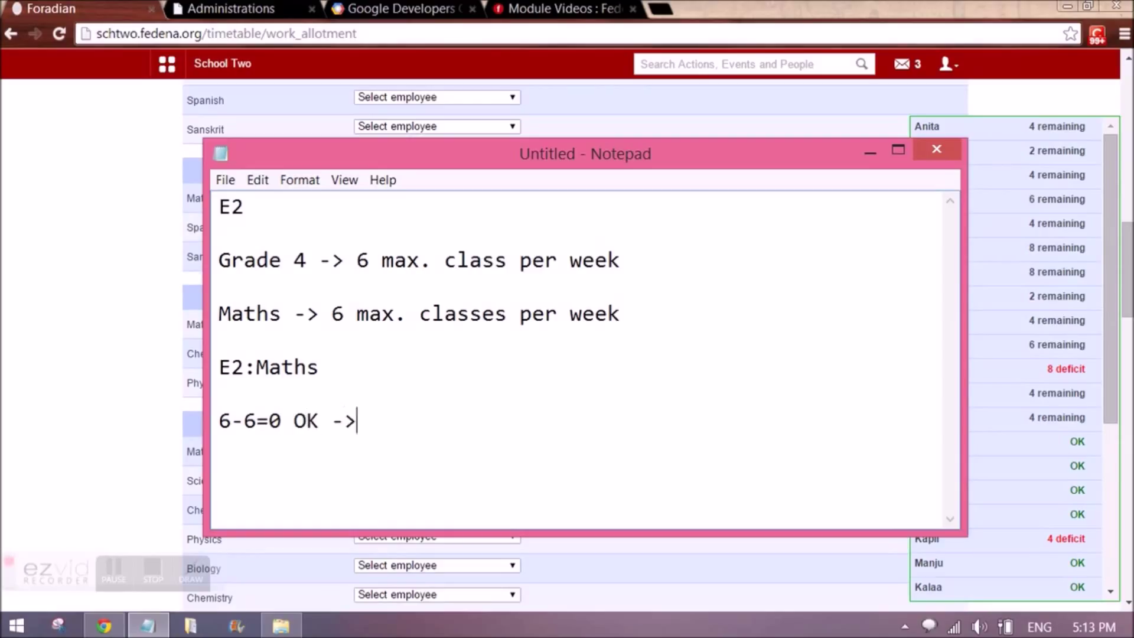
{"action": "type", "text": " correct n"}
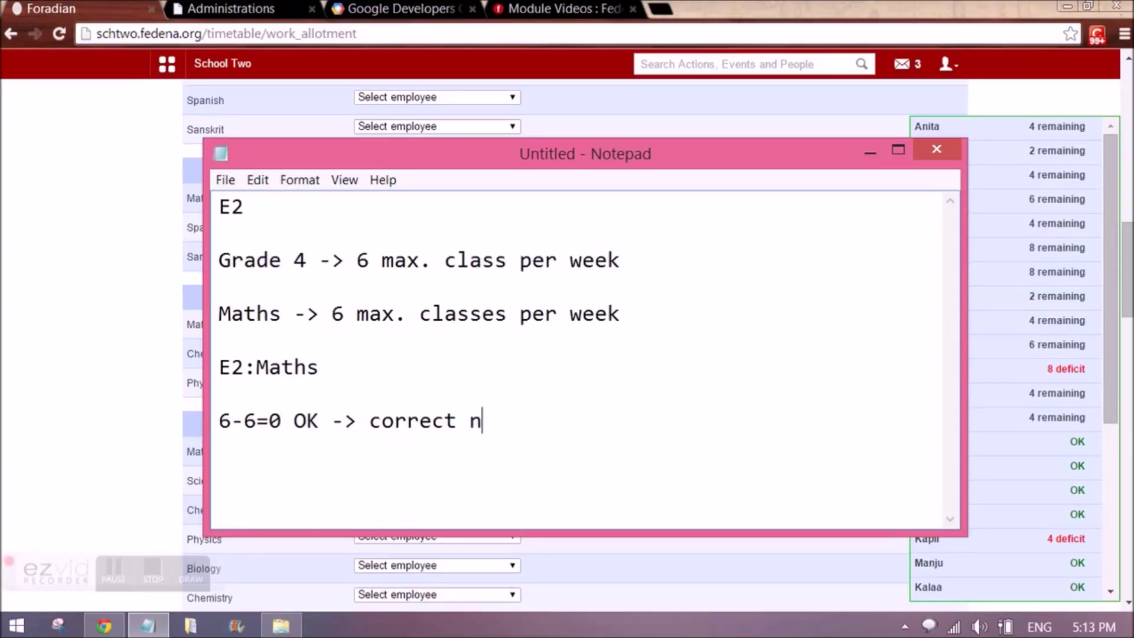
{"action": "type", "text": "o. of classes"}
Add a dashed divider line below the E2 notes.
{"action": "key", "text": "Return"}
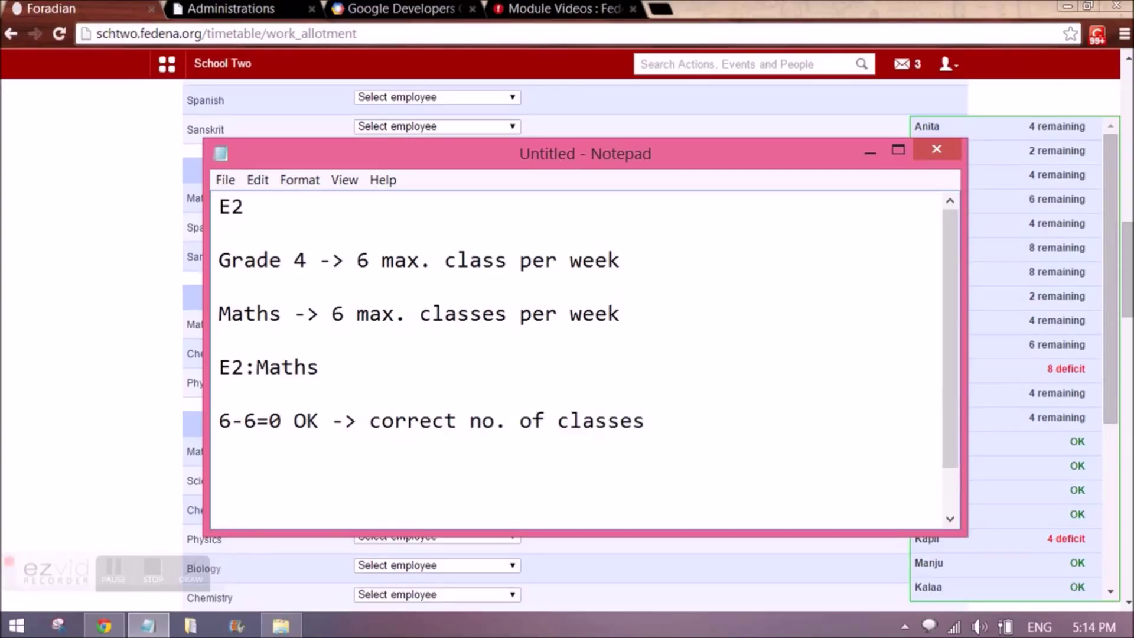
{"action": "key", "text": "BackSpace"}
{"action": "type", "text": "-----------------------------------"}
{"action": "left_click", "coordinate": [298, 506]}
Type E3 and paste a copy of the E2 Grade, Maths and result lines under it.
{"action": "type", "text": "E3"}
{"action": "key", "text": "Return"}
{"action": "left_click_drag", "start_coordinate": [218, 233], "coordinate": [654, 395]}
{"action": "key", "text": "ctrl+c"}
{"action": "left_click", "coordinate": [258, 486]}
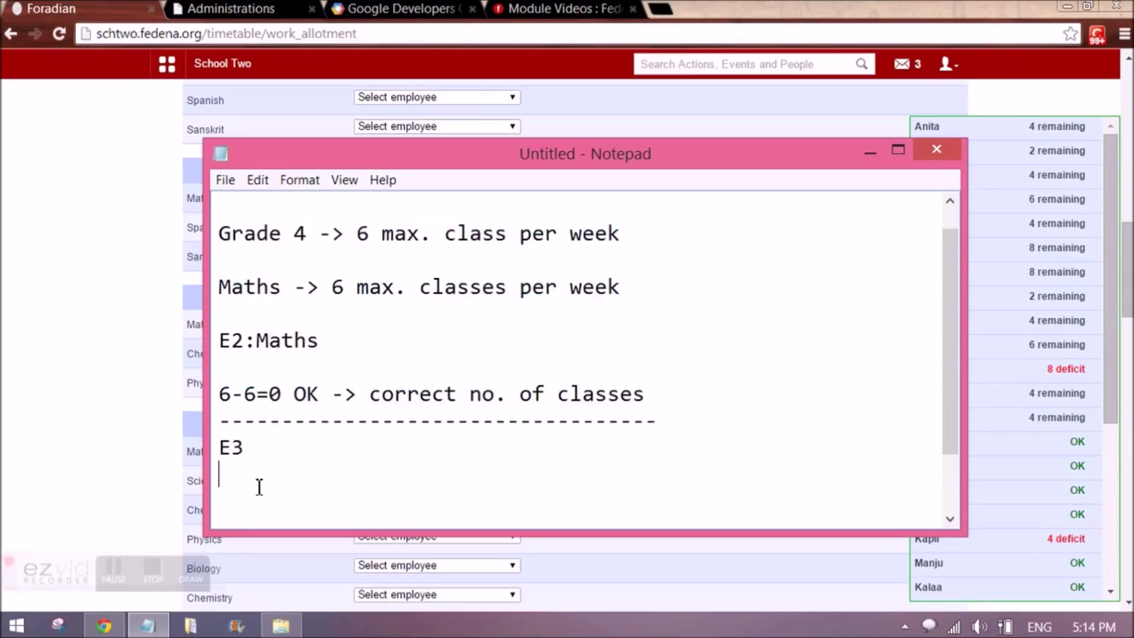
{"action": "key", "text": "ctrl+v"}
Change the copied lines to Grade 3 with 4 max. classes and E3:Maths.
{"action": "left_click", "coordinate": [307, 340]}
{"action": "key", "text": "BackSpace"}
{"action": "type", "text": "3"}
{"action": "left_click", "coordinate": [366, 347]}
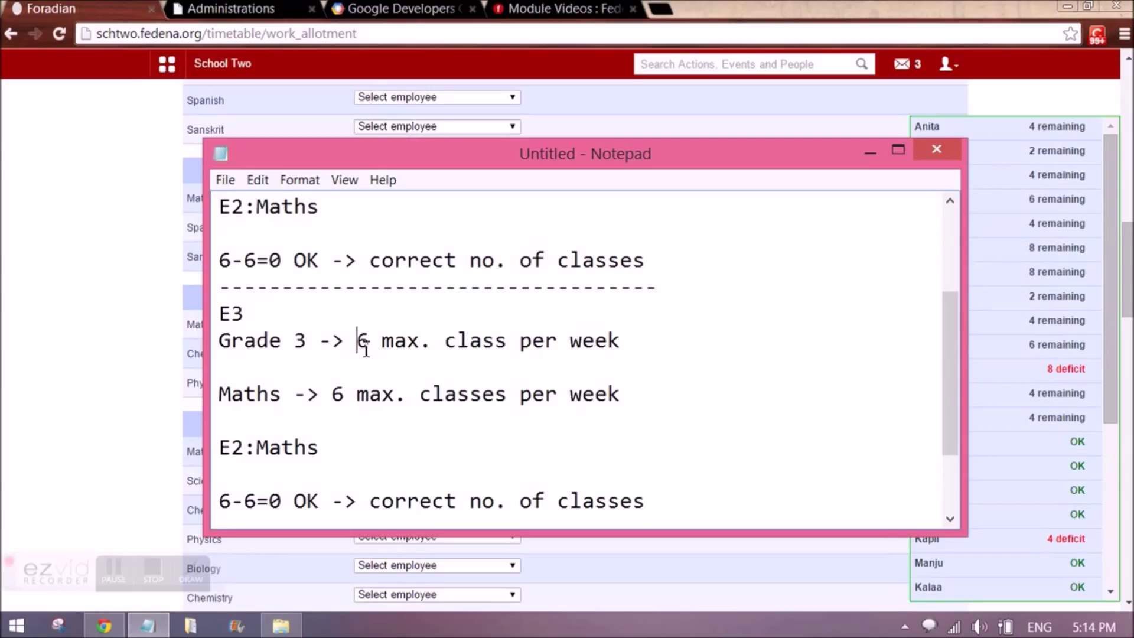
{"action": "key", "text": "Delete"}
{"action": "type", "text": "4"}
{"action": "left_click", "coordinate": [246, 450]}
{"action": "key", "text": "Delete"}
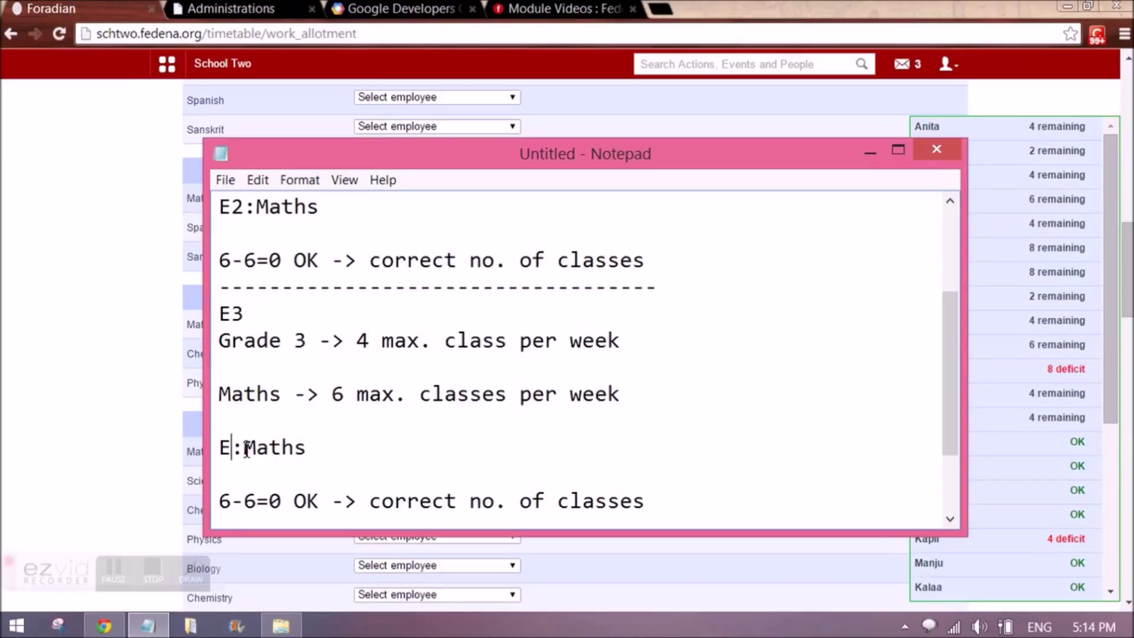
{"action": "type", "text": "3"}
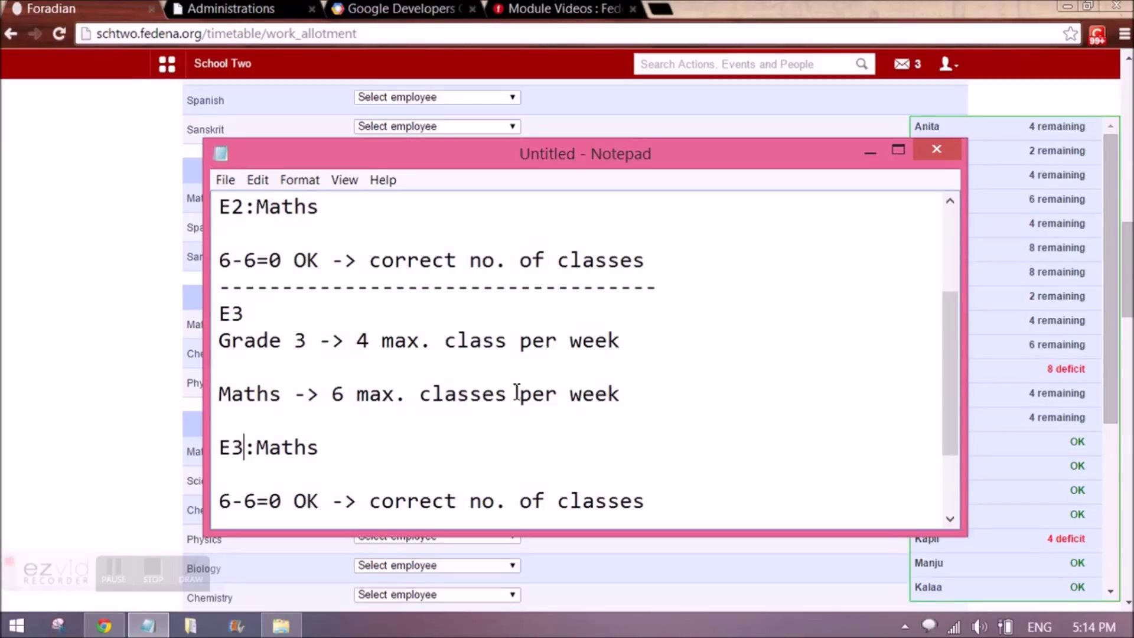
Rewrite the result line as '4-6=0 OK -> -2 -> 2 deficit'.
{"action": "left_click_drag", "start_coordinate": [293, 395], "coordinate": [223, 404]}
{"action": "left_click", "coordinate": [336, 439]}
{"action": "left_click", "coordinate": [231, 501]}
{"action": "key", "text": "BackSpace"}
{"action": "type", "text": "4"}
{"action": "left_click", "coordinate": [369, 500]}
{"action": "key", "text": "shift+Up"}
{"action": "key", "text": "shift+Up"}
{"action": "left_click", "coordinate": [648, 501], "text": "shift"}
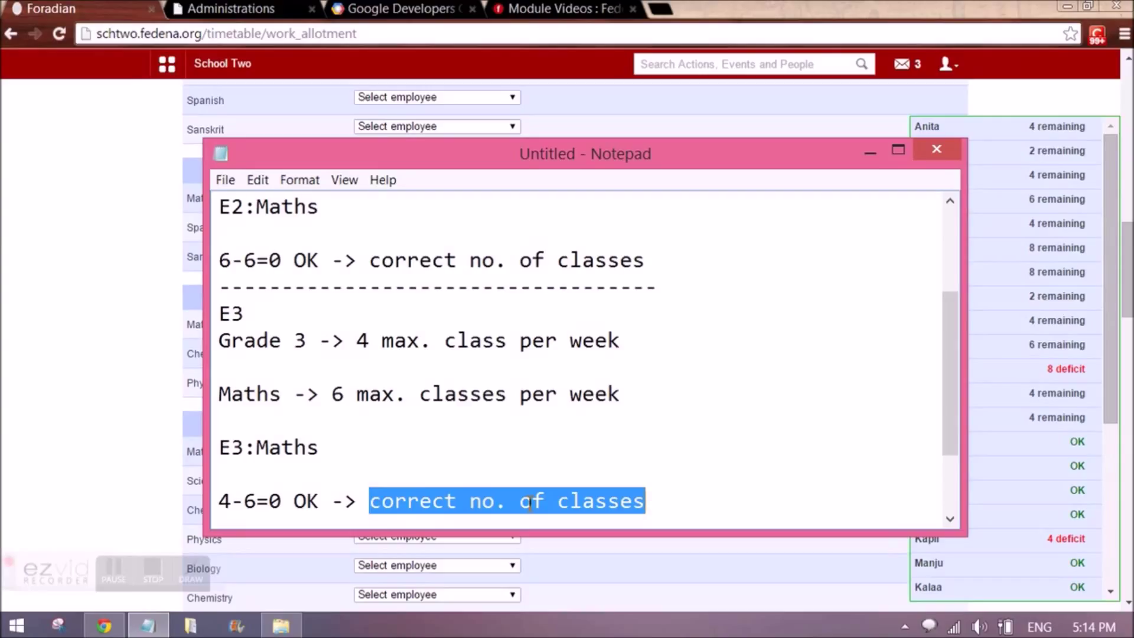
{"action": "type", "text": "-2 "}
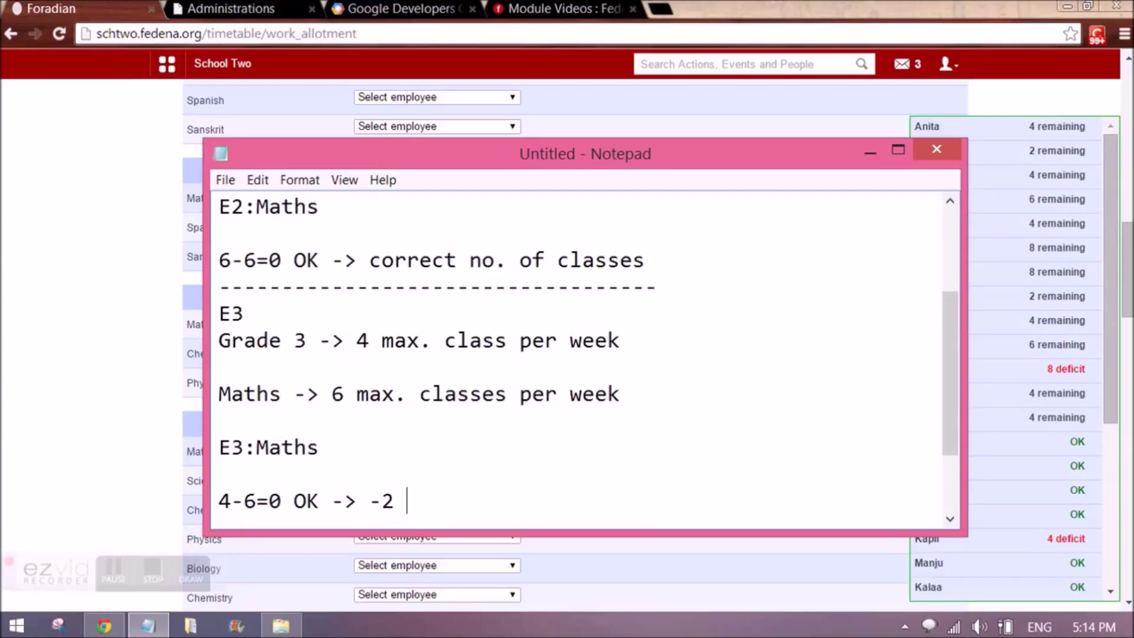
{"action": "type", "text": "-> 2 deficit"}
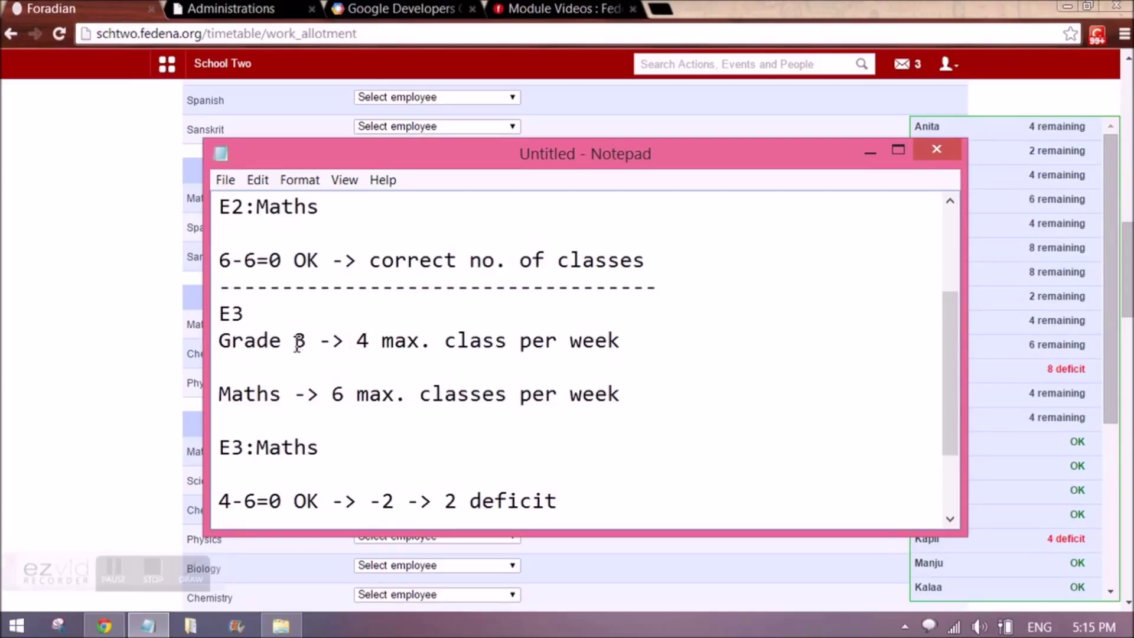
Add a dashed separator line and paste the copied E2 example block below it.
{"action": "scroll", "coordinate": [298, 342], "scroll_direction": "down", "scroll_amount": 1}
{"action": "key", "text": "Return"}
{"action": "type", "text": "------------------------------------"}
{"action": "key", "text": "Return"}
{"action": "key", "text": "ctrl+v"}
{"action": "left_click", "coordinate": [222, 348]}
{"action": "key", "text": "Return"}
{"action": "key", "text": "Return"}
Label the pasted block E4 and change it to Grade 6 with 8 max.
{"action": "type", "text": "E4"}
{"action": "left_click", "coordinate": [309, 394]}
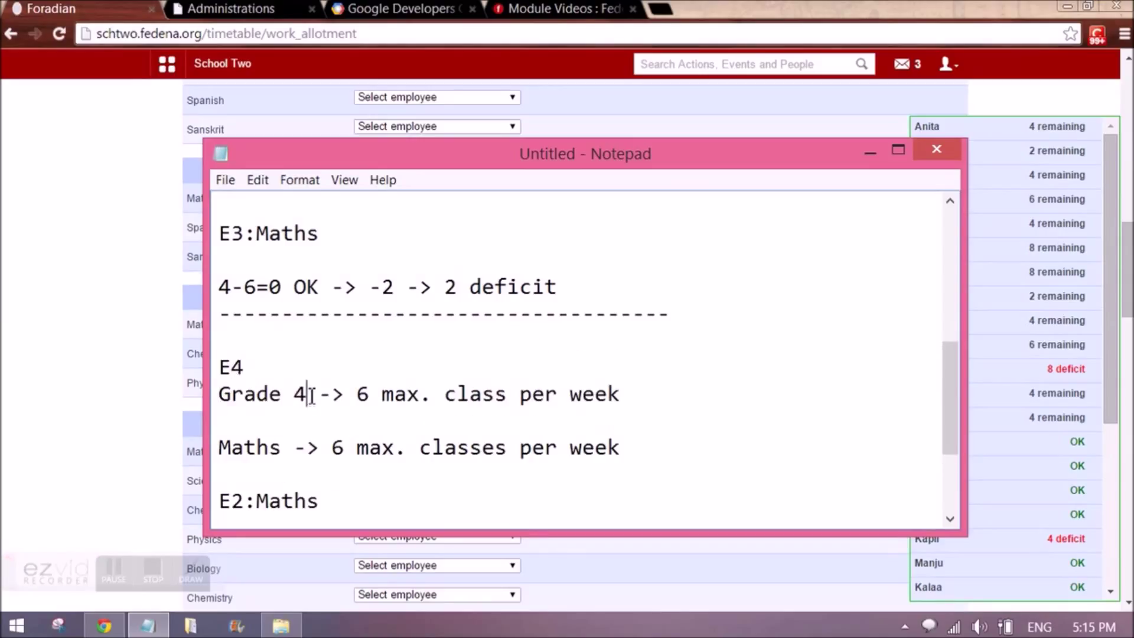
{"action": "key", "text": "BackSpace"}
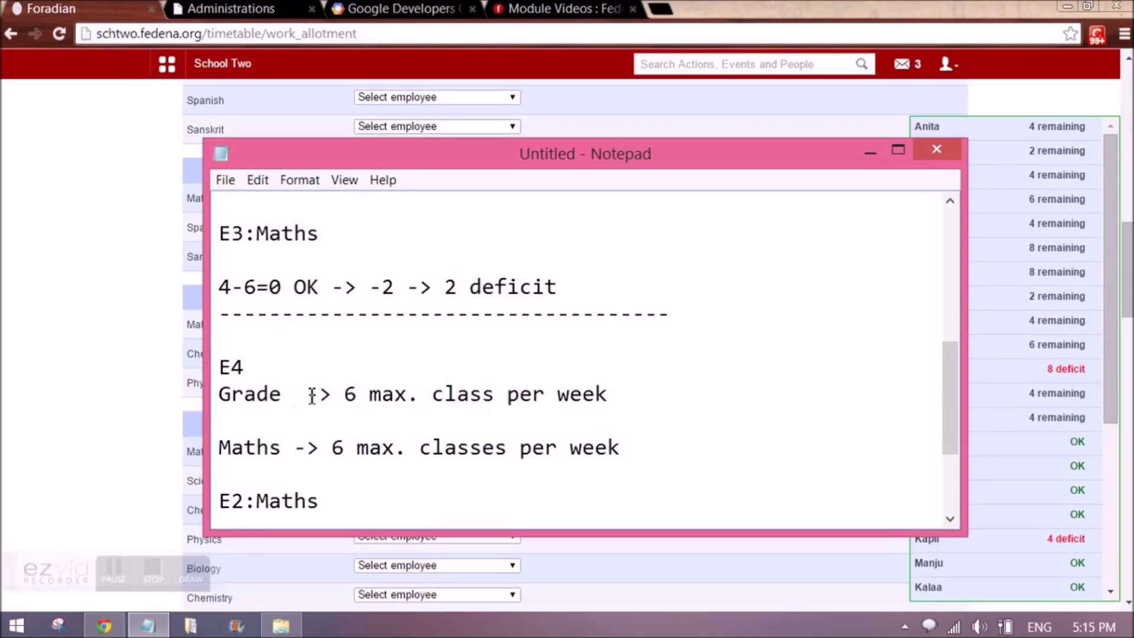
{"action": "type", "text": "6"}
{"action": "left_click", "coordinate": [369, 395]}
{"action": "key", "text": "BackSpace"}
{"action": "type", "text": "8"}
Change the calculation to E4:Maths 8-6=2.
{"action": "scroll", "coordinate": [509, 410], "scroll_direction": "down", "scroll_amount": 2}
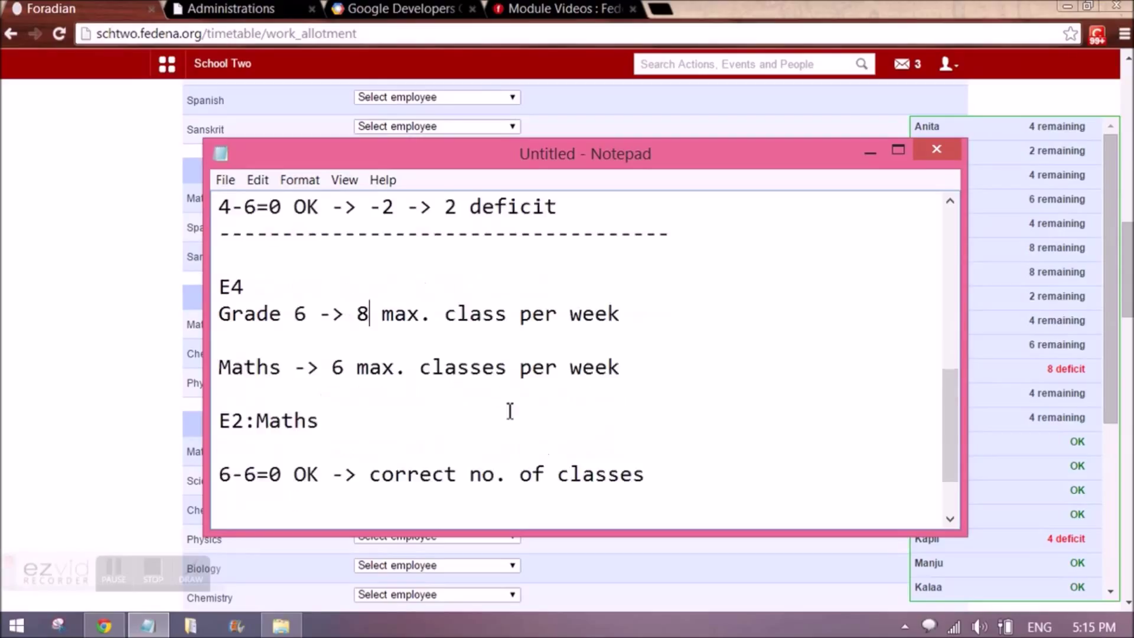
{"action": "left_click", "coordinate": [232, 395]}
{"action": "key", "text": "BackSpace"}
{"action": "type", "text": "8"}
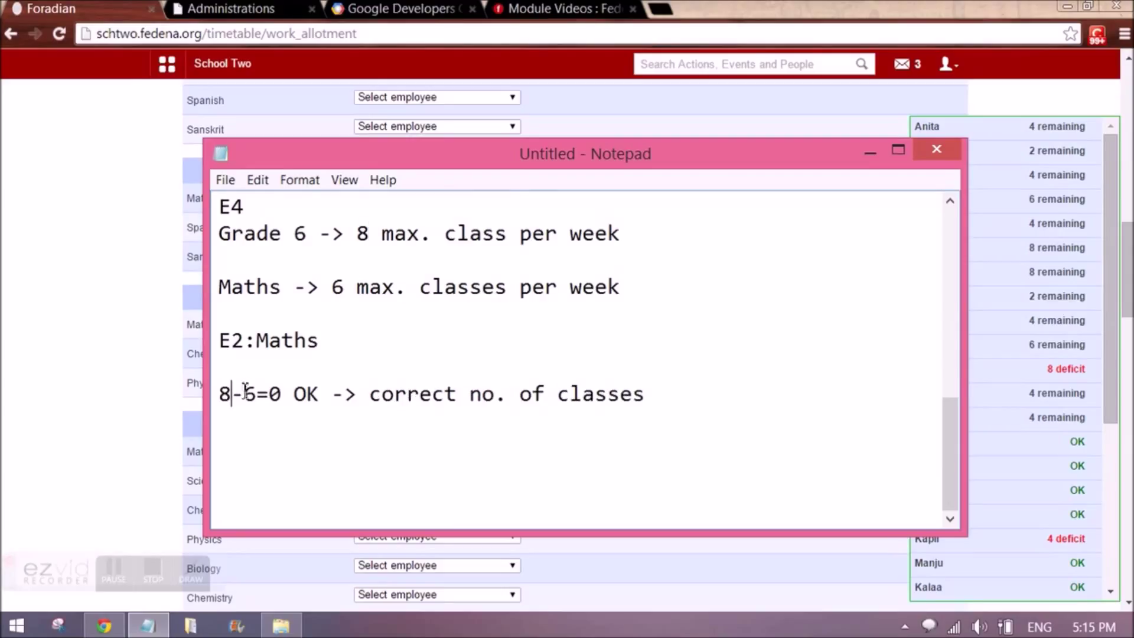
{"action": "left_click", "coordinate": [245, 341]}
{"action": "key", "text": "BackSpace"}
{"action": "type", "text": "4"}
{"action": "key", "text": "BackSpace"}
{"action": "type", "text": "2"}
Remove the word OK from the 8-6=2 and 4-6=0 lines.
{"action": "double_click", "coordinate": [314, 383]}
{"action": "key", "text": "BackSpace"}
{"action": "scroll", "coordinate": [313, 382], "scroll_direction": "up", "scroll_amount": 2}
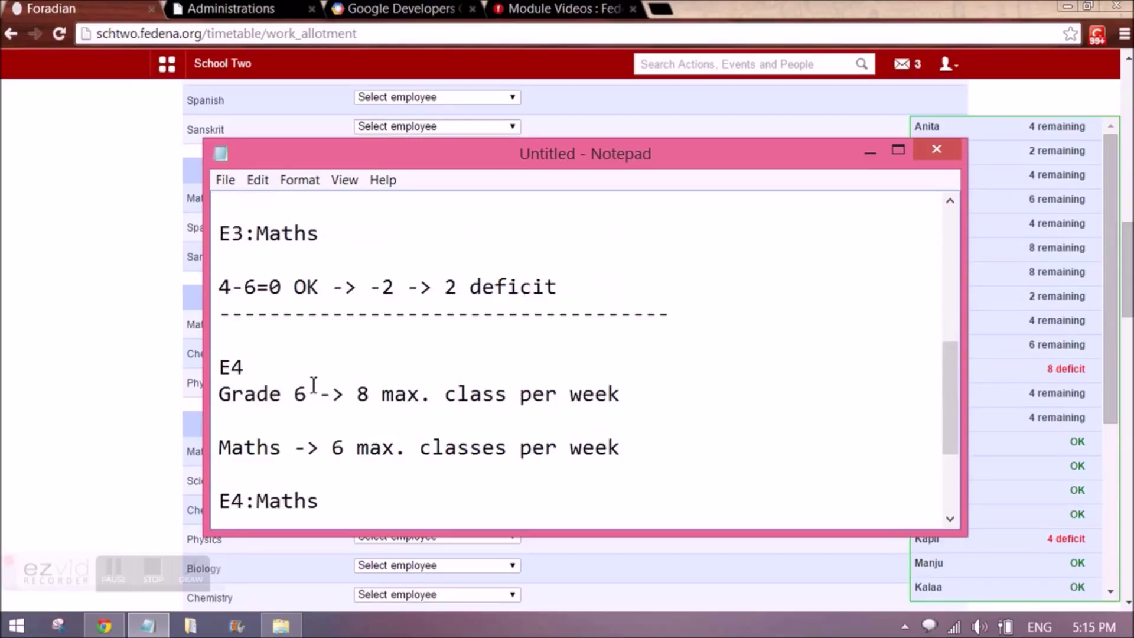
{"action": "double_click", "coordinate": [311, 296]}
{"action": "key", "text": "BackSpace"}
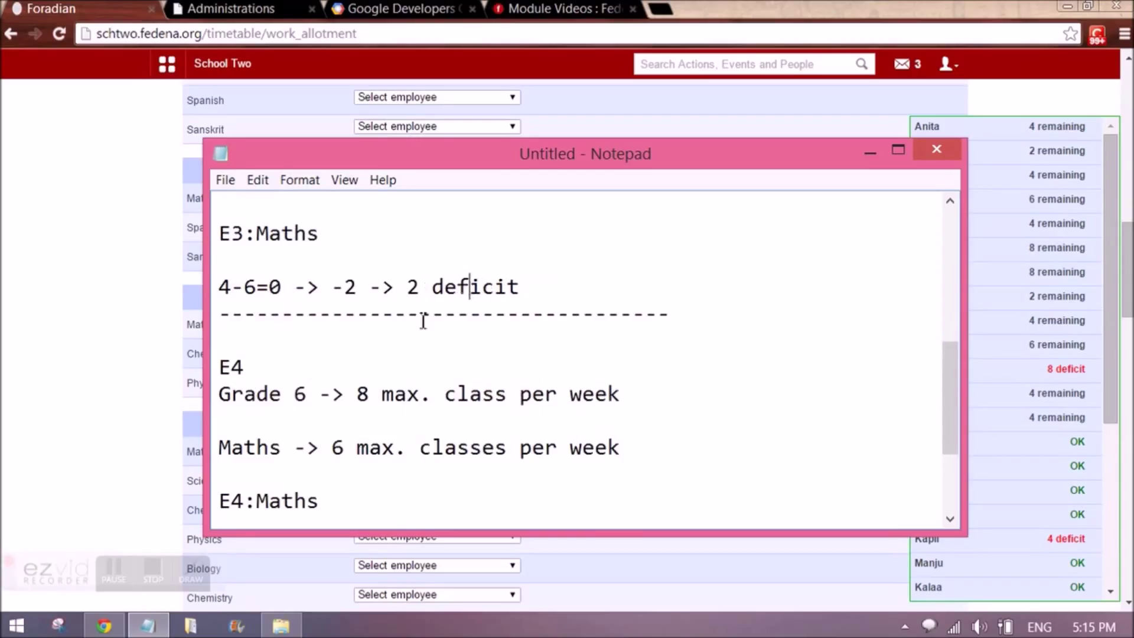
{"action": "scroll", "coordinate": [422, 316], "scroll_direction": "down", "scroll_amount": 2}
Write 'remaining' after 8-6=2, fix its spelling, and clear the leftover text and arrow.
{"action": "left_click", "coordinate": [295, 394]}
{"action": "type", "text": "remianing-> correct no. of classes"}
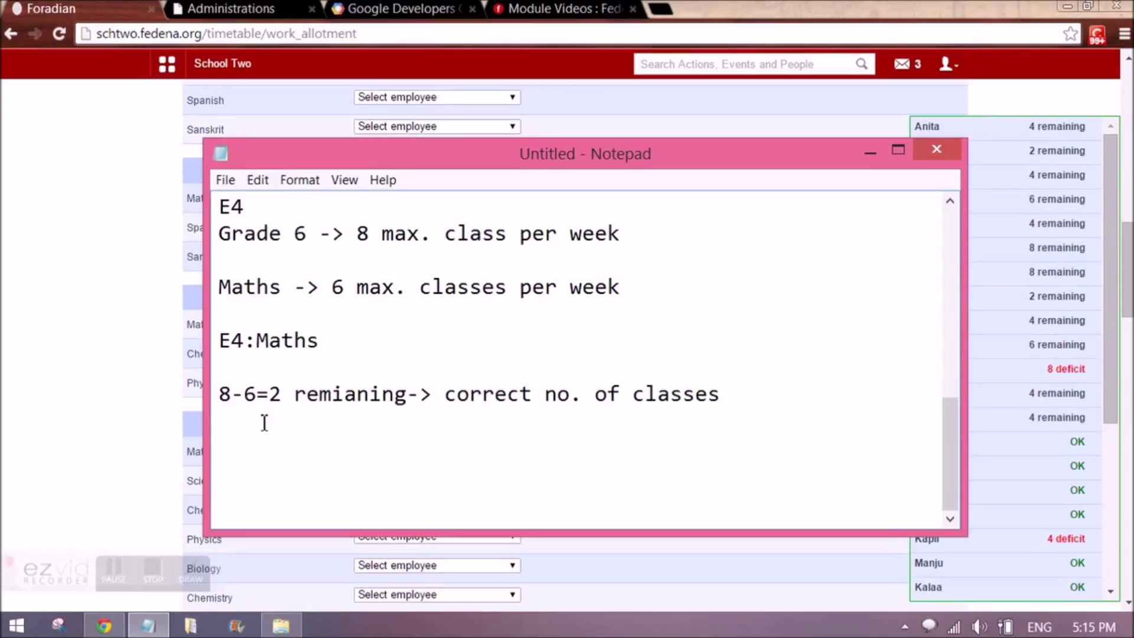
{"action": "left_click", "coordinate": [335, 402]}
{"action": "key", "text": "Delete"}
{"action": "key", "text": "Right"}
{"action": "type", "text": "i"}
{"action": "left_click", "coordinate": [446, 400]}
{"action": "key", "text": "shift+Home"}
{"action": "left_click", "coordinate": [721, 403]}
{"action": "key", "text": "BackSpace"}
{"action": "key", "text": "BackSpace"}
{"action": "key", "text": "BackSpace"}
{"action": "key", "text": "BackSpace"}
{"action": "key", "text": "BackSpace"}
{"action": "key", "text": "BackSpace"}
{"action": "key", "text": "BackSpace"}
{"action": "key", "text": "BackSpace"}
{"action": "key", "text": "BackSpace"}
{"action": "key", "text": "BackSpace"}
{"action": "key", "text": "BackSpace"}
{"action": "key", "text": "BackSpace"}
{"action": "key", "text": "BackSpace"}
{"action": "key", "text": "BackSpace"}
{"action": "key", "text": "BackSpace"}
{"action": "key", "text": "BackSpace"}
{"action": "key", "text": "BackSpace"}
{"action": "key", "text": "BackSpace"}
{"action": "key", "text": "BackSpace"}
{"action": "key", "text": "BackSpace"}
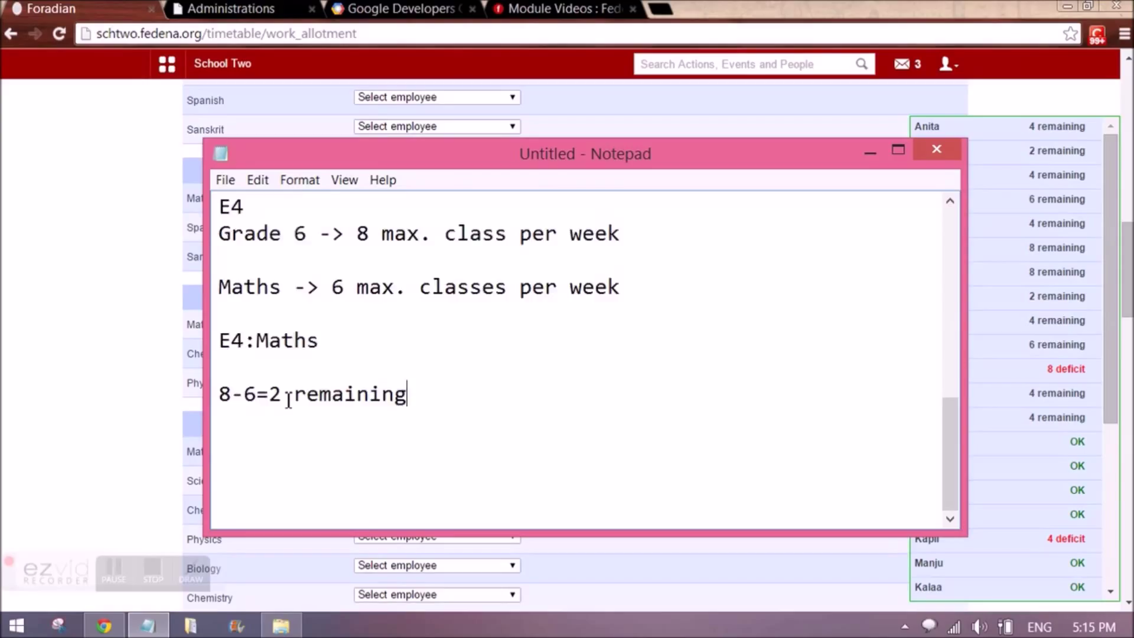
Review the notes and bring Fedena's work allotment page back in front.
{"action": "scroll", "coordinate": [295, 399], "scroll_direction": "up", "scroll_amount": 2}
{"action": "scroll", "coordinate": [459, 347], "scroll_direction": "down", "scroll_amount": 2}
{"action": "scroll", "coordinate": [459, 347], "scroll_direction": "up", "scroll_amount": 3}
{"action": "scroll", "coordinate": [459, 347], "scroll_direction": "down", "scroll_amount": 2}
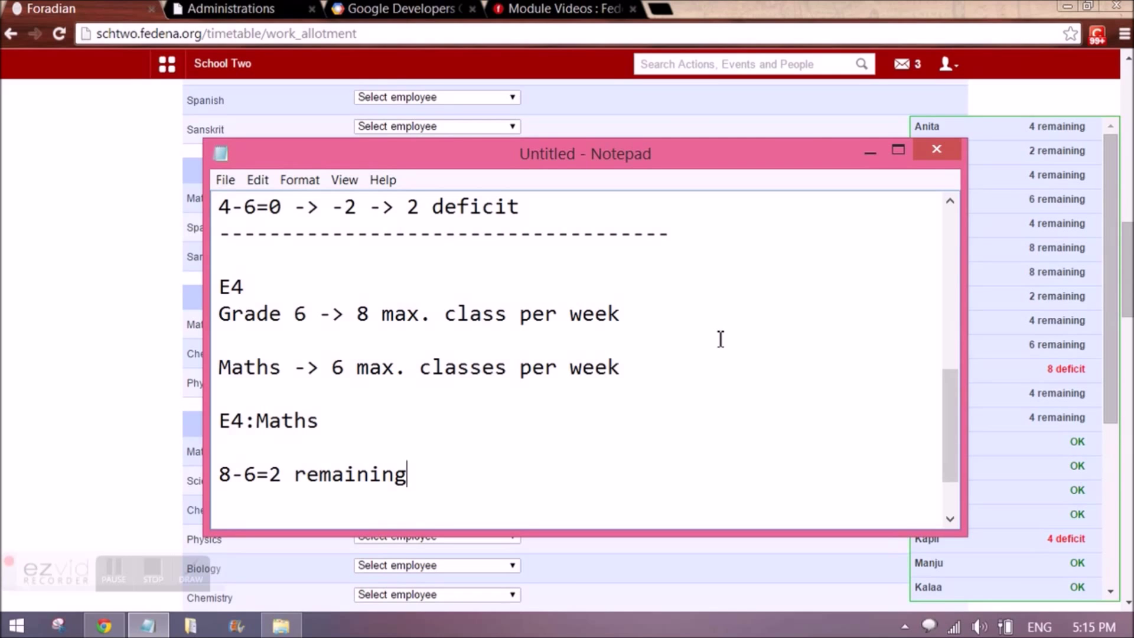
{"action": "left_click", "coordinate": [94, 370]}
{"action": "scroll", "coordinate": [95, 370], "scroll_direction": "up", "scroll_amount": 15}
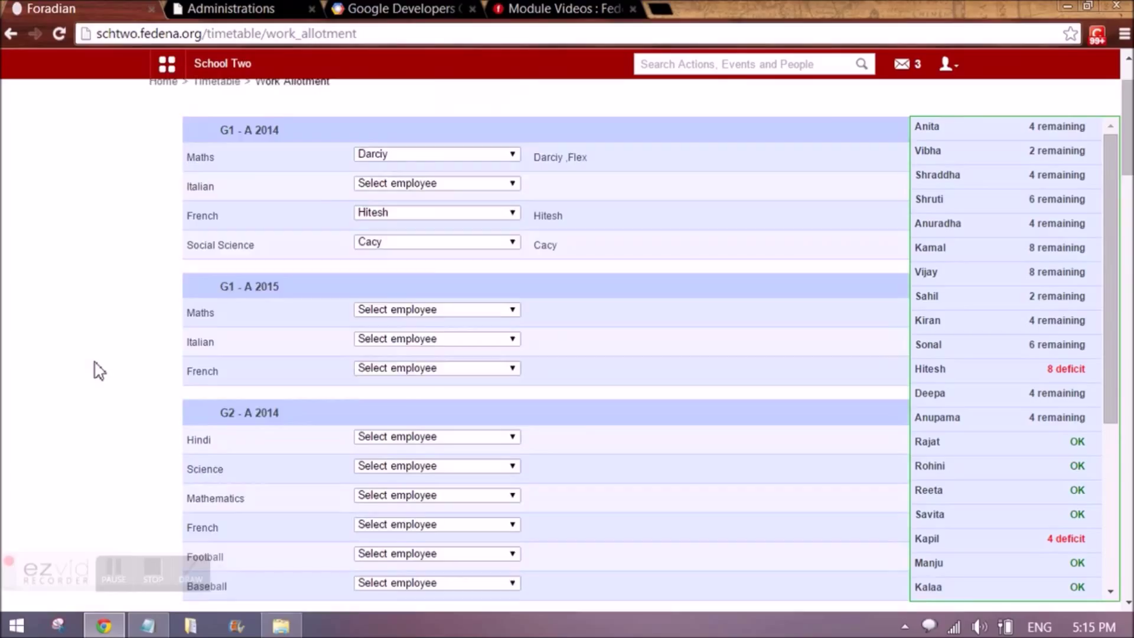
{"action": "scroll", "coordinate": [100, 366], "scroll_direction": "up", "scroll_amount": 2}
Open Class Room Allocation from Timetable and look over the buildings list and Add Building form.
{"action": "left_click", "coordinate": [229, 163]}
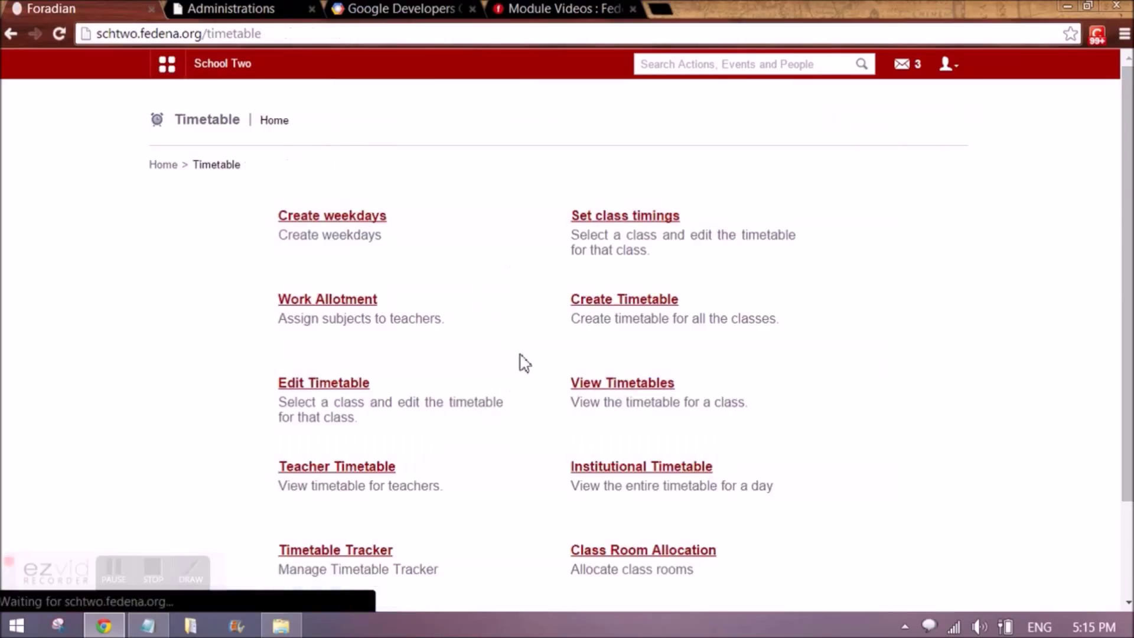
{"action": "scroll", "coordinate": [524, 362], "scroll_direction": "down", "scroll_amount": 2}
{"action": "left_click", "coordinate": [610, 444]}
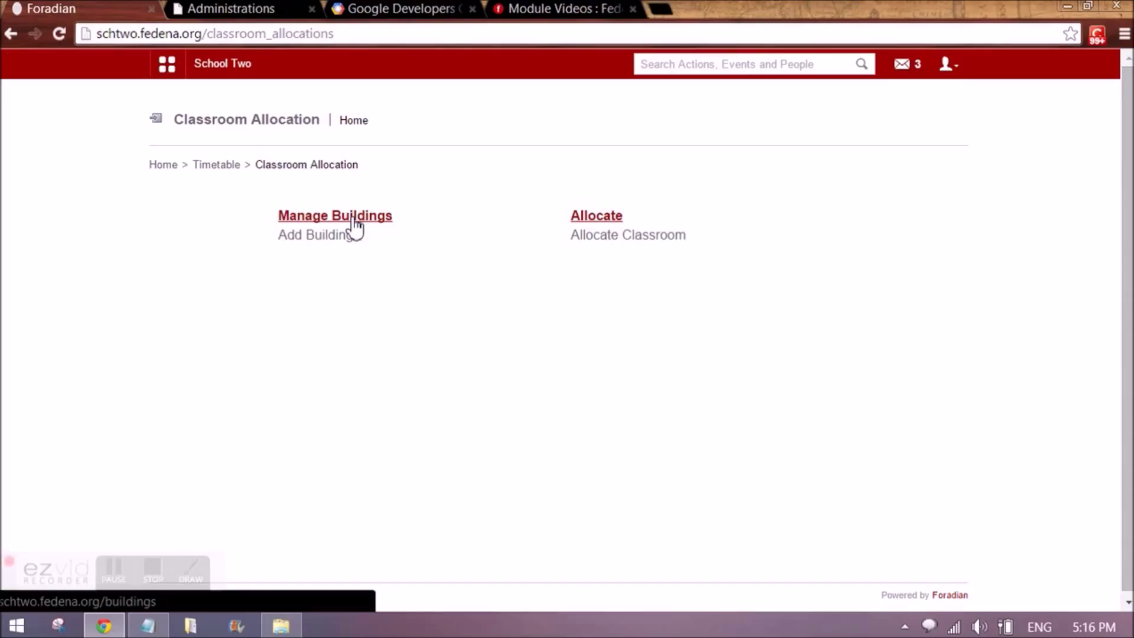
{"action": "left_click", "coordinate": [355, 220]}
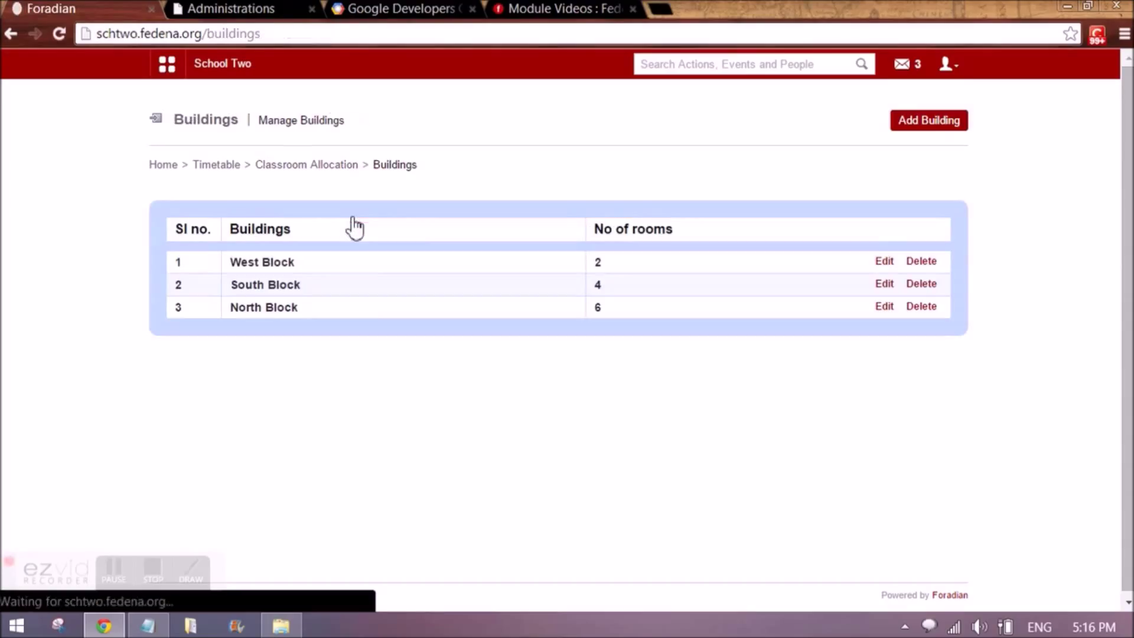
{"action": "left_click", "coordinate": [925, 125]}
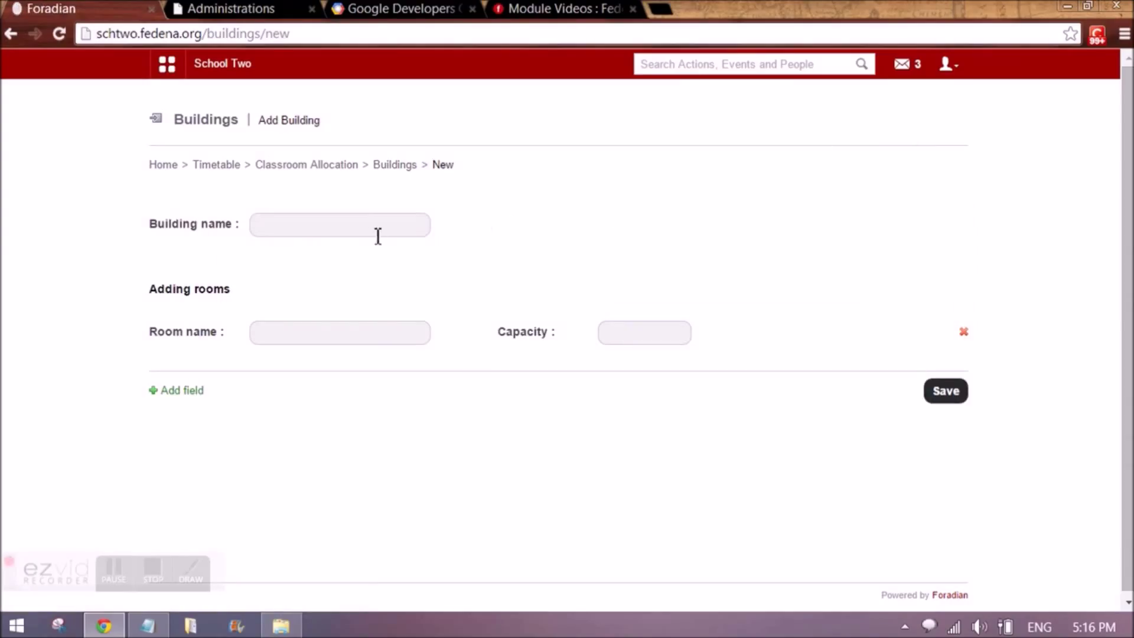
{"action": "left_click", "coordinate": [370, 229]}
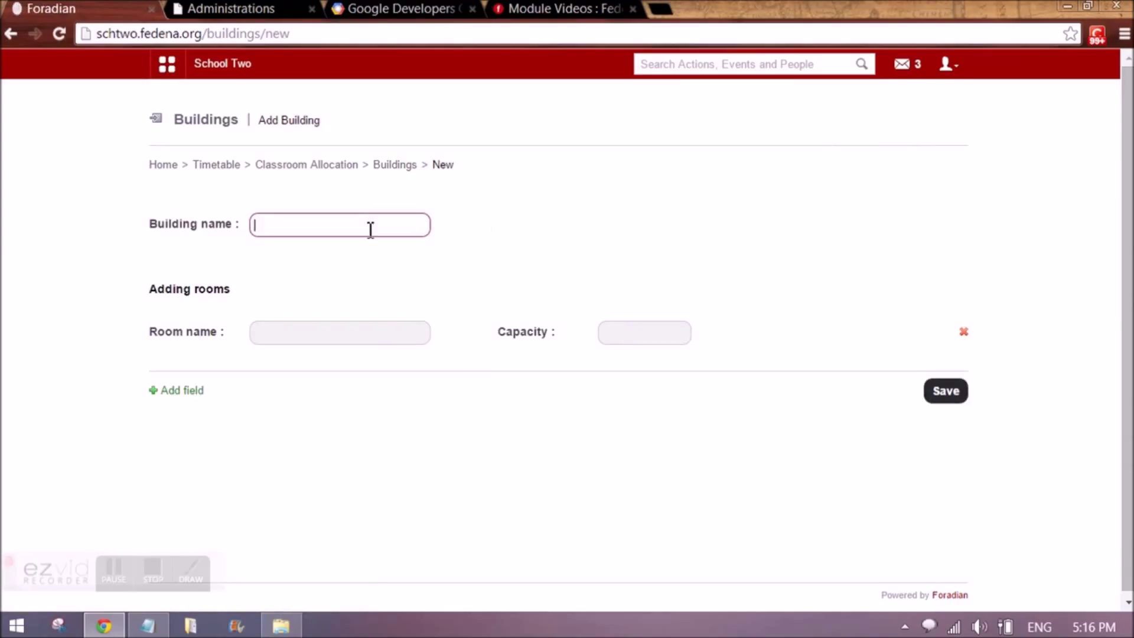
{"action": "left_click", "coordinate": [387, 166]}
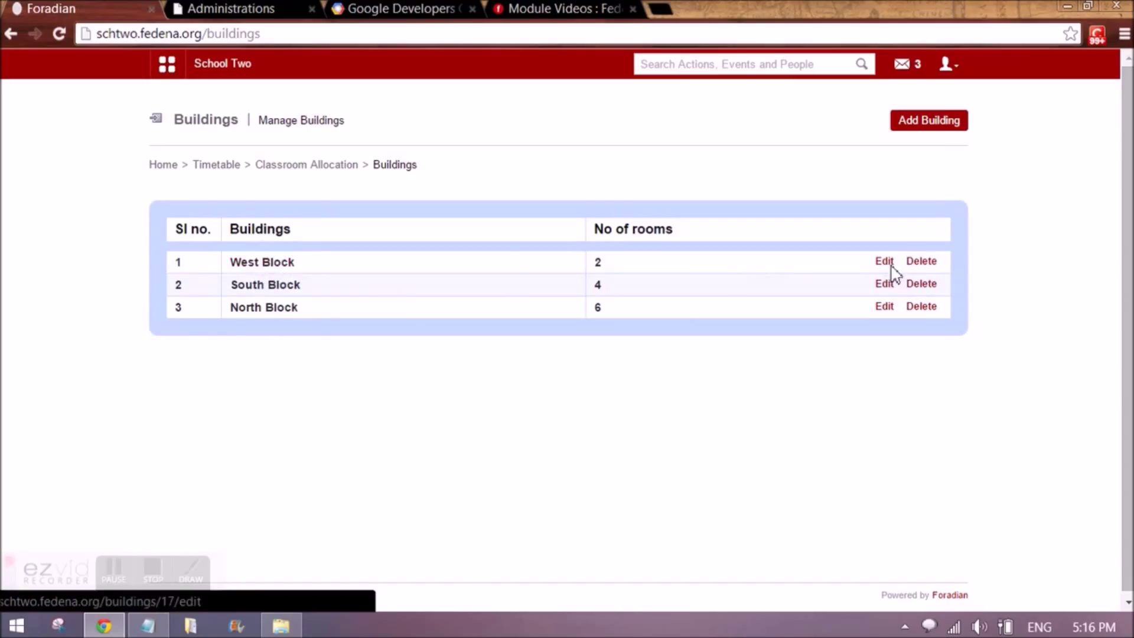
Inspect West Block's details and its room W1, then return to the buildings list.
{"action": "left_click", "coordinate": [884, 263]}
{"action": "left_click", "coordinate": [332, 166]}
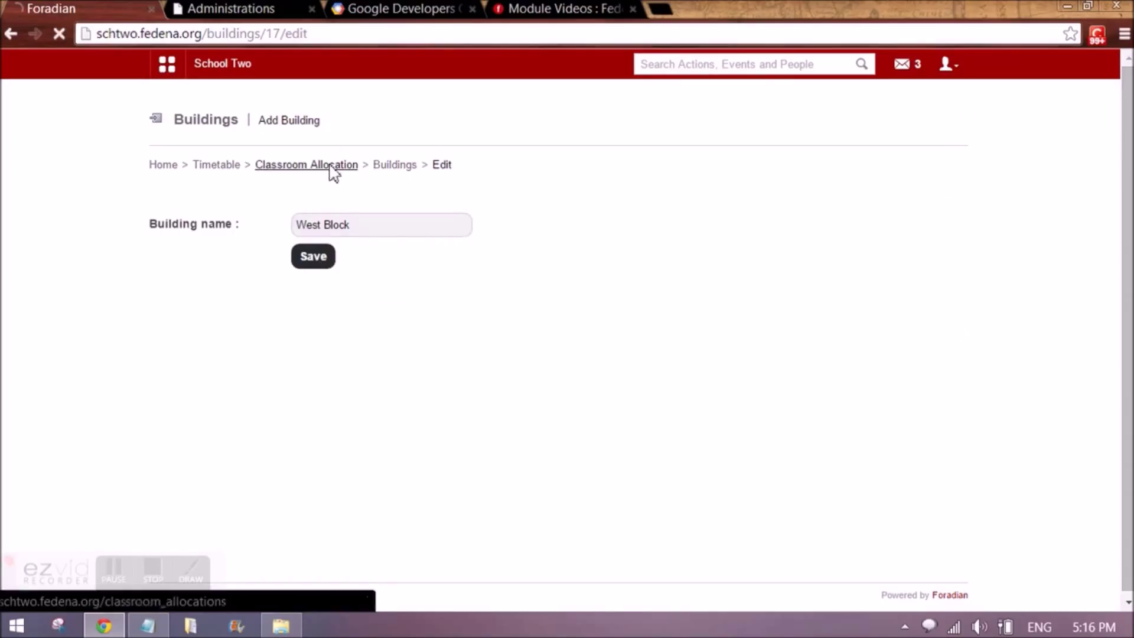
{"action": "left_click", "coordinate": [329, 219]}
{"action": "left_click", "coordinate": [263, 267]}
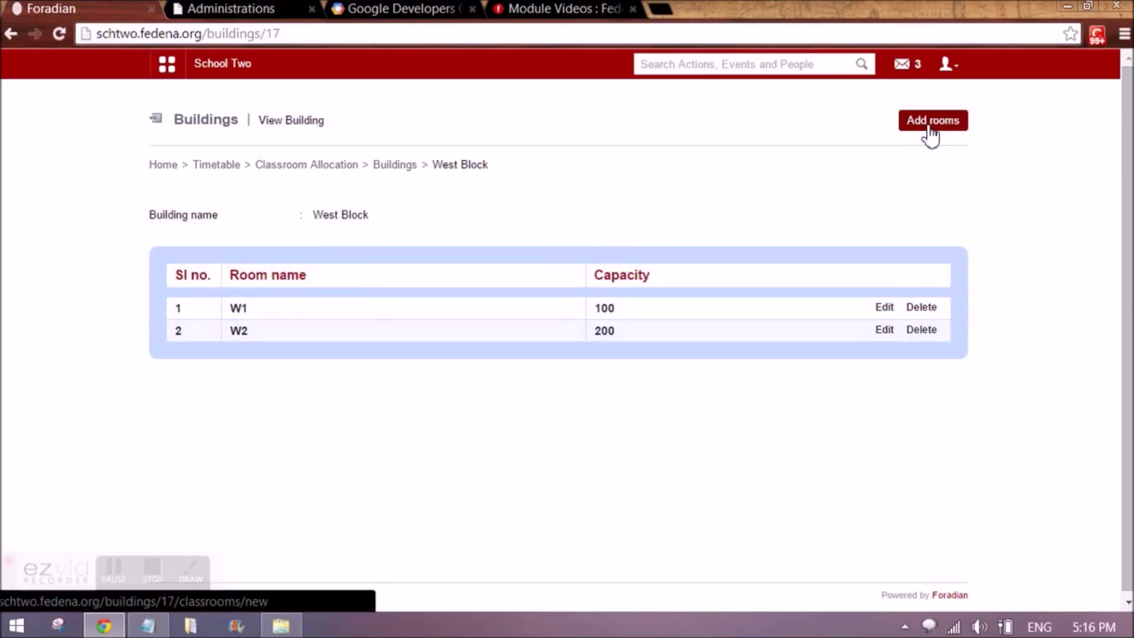
{"action": "left_click", "coordinate": [884, 308]}
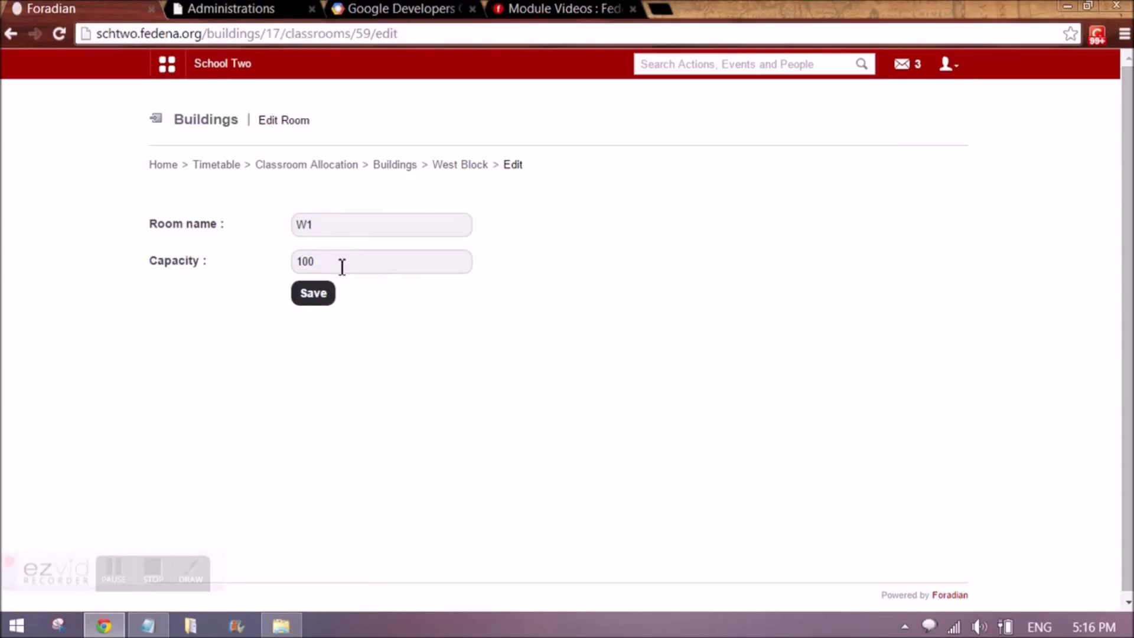
{"action": "left_click", "coordinate": [457, 167]}
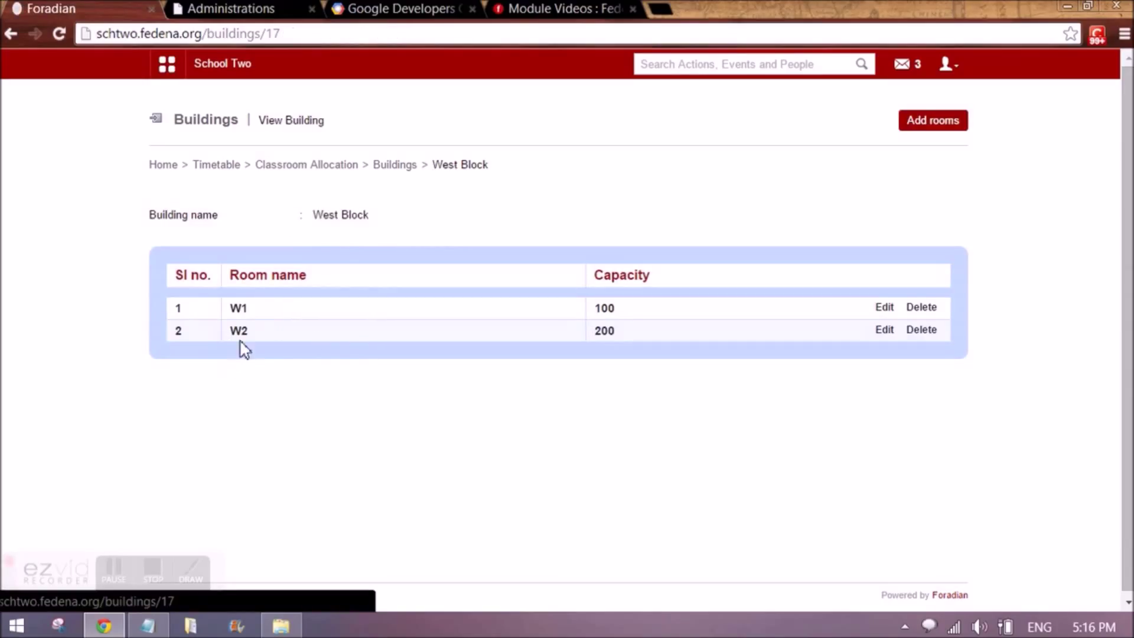
{"action": "left_click", "coordinate": [397, 168]}
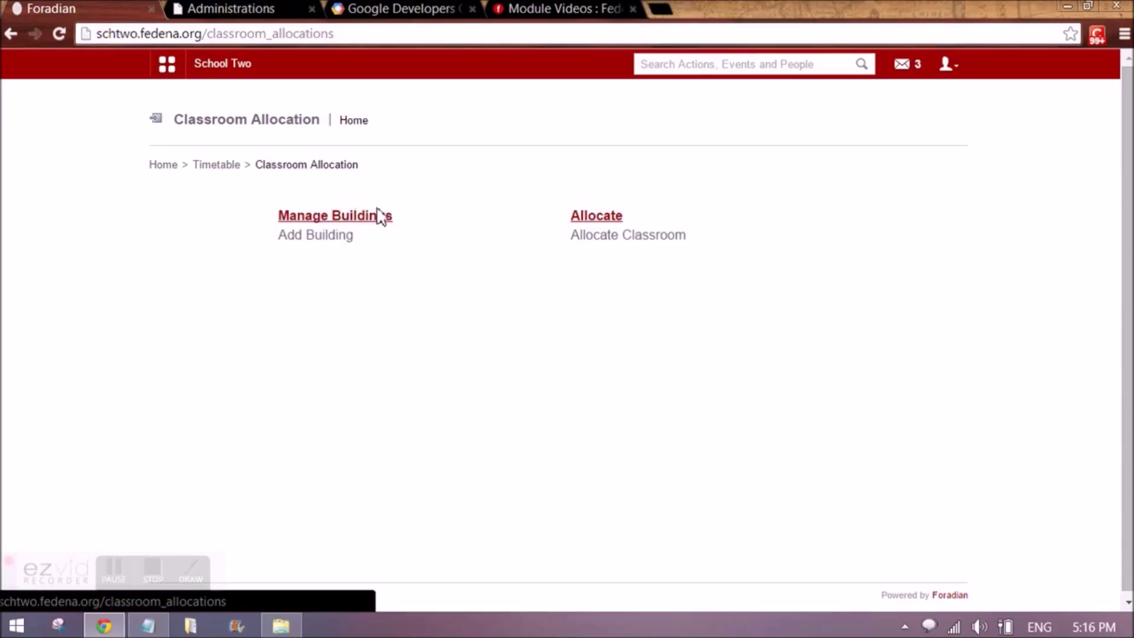
Open the new allocation form, then note in Notepad that weekly allocation repeats for the full timetable.
{"action": "left_click", "coordinate": [597, 223]}
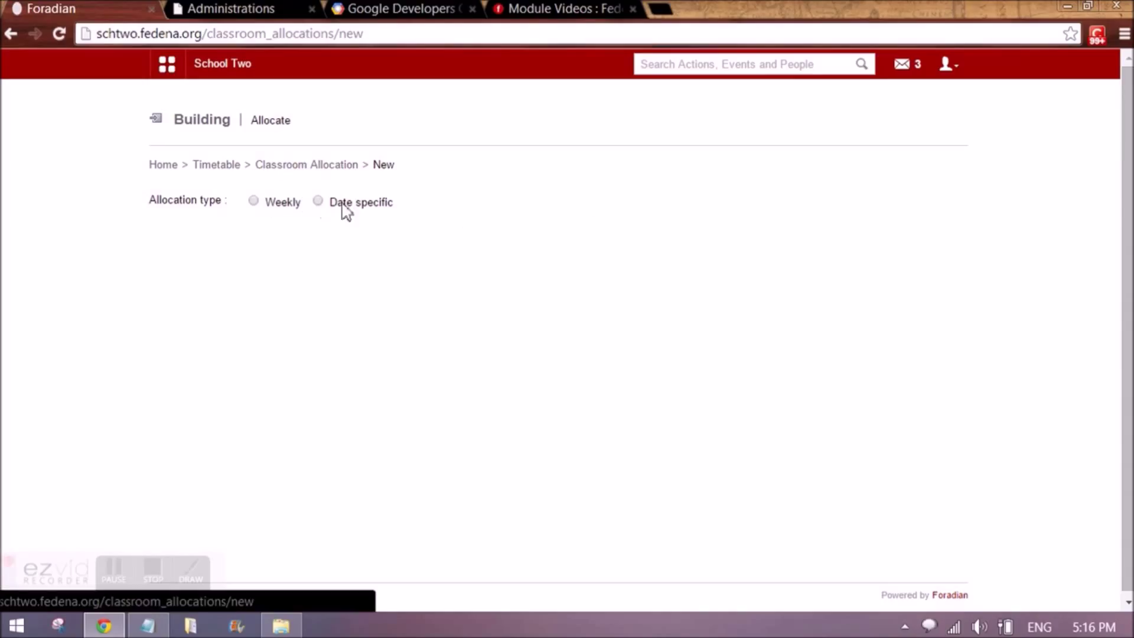
{"action": "left_click", "coordinate": [147, 624]}
{"action": "key", "text": "Return"}
{"action": "key", "text": "Return"}
{"action": "key", "text": "Return"}
{"action": "key", "text": "Return"}
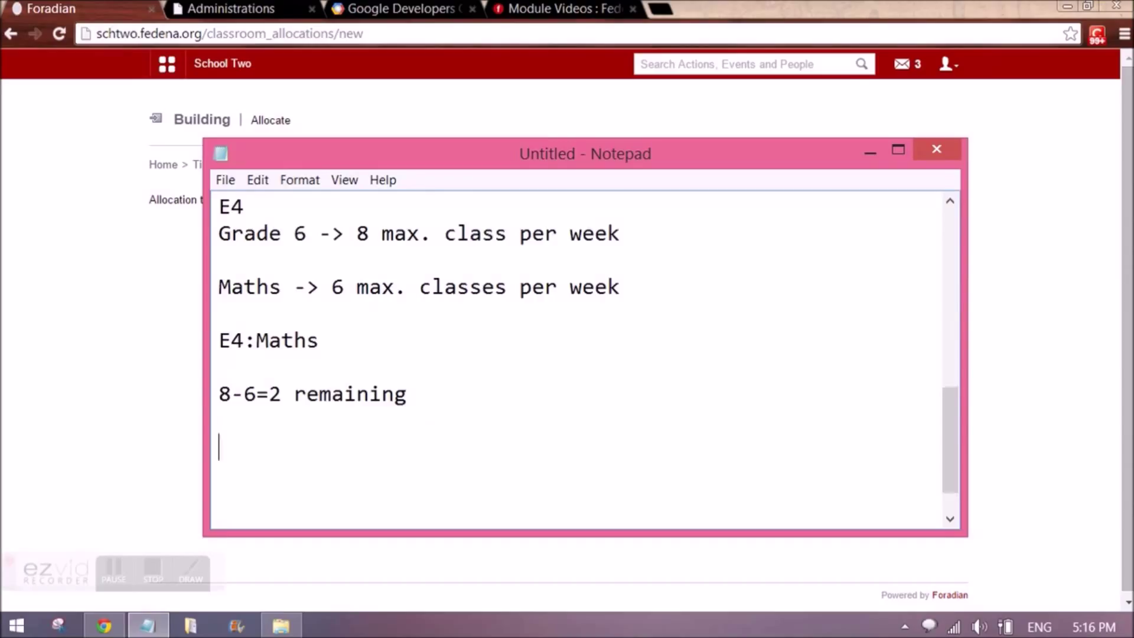
{"action": "scroll", "coordinate": [382, 435], "scroll_direction": "down", "scroll_amount": 2}
{"action": "type", "text": "we"}
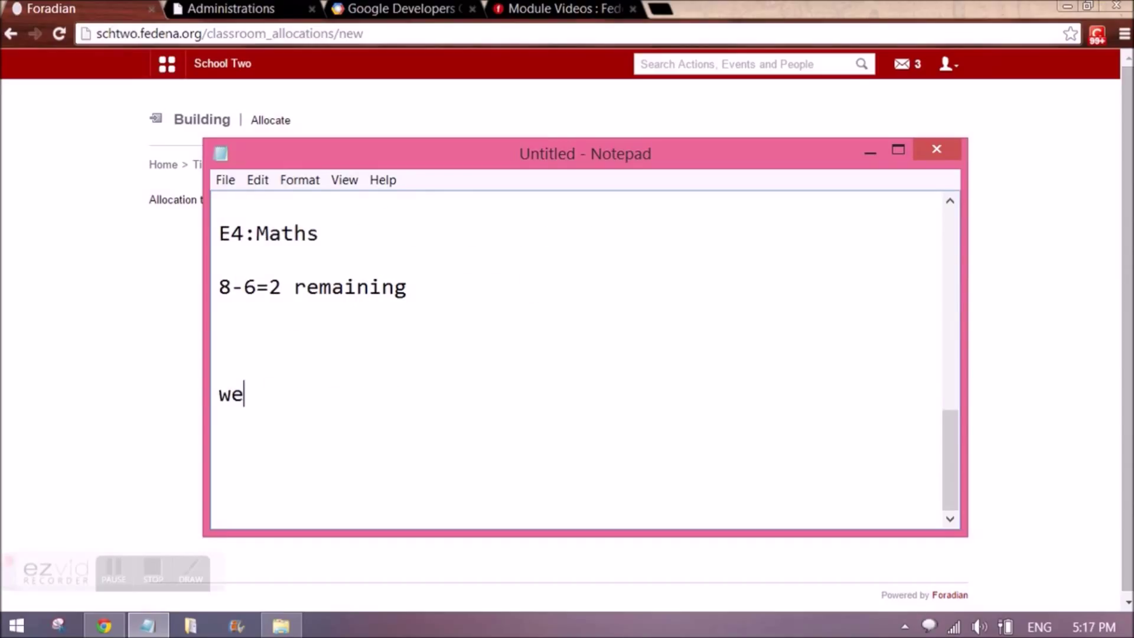
{"action": "type", "text": "ekly"}
{"action": "key", "text": "Return"}
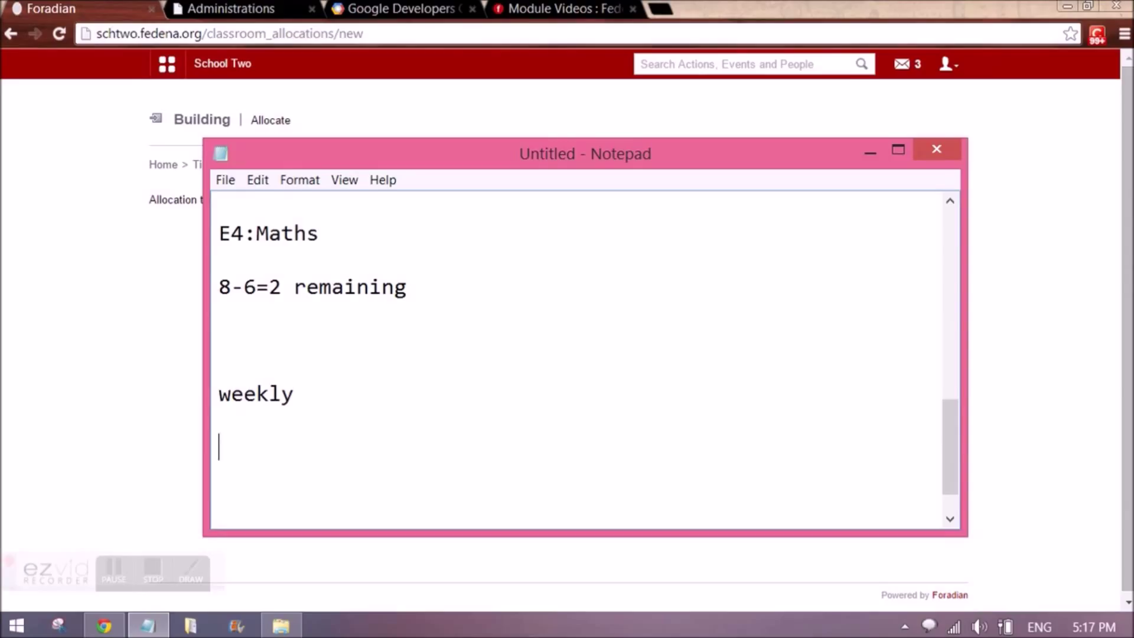
{"action": "type", "text": "repeat "}
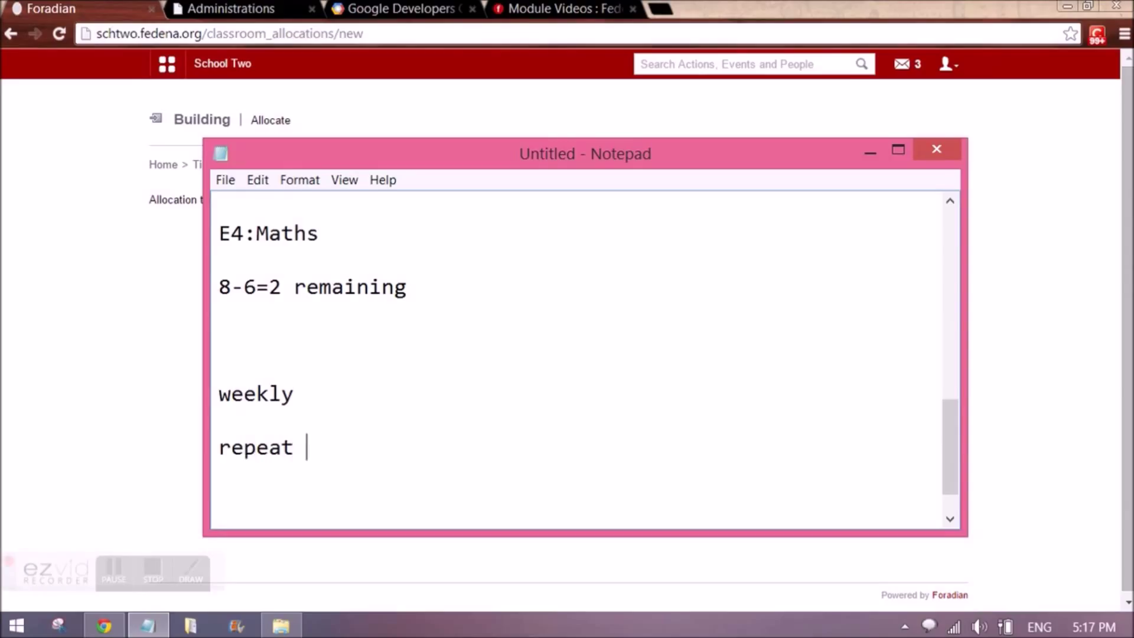
{"action": "type", "text": "for the ful"}
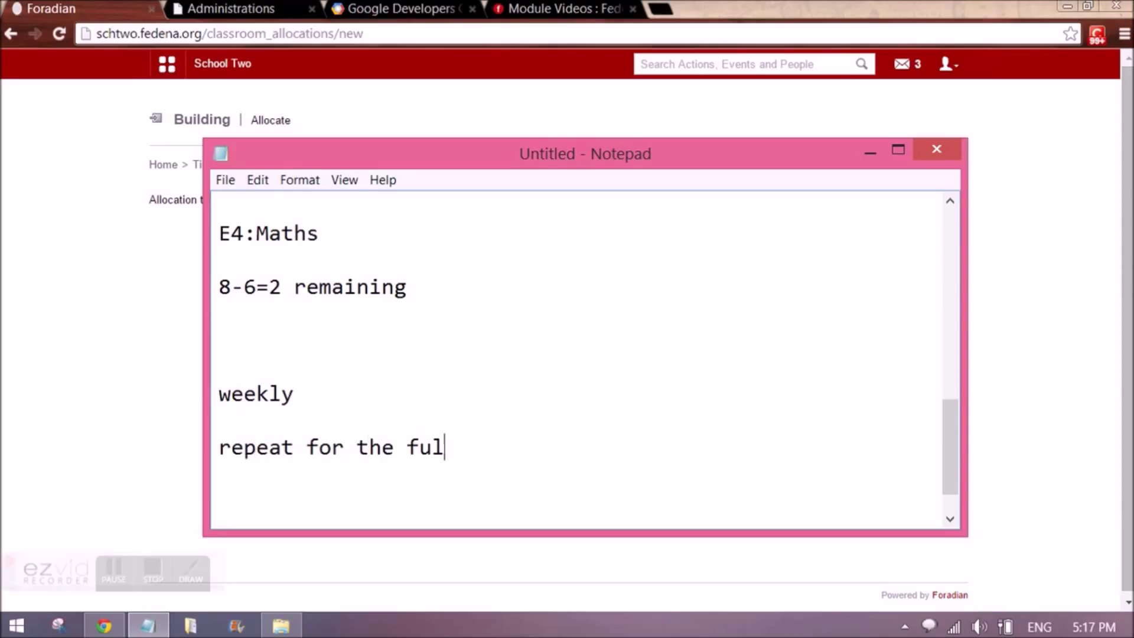
{"action": "type", "text": "l duration of "}
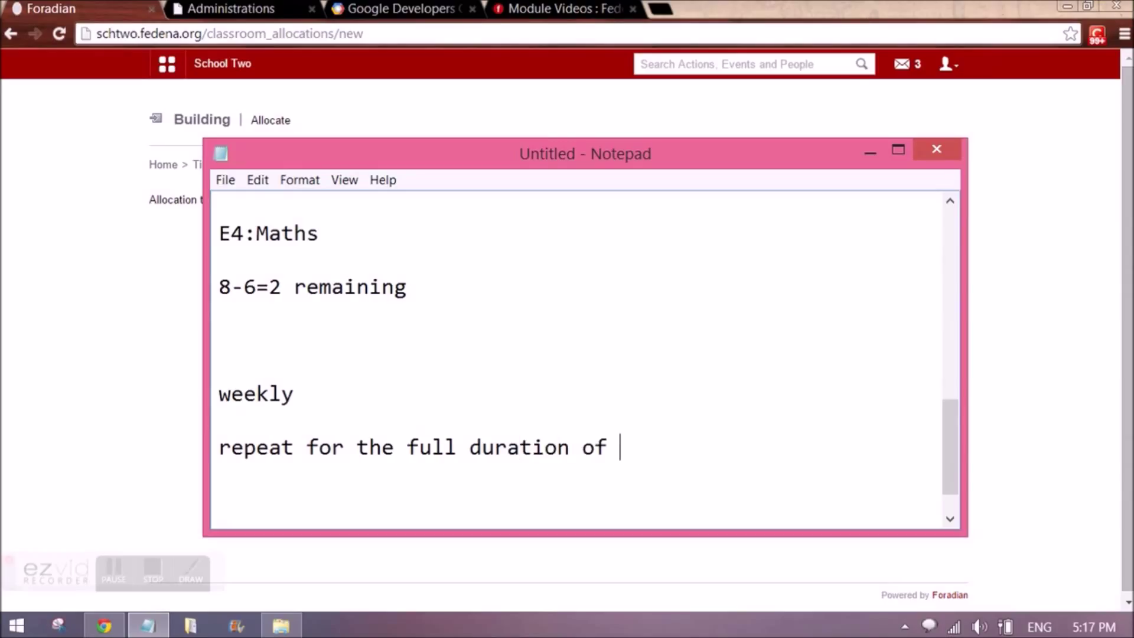
{"action": "type", "text": "the timetable"}
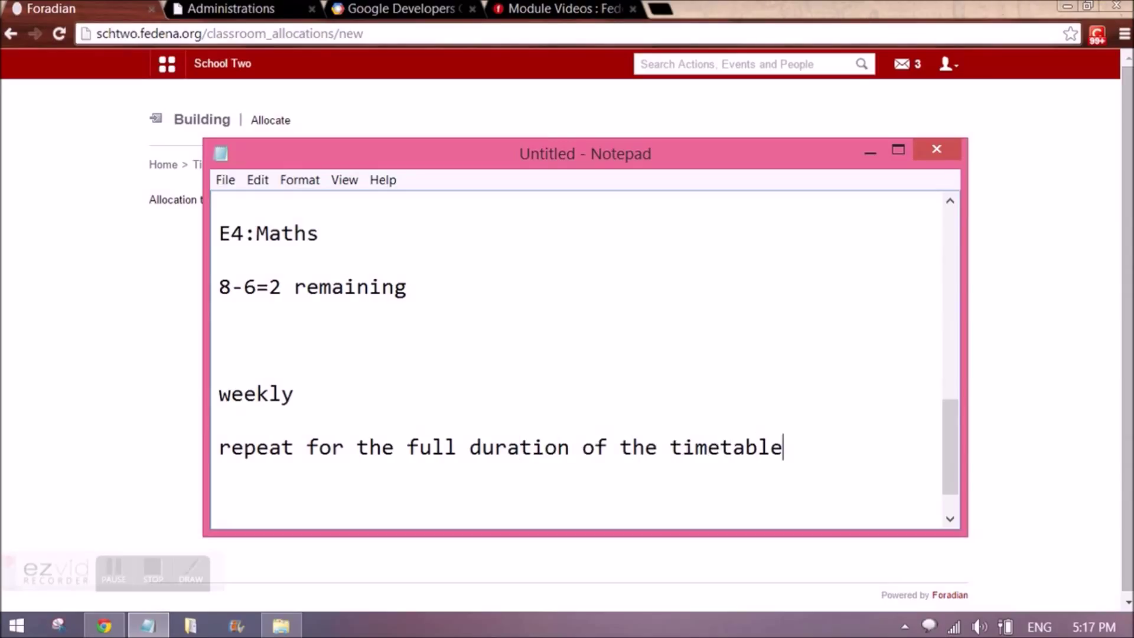
{"action": "type", "text": "set for a week"}
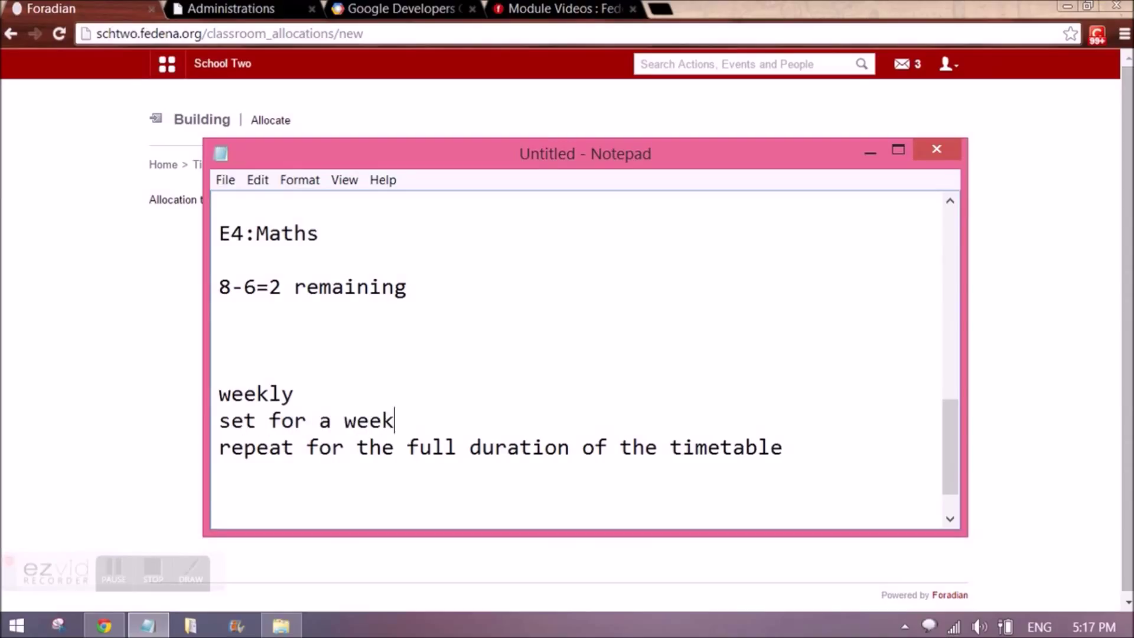
{"action": "type", "text": "-"}
Add the note 'monthly-> date specific', set for a month -> for all dates.
{"action": "key", "text": "Return"}
{"action": "key", "text": "Return"}
{"action": "key", "text": "Return"}
{"action": "key", "text": "Return"}
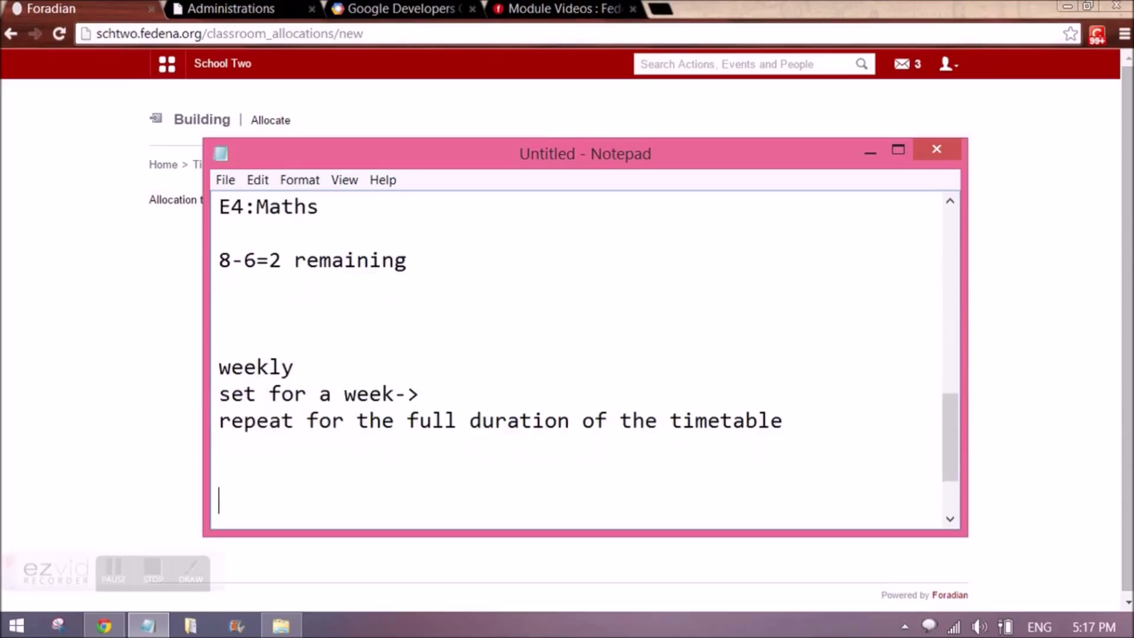
{"action": "type", "text": "mont"}
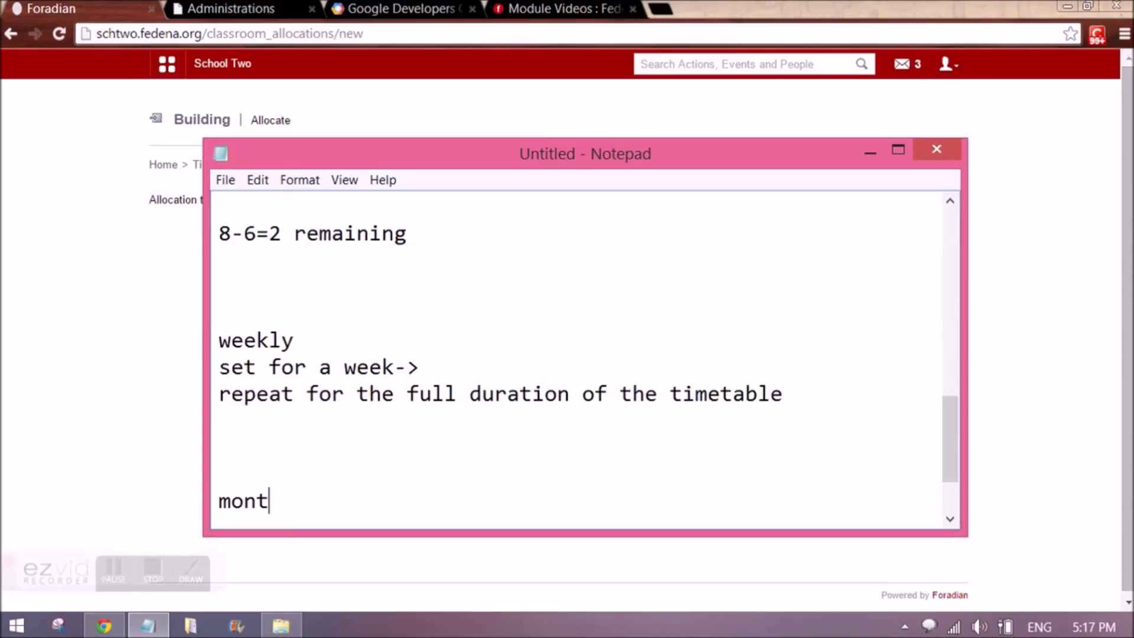
{"action": "type", "text": "hly-> date specifi"}
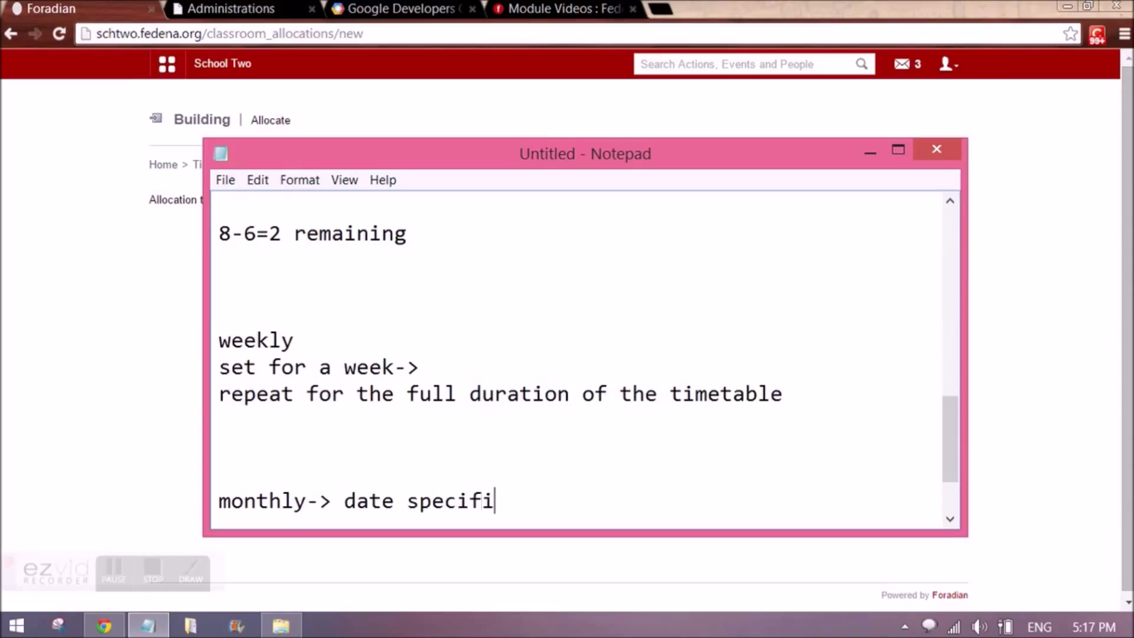
{"action": "key", "text": "Return"}
{"action": "key", "text": "BackSpace"}
{"action": "type", "text": "c"}
{"action": "key", "text": "Return"}
{"action": "type", "text": "set for a mont"}
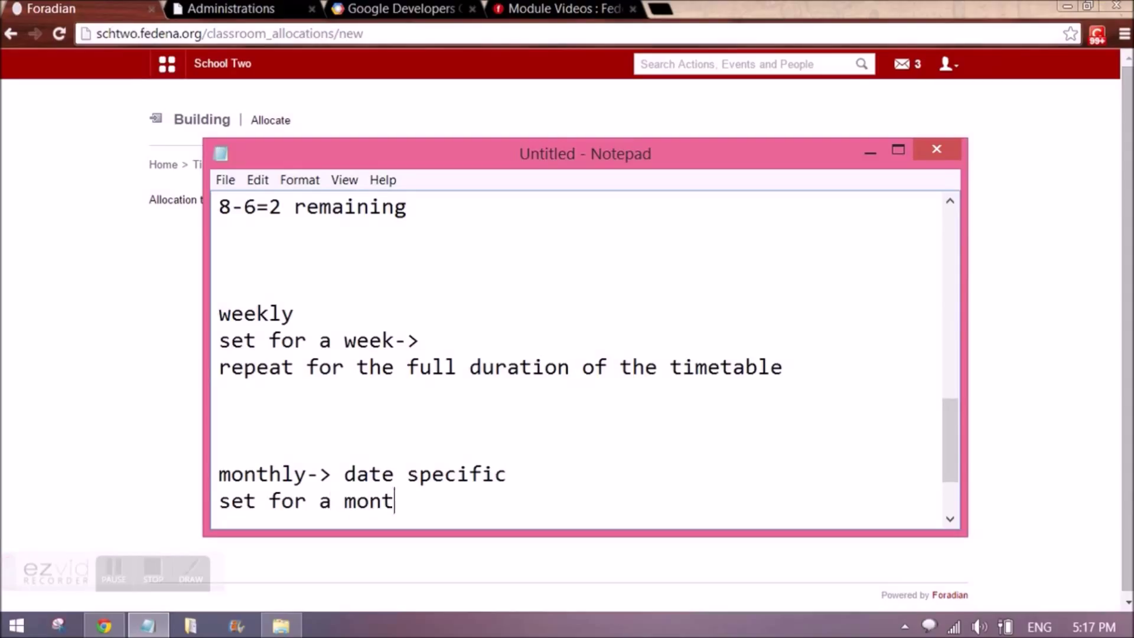
{"action": "type", "text": "h -> for all"}
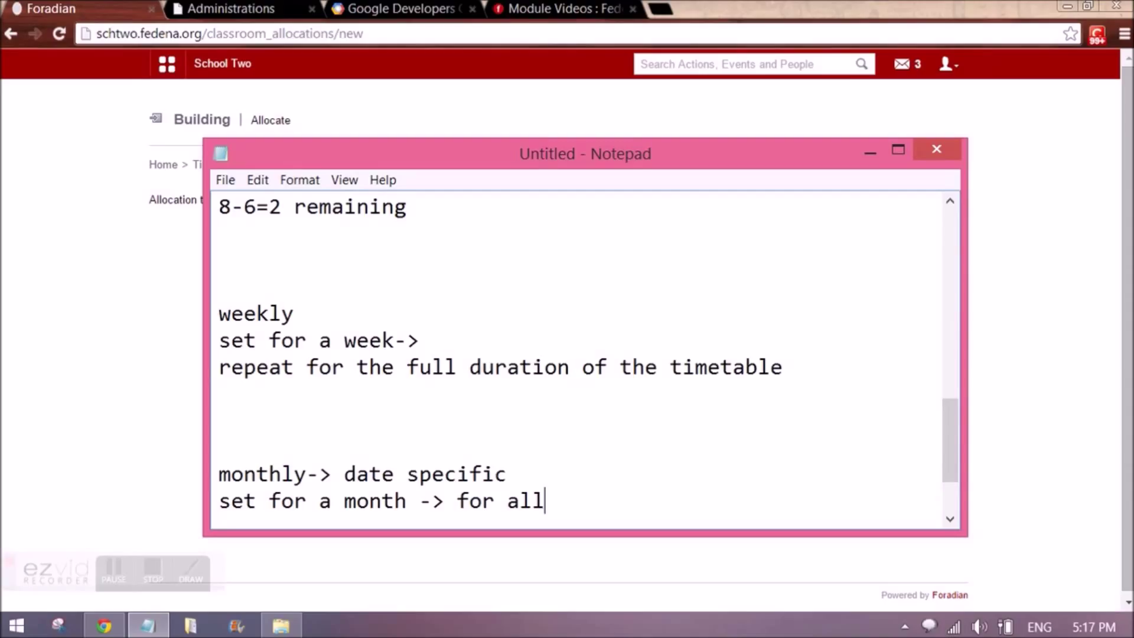
{"action": "type", "text": " date"}
{"action": "type", "text": "s"}
{"action": "key", "text": "Return"}
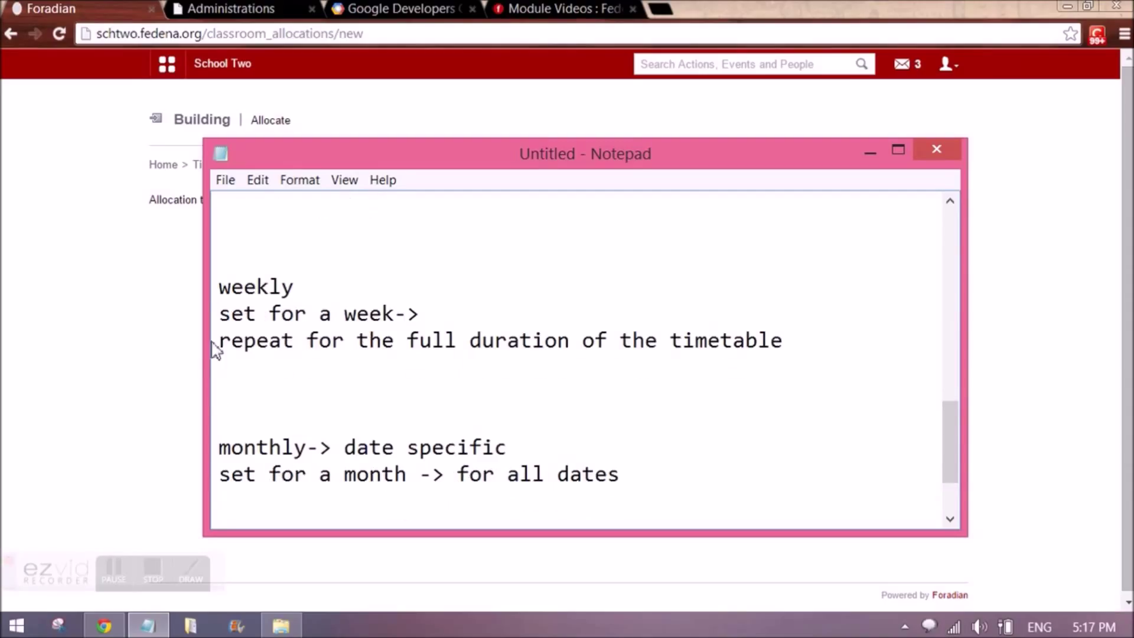
Copy the 'repeat for the full duration' line under the monthly note and return to Fedena.
{"action": "left_click_drag", "start_coordinate": [219, 342], "coordinate": [785, 357]}
{"action": "key", "text": "ctrl+c"}
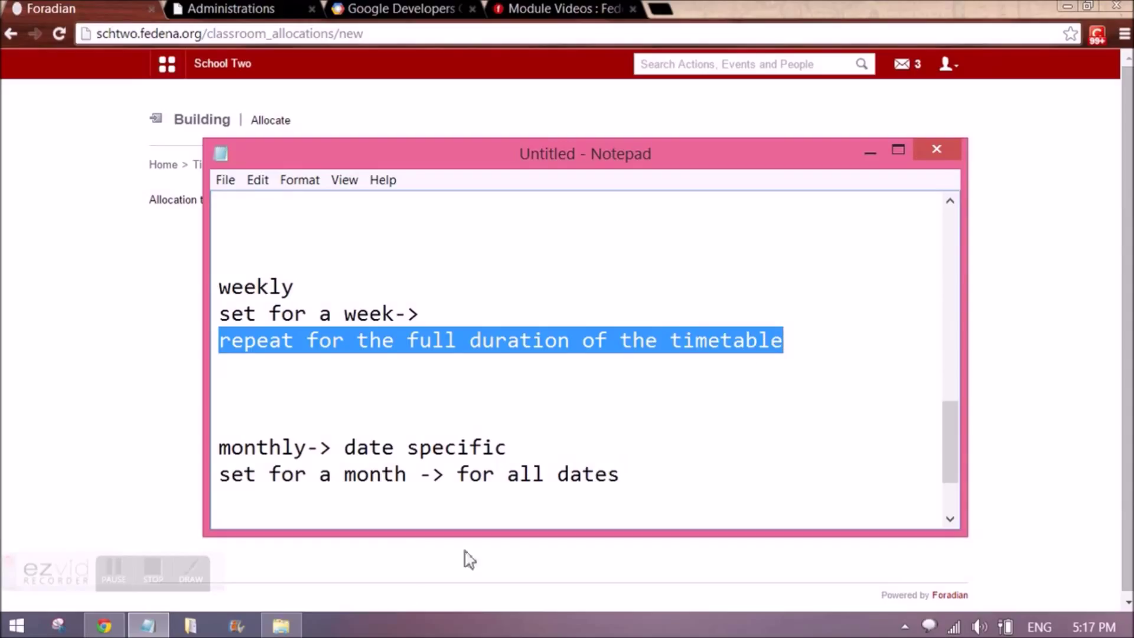
{"action": "left_click", "coordinate": [278, 503]}
{"action": "key", "text": "ctrl+v"}
{"action": "key", "text": "Return"}
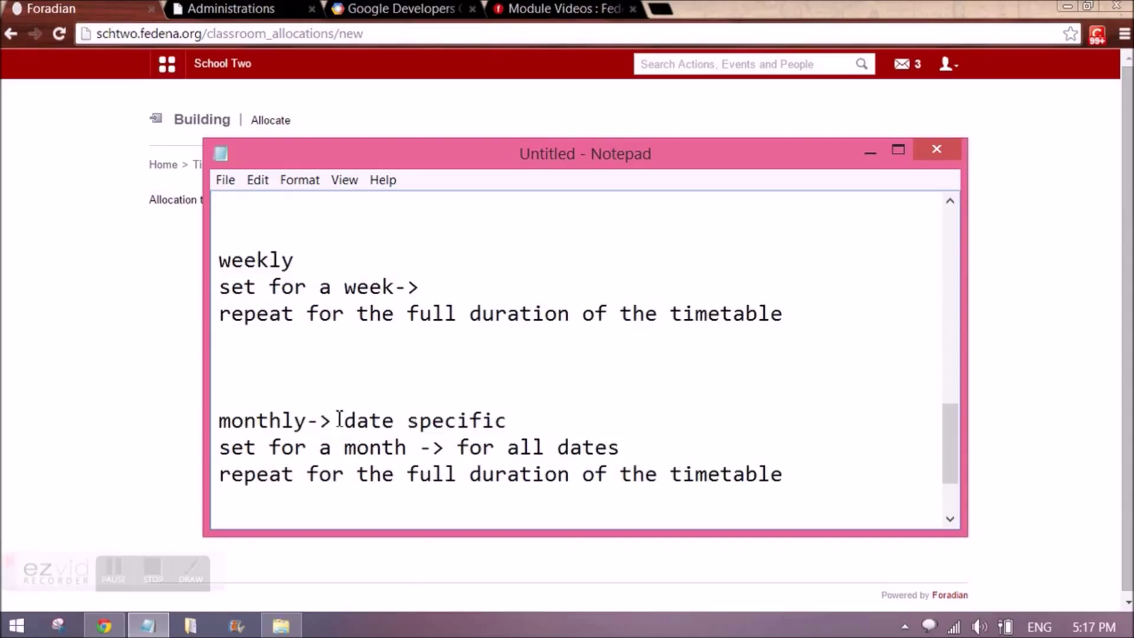
{"action": "left_click", "coordinate": [113, 372]}
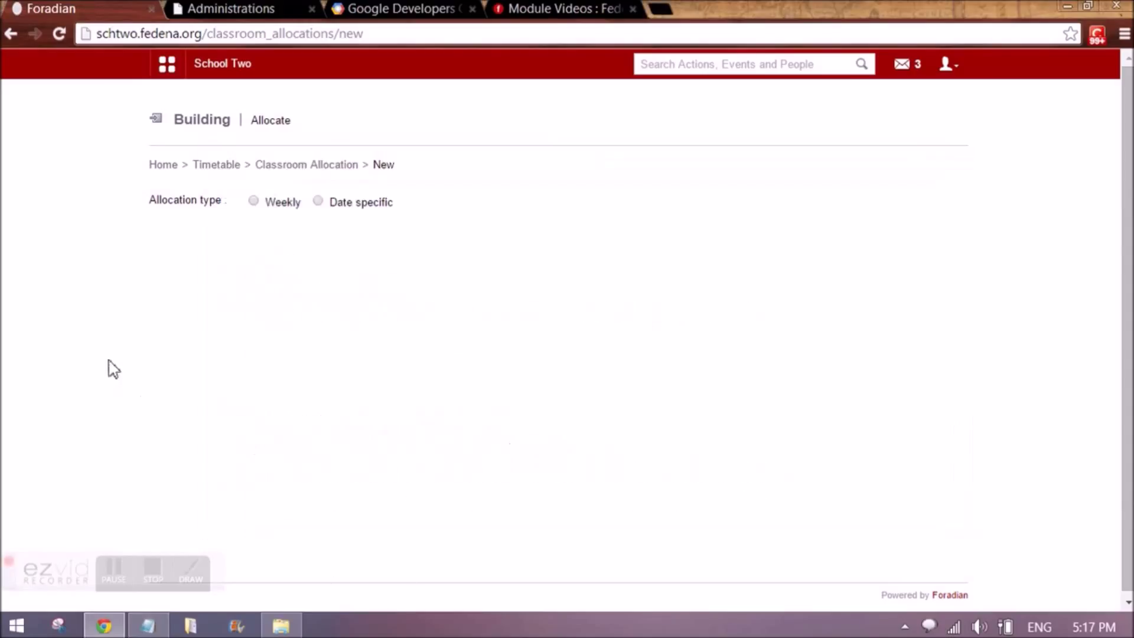
Choose Weekly allocation, select the 14 Dec 2014 - 16 Dec 2014 timetable, and view its grid.
{"action": "left_click", "coordinate": [254, 202]}
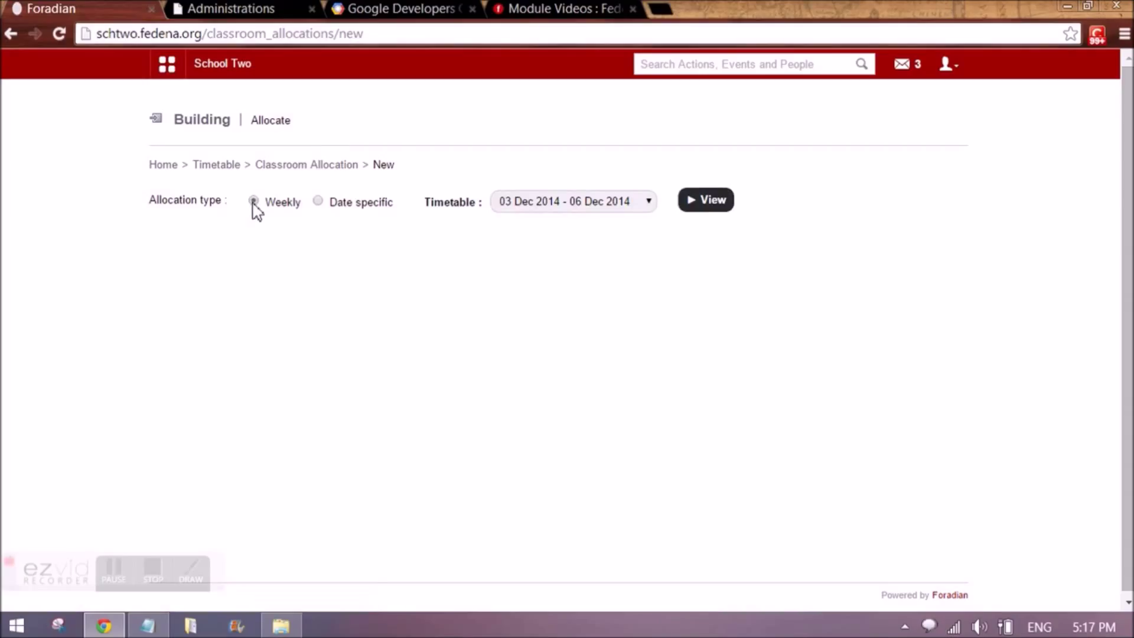
{"action": "left_click", "coordinate": [565, 204]}
{"action": "left_click", "coordinate": [555, 324]}
{"action": "left_click", "coordinate": [703, 207]}
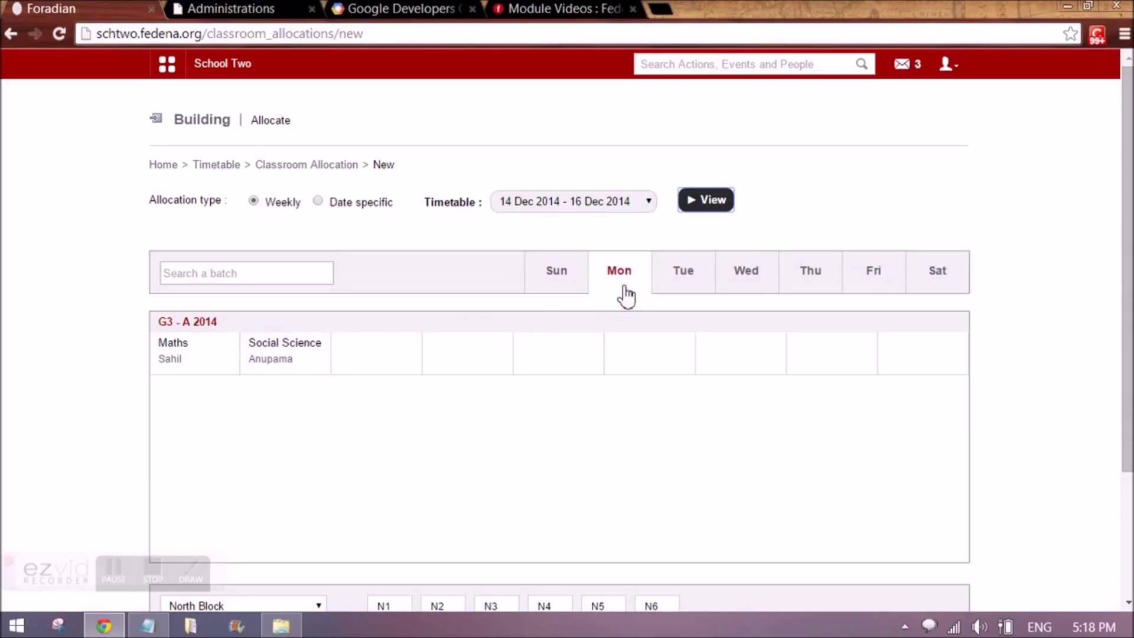
Allocate room N1 to G3 - A 2014's Monday Maths and Social Science periods.
{"action": "scroll", "coordinate": [177, 400], "scroll_direction": "down", "scroll_amount": 2}
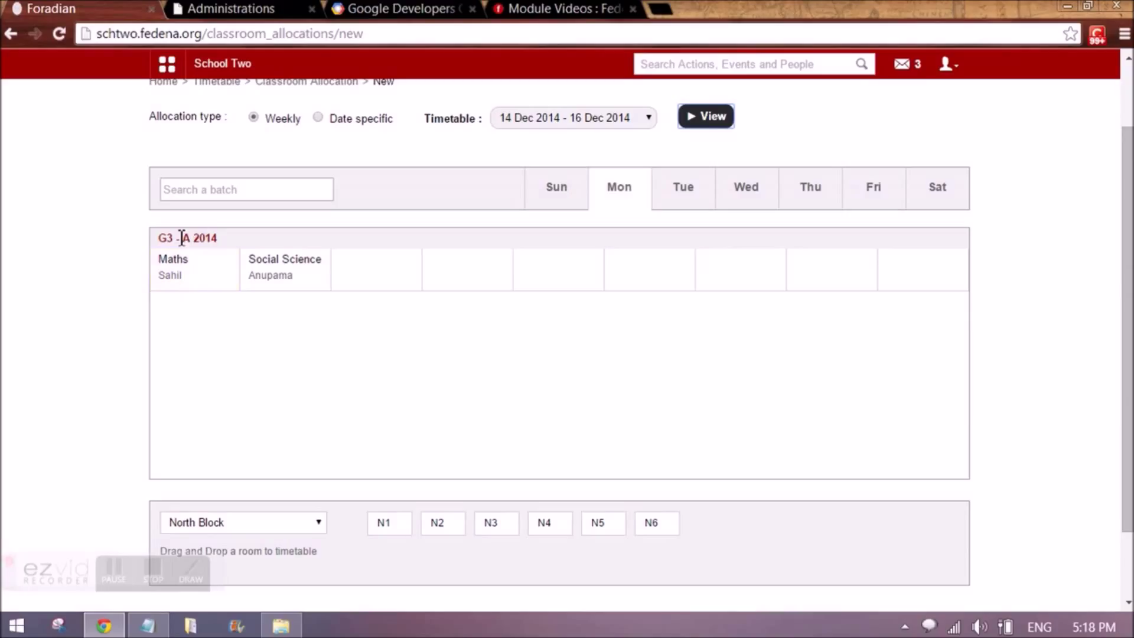
{"action": "left_click_drag", "start_coordinate": [383, 522], "coordinate": [193, 282]}
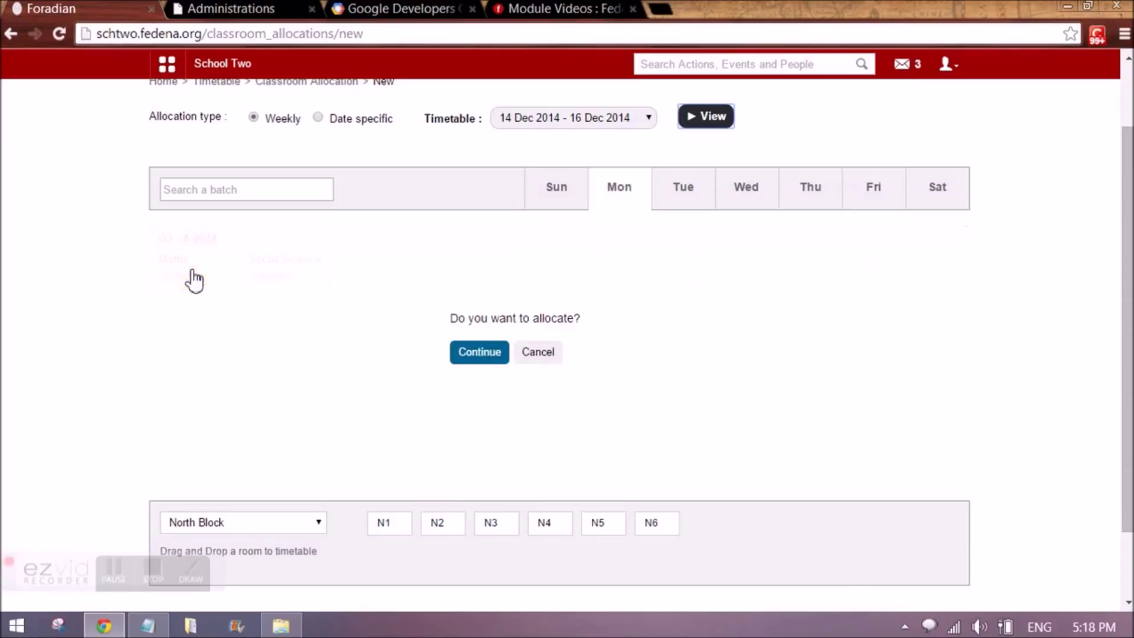
{"action": "left_click", "coordinate": [475, 352]}
{"action": "left_click_drag", "start_coordinate": [392, 526], "coordinate": [284, 278]}
{"action": "left_click", "coordinate": [483, 353]}
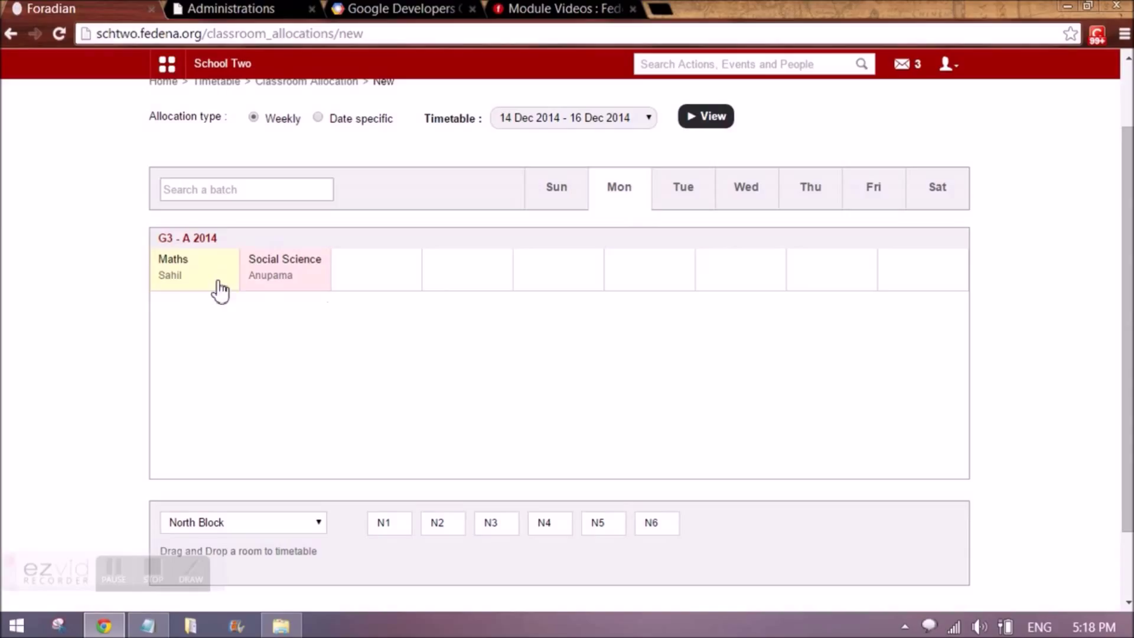
Assign room N2 to Tuesday's Science period, confirm it, and switch to Date specific allocation.
{"action": "mouse_move", "coordinate": [394, 523]}
{"action": "left_mouse_down"}
{"action": "mouse_move", "coordinate": [401, 537]}
{"action": "mouse_move", "coordinate": [384, 516]}
{"action": "mouse_move", "coordinate": [389, 530]}
{"action": "left_mouse_up"}
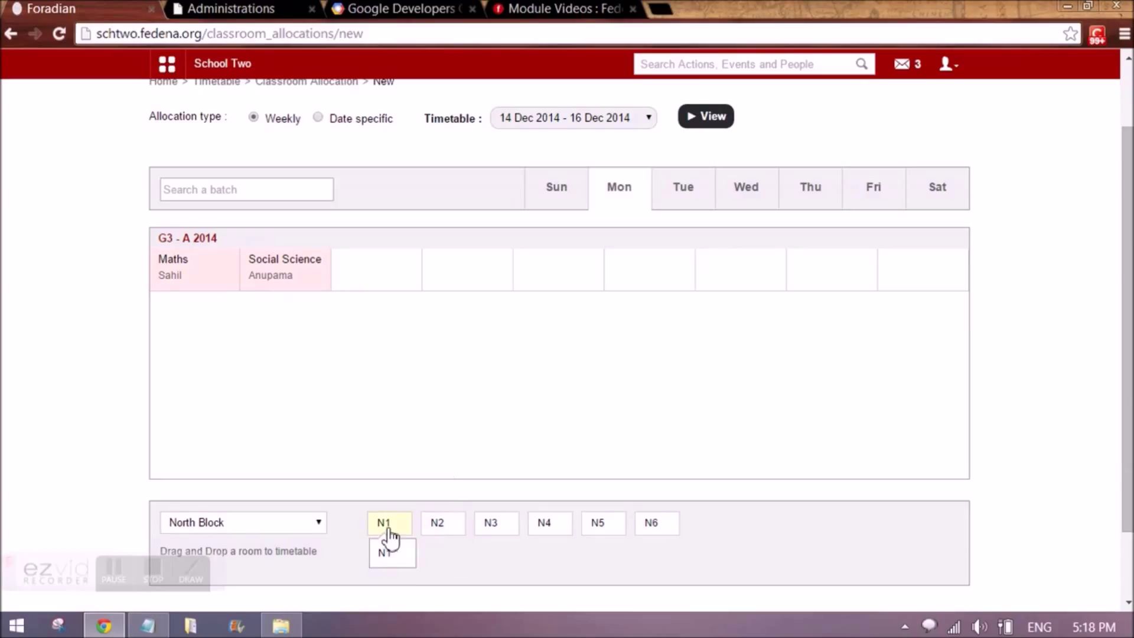
{"action": "left_click_drag", "start_coordinate": [390, 534], "coordinate": [718, 169]}
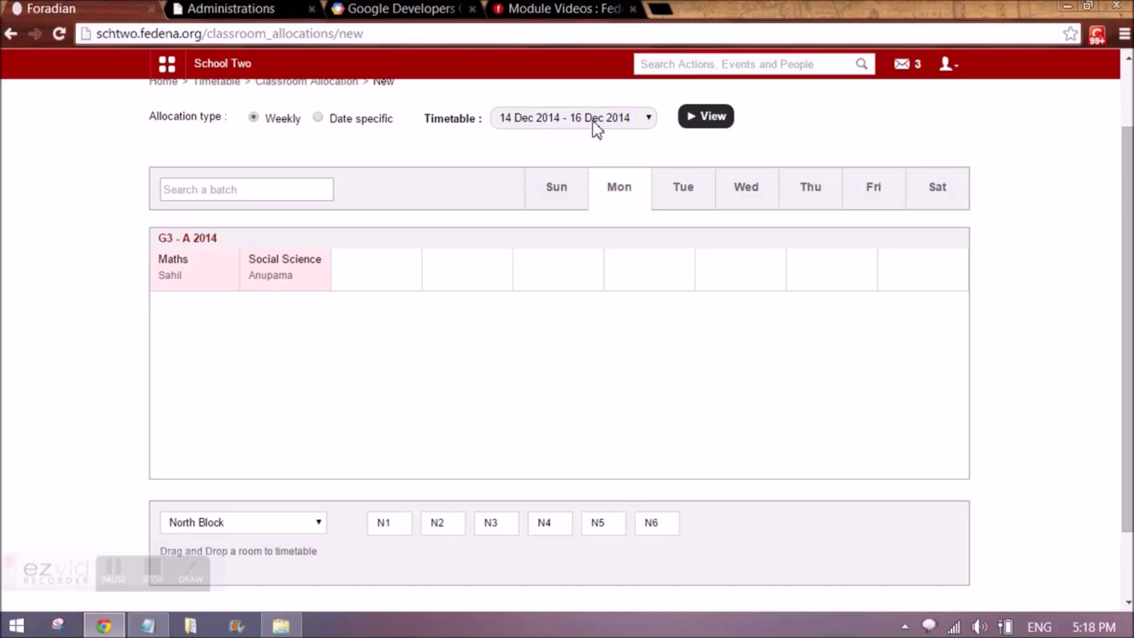
{"action": "left_click", "coordinate": [681, 194]}
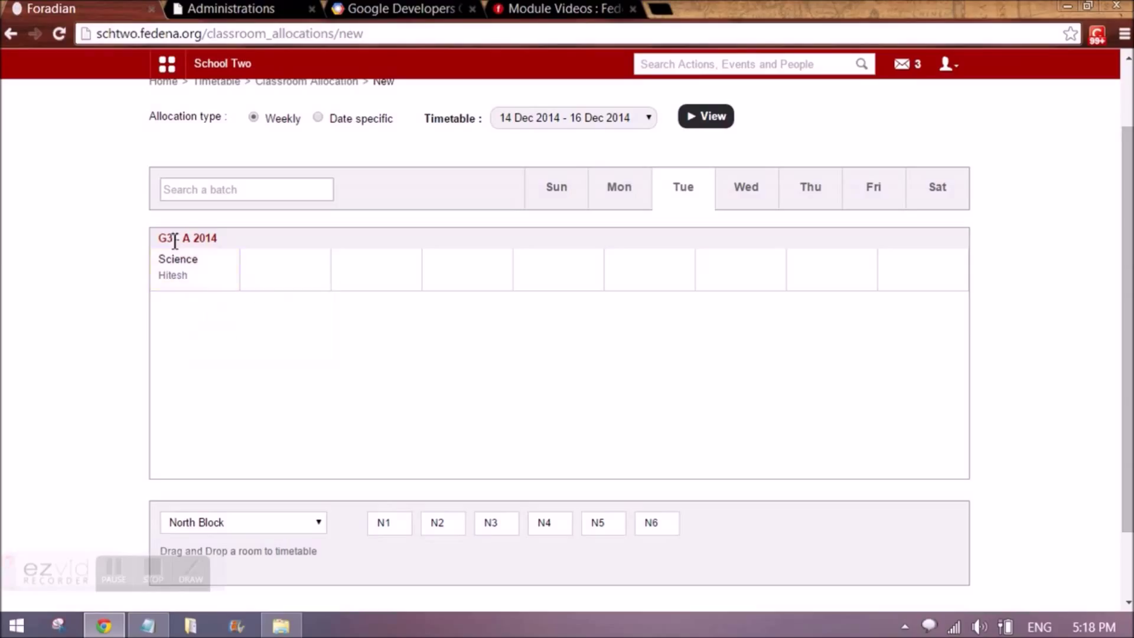
{"action": "left_click_drag", "start_coordinate": [452, 530], "coordinate": [216, 290]}
{"action": "left_click", "coordinate": [734, 196]}
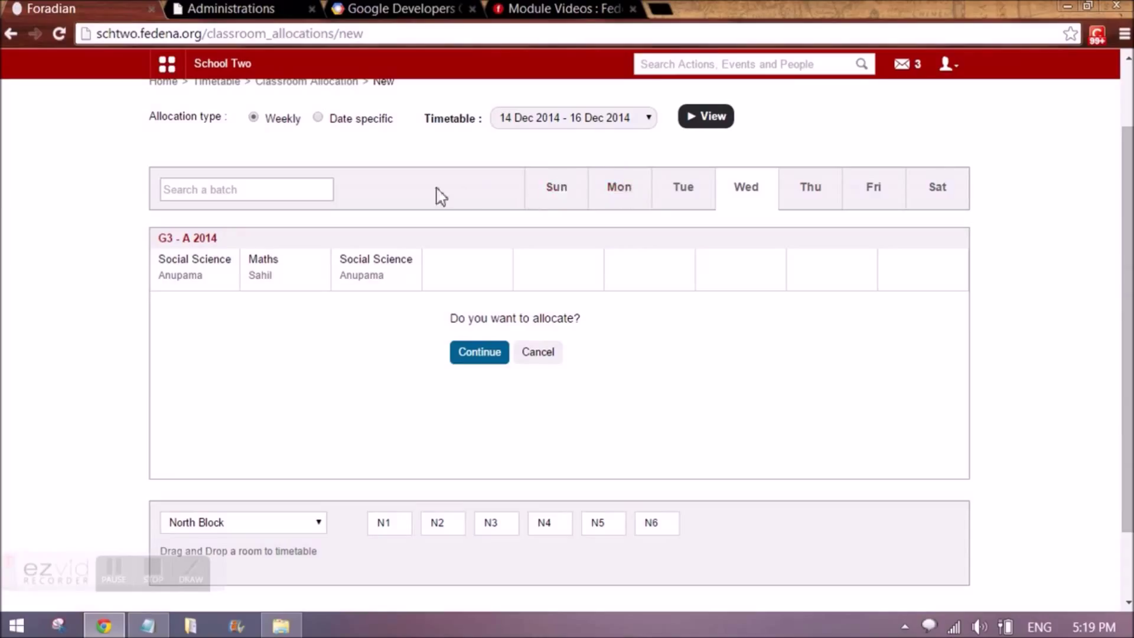
{"action": "left_click", "coordinate": [488, 352]}
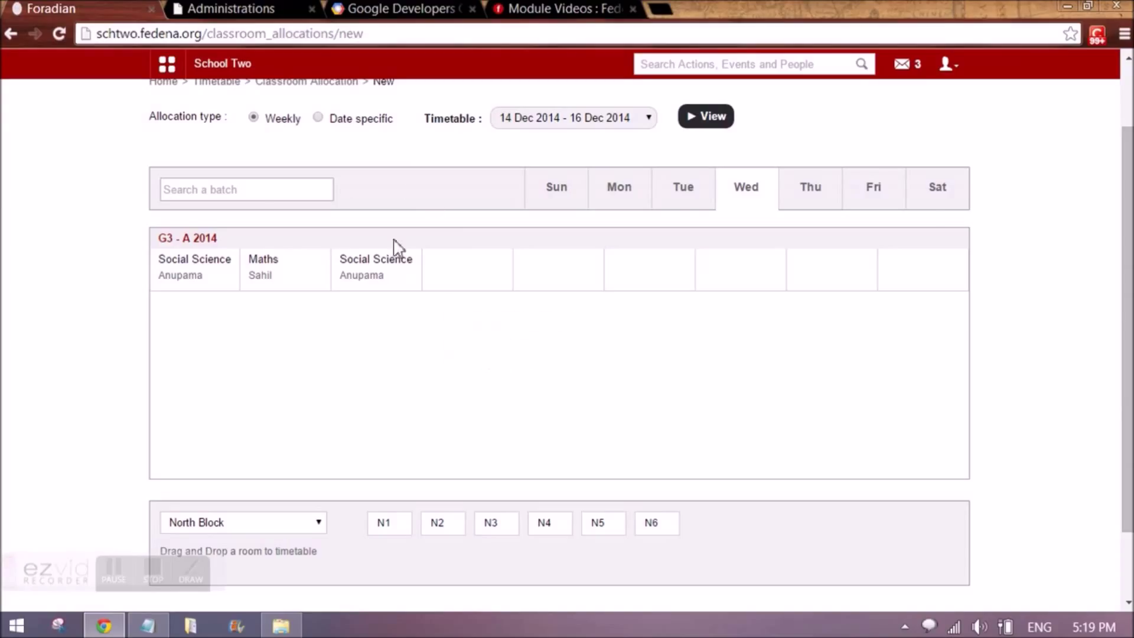
{"action": "left_click", "coordinate": [318, 118]}
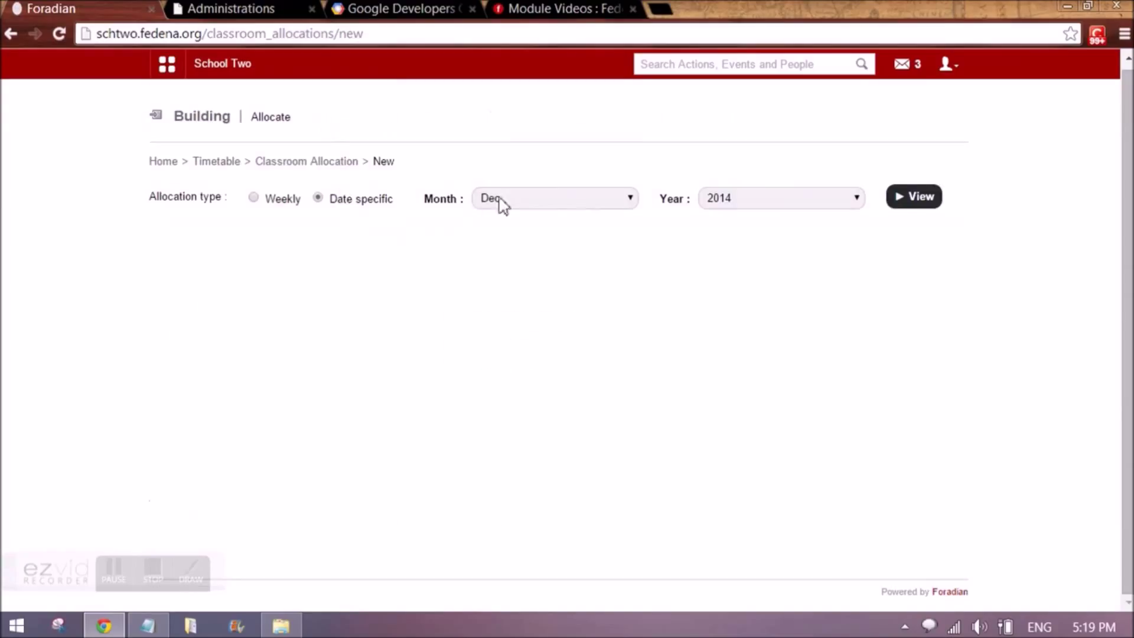
Load the Dec 2014 date-specific grid and drop room N1 on the 1 Dec Maths period.
{"action": "left_click", "coordinate": [904, 201]}
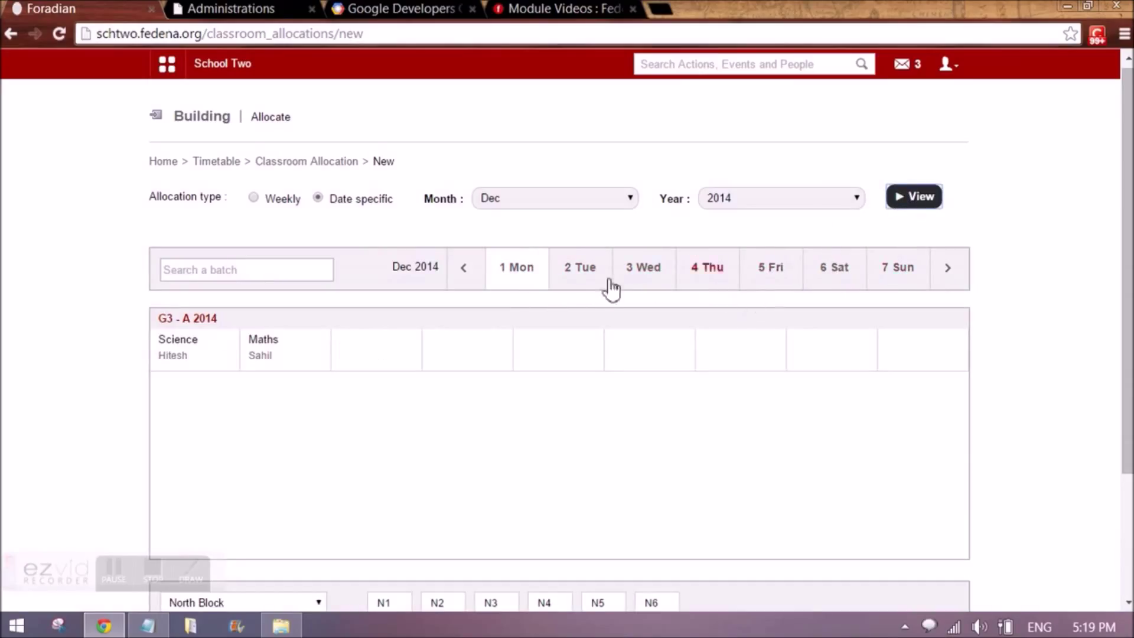
{"action": "scroll", "coordinate": [533, 275], "scroll_direction": "down", "scroll_amount": 2}
{"action": "left_click_drag", "start_coordinate": [390, 528], "coordinate": [325, 278]}
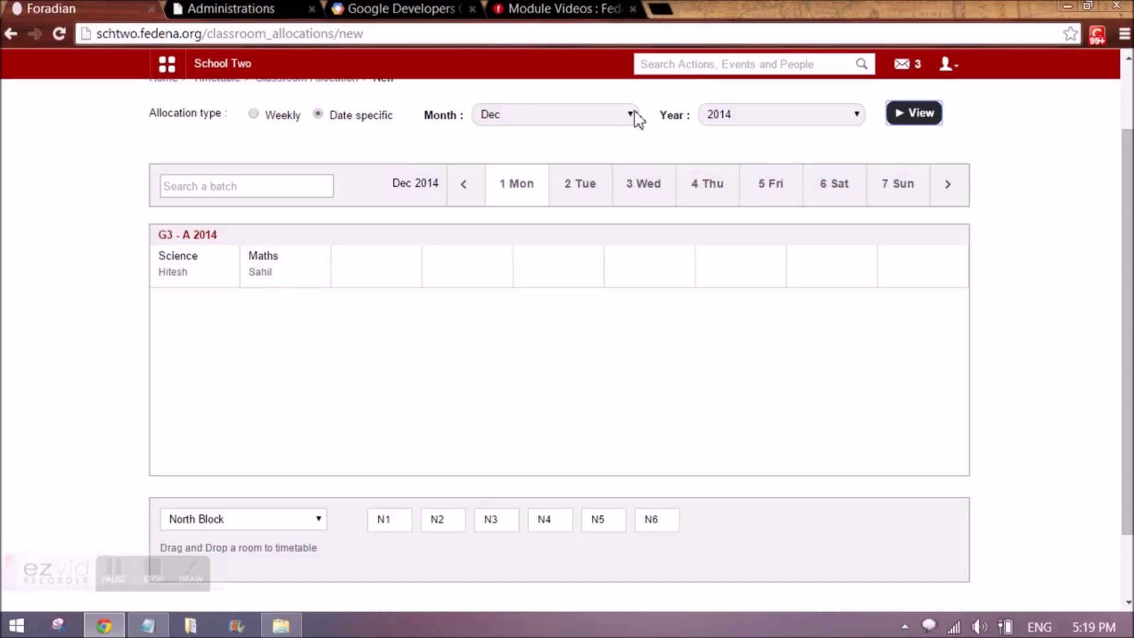
{"action": "scroll", "coordinate": [638, 118], "scroll_direction": "up", "scroll_amount": 2}
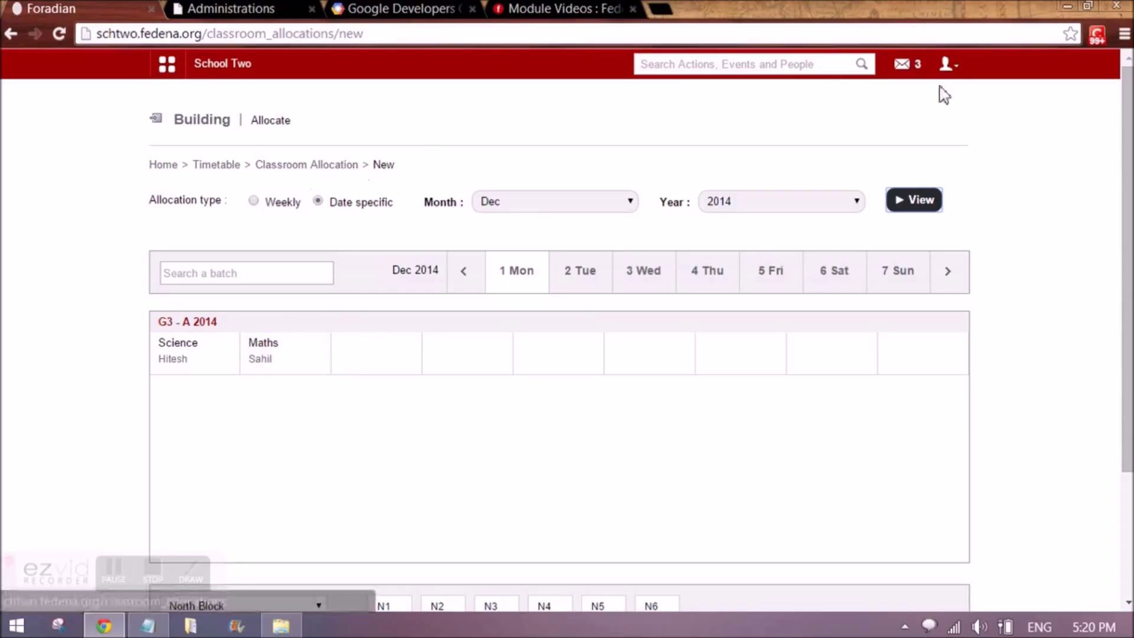
Log out of admin, sign in with the student's username and password, and open Quick Links > Academics.
{"action": "left_click", "coordinate": [947, 66]}
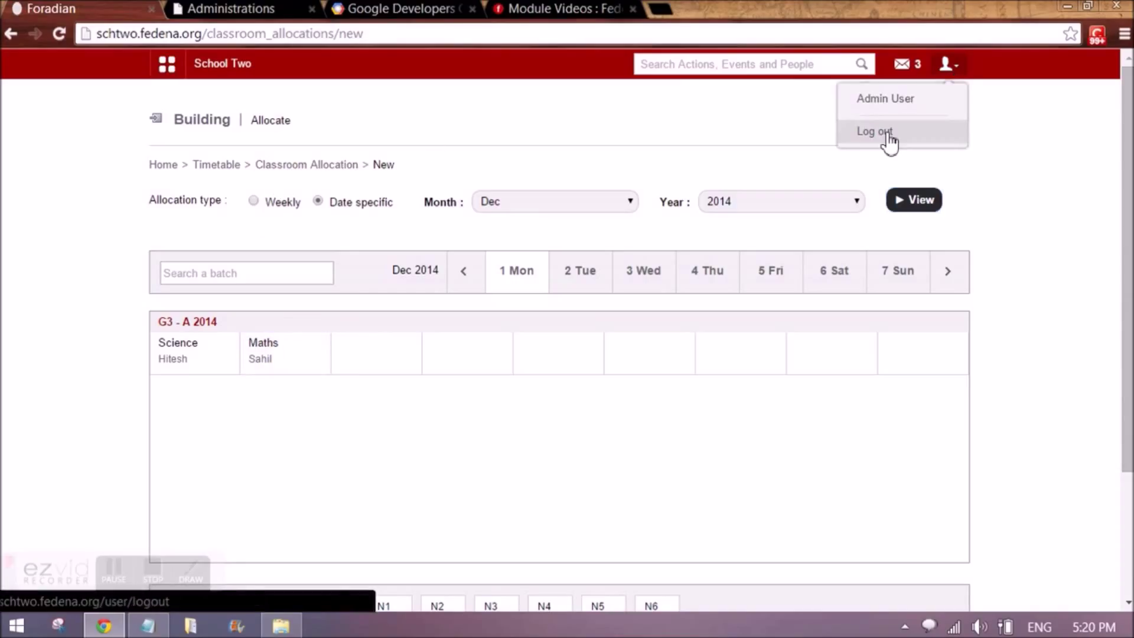
{"action": "left_click", "coordinate": [884, 131]}
{"action": "double_click", "coordinate": [588, 243]}
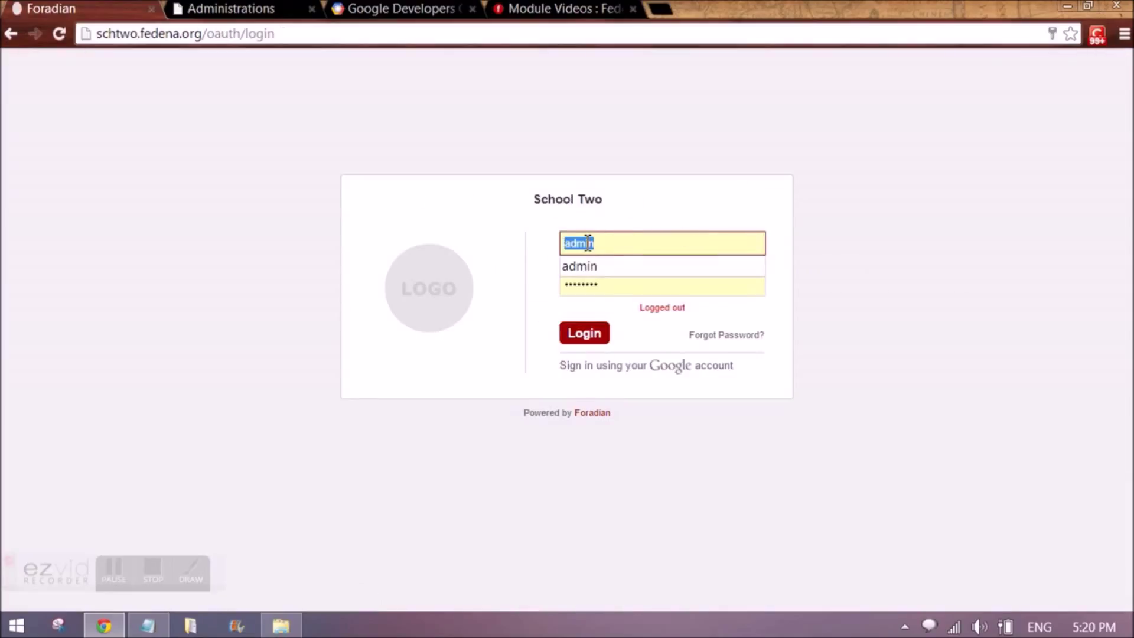
{"action": "type", "text": "user14"}
{"action": "key", "text": "Tab"}
{"action": "type", "text": "1"}
{"action": "key", "text": "Return"}
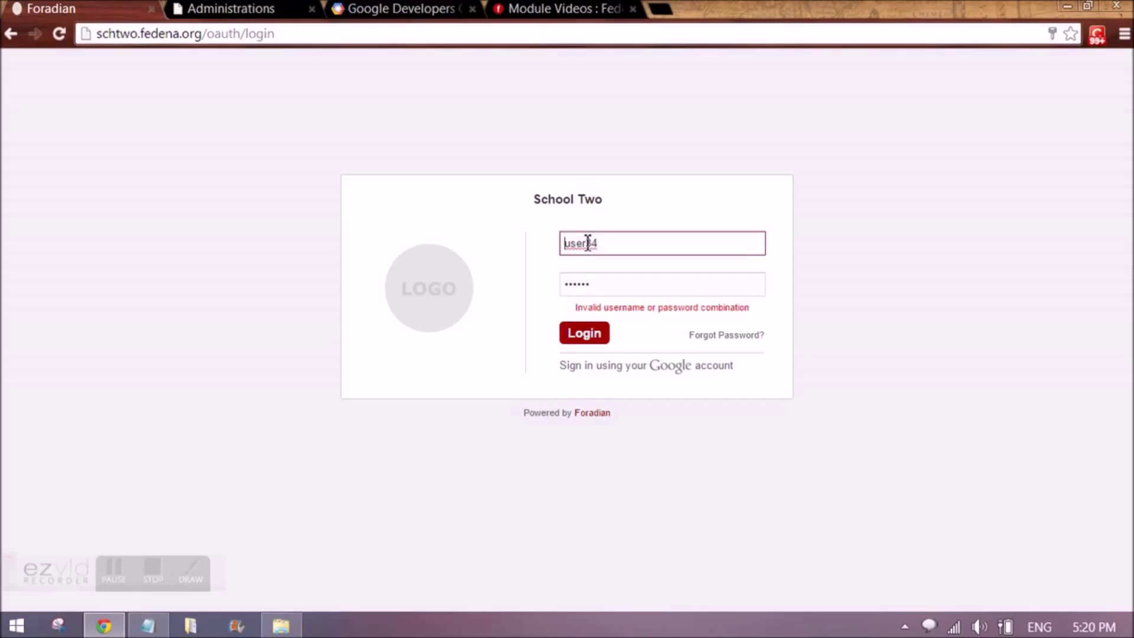
{"action": "double_click", "coordinate": [595, 285]}
{"action": "type", "text": "1"}
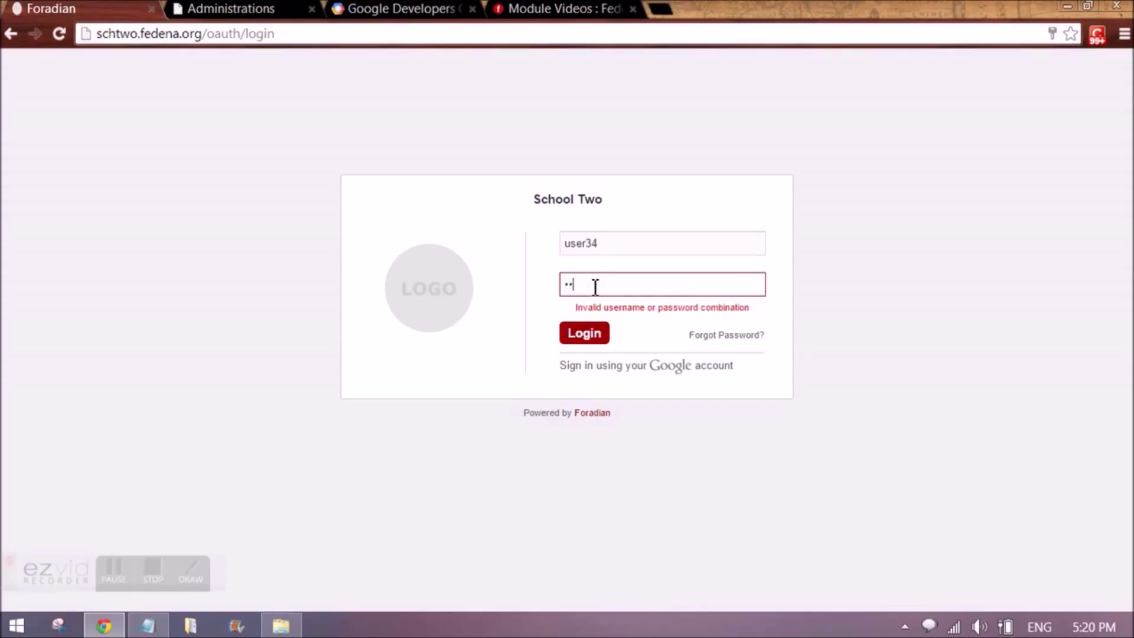
{"action": "type", "text": "1"}
{"action": "key", "text": "Return"}
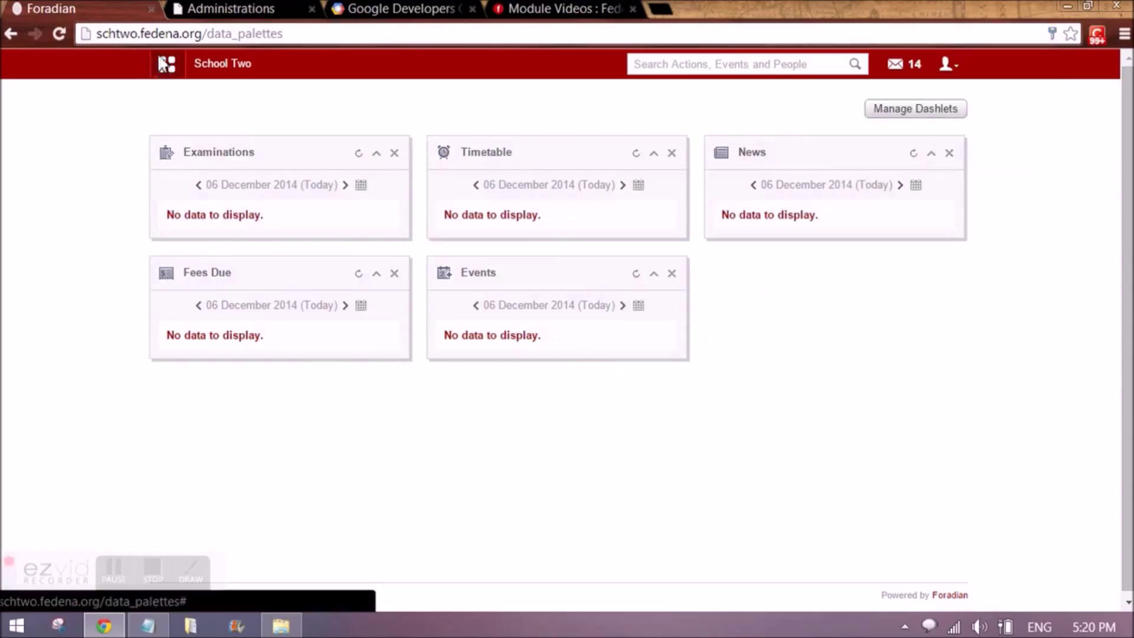
{"action": "left_click", "coordinate": [167, 63]}
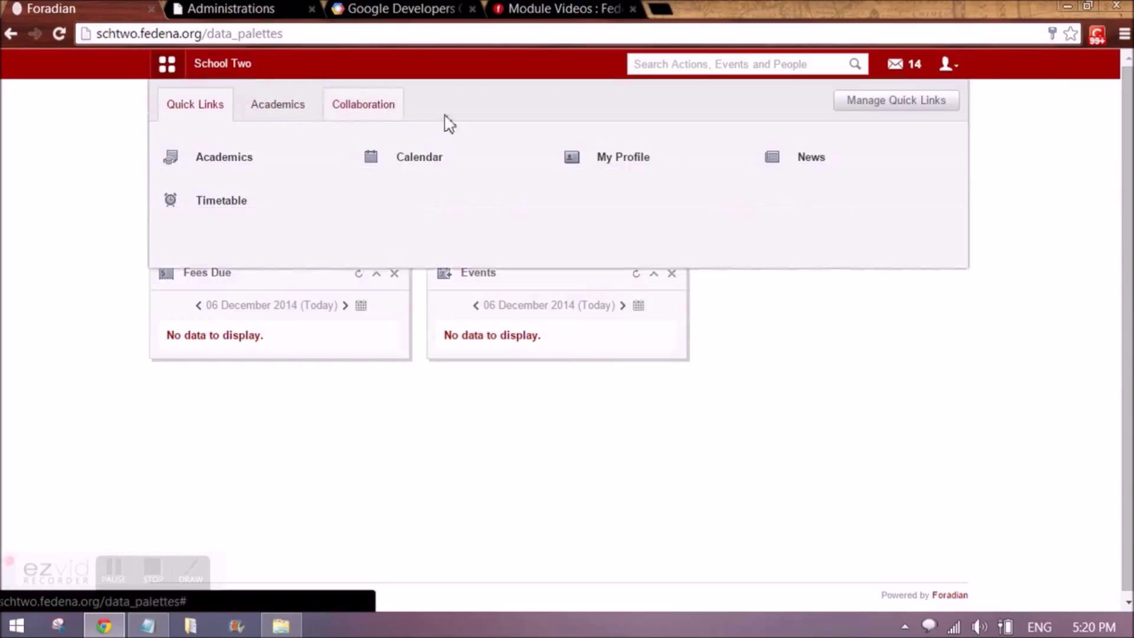
{"action": "left_click", "coordinate": [258, 112]}
Open the student's Activities page via My Profile > More and view 4 December 2014.
{"action": "left_click", "coordinate": [578, 173]}
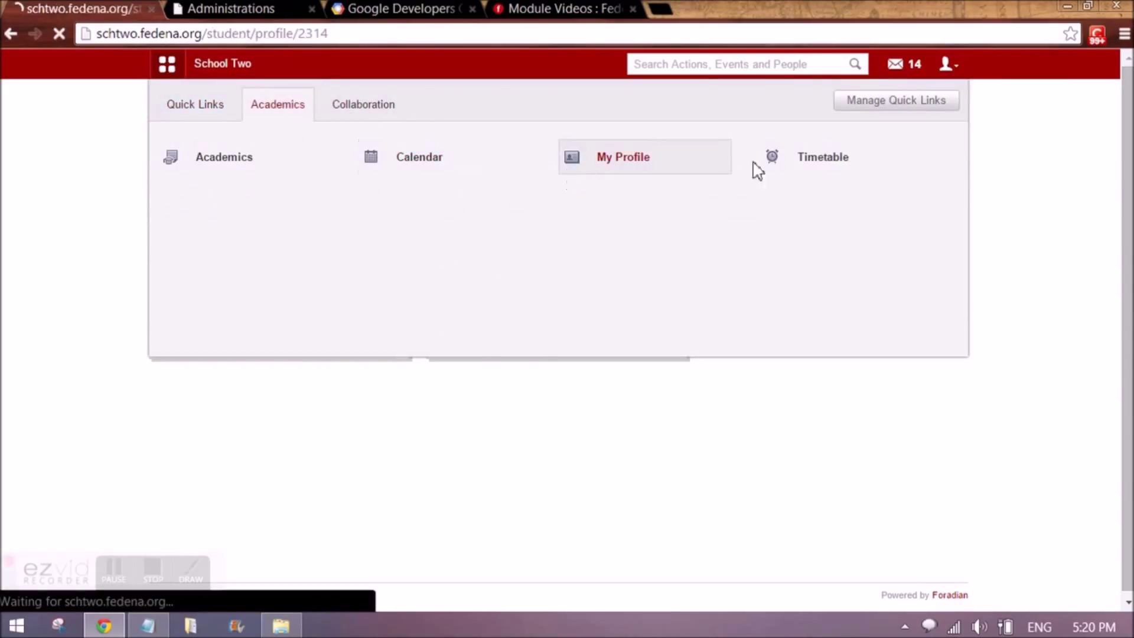
{"action": "left_click", "coordinate": [939, 121]}
{"action": "left_click", "coordinate": [935, 214]}
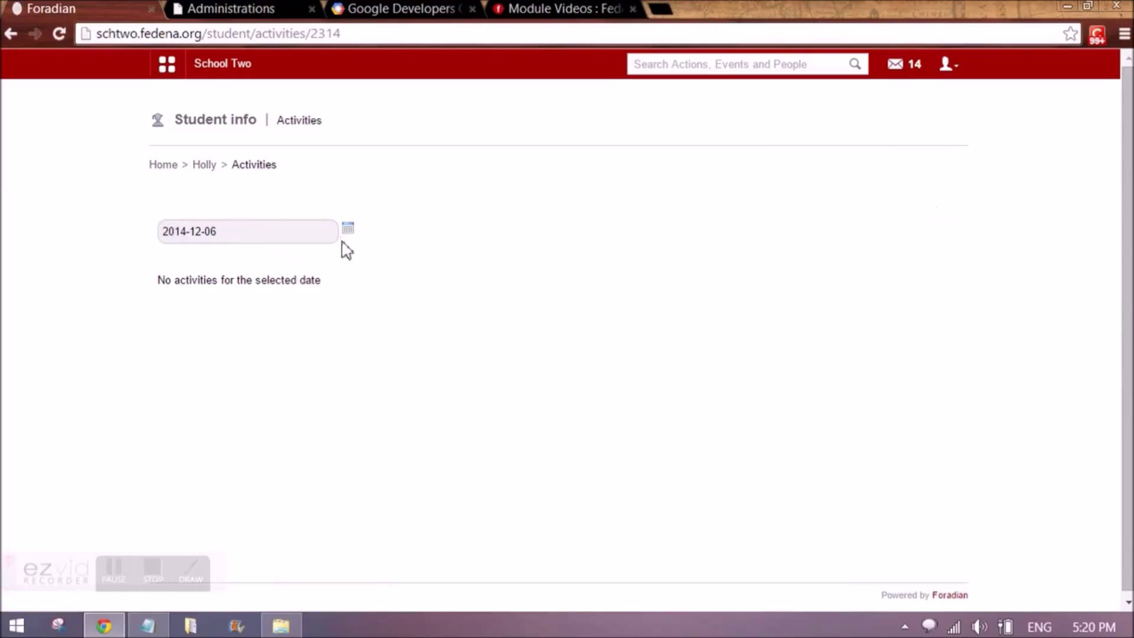
{"action": "left_click", "coordinate": [347, 229]}
{"action": "left_click", "coordinate": [260, 300]}
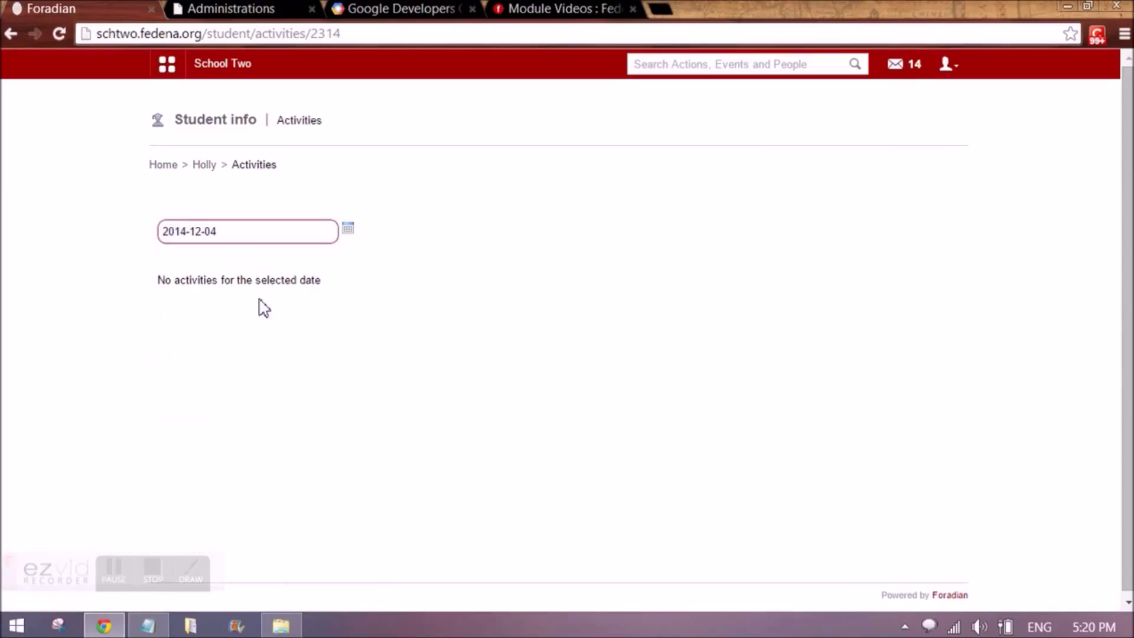
Try 3, 5 and 15 December, then show 2014-12-09: Maths in N1, Physics in N3, North Block.
{"action": "left_click", "coordinate": [347, 229]}
{"action": "left_click", "coordinate": [239, 303]}
{"action": "left_click", "coordinate": [348, 229]}
{"action": "left_click", "coordinate": [282, 301]}
{"action": "left_click", "coordinate": [347, 229]}
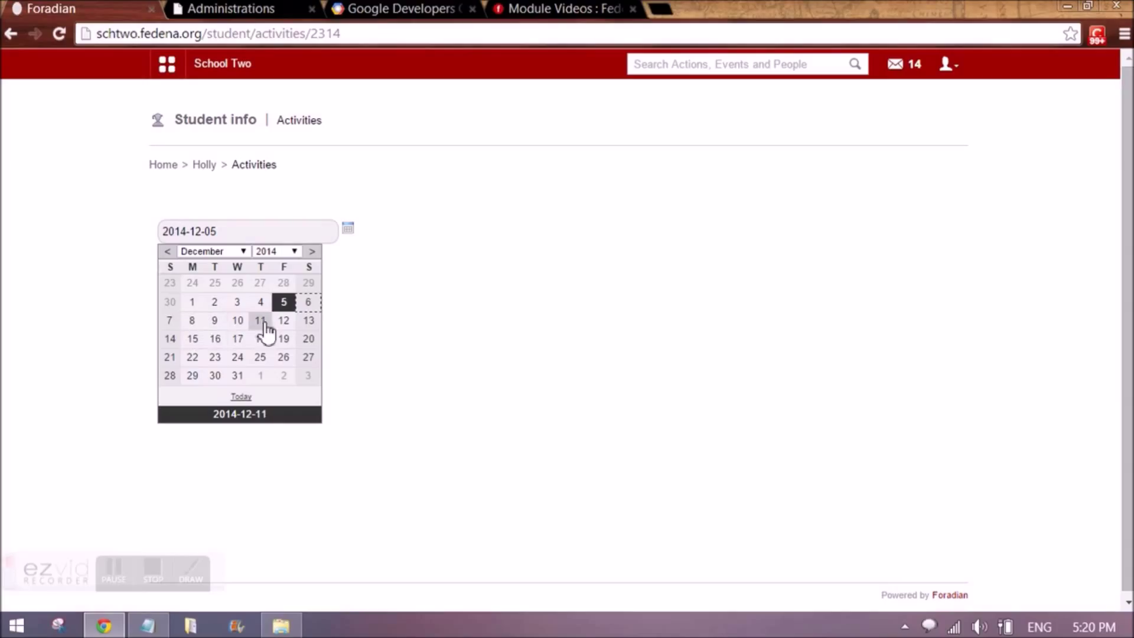
{"action": "left_click", "coordinate": [191, 340]}
{"action": "left_click", "coordinate": [347, 236]}
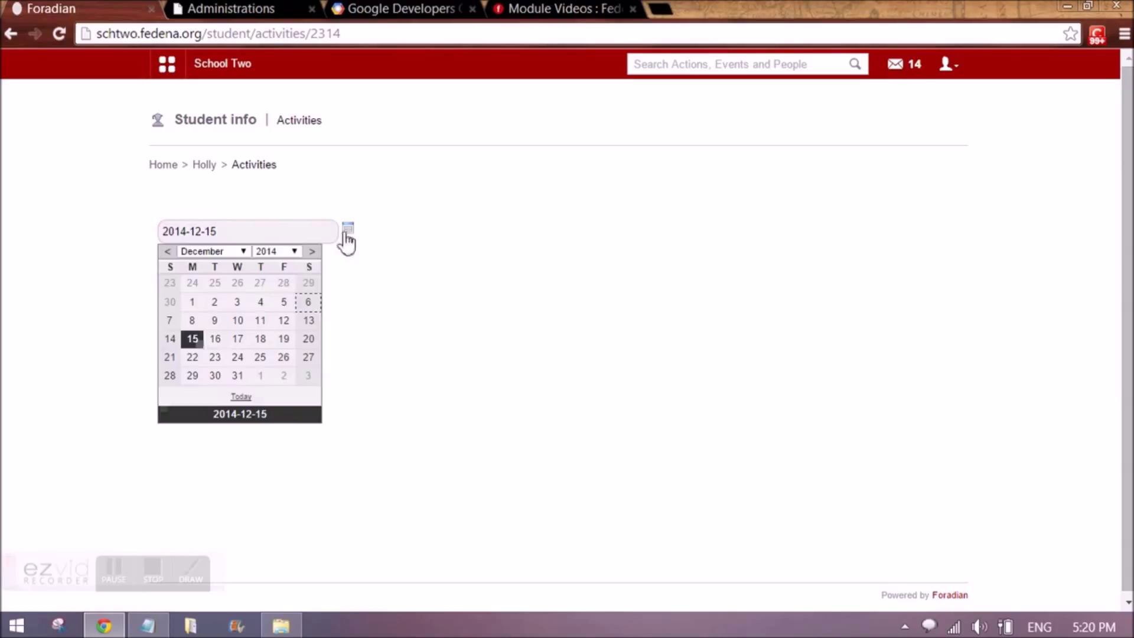
{"action": "left_click", "coordinate": [214, 322]}
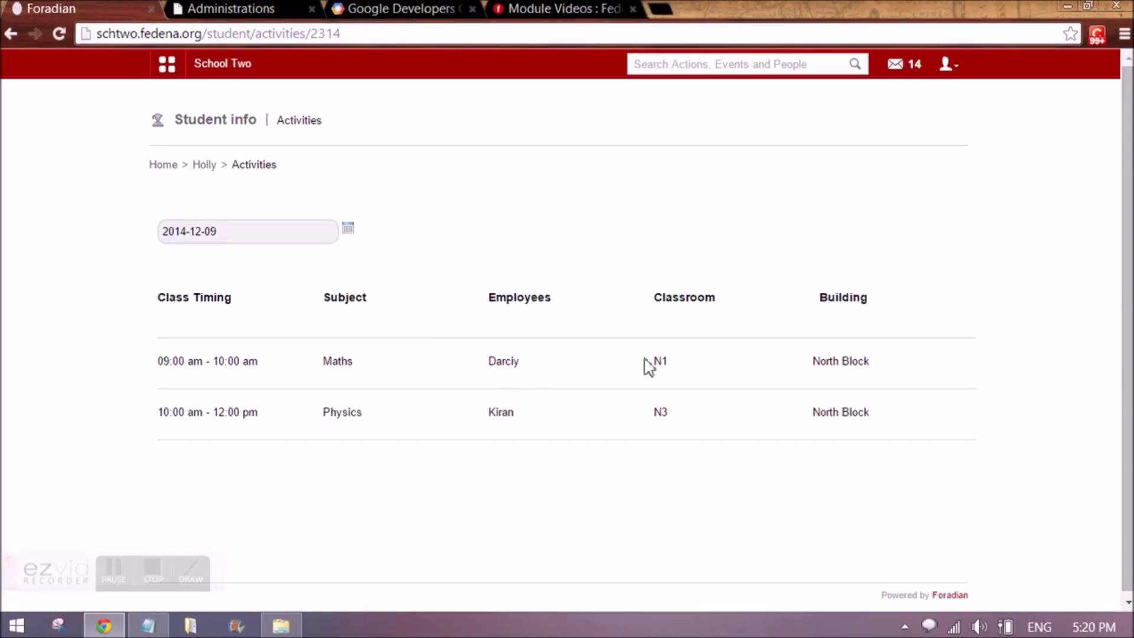
{"action": "left_click_drag", "start_coordinate": [654, 361], "coordinate": [679, 359]}
{"action": "left_click_drag", "start_coordinate": [820, 377], "coordinate": [898, 364]}
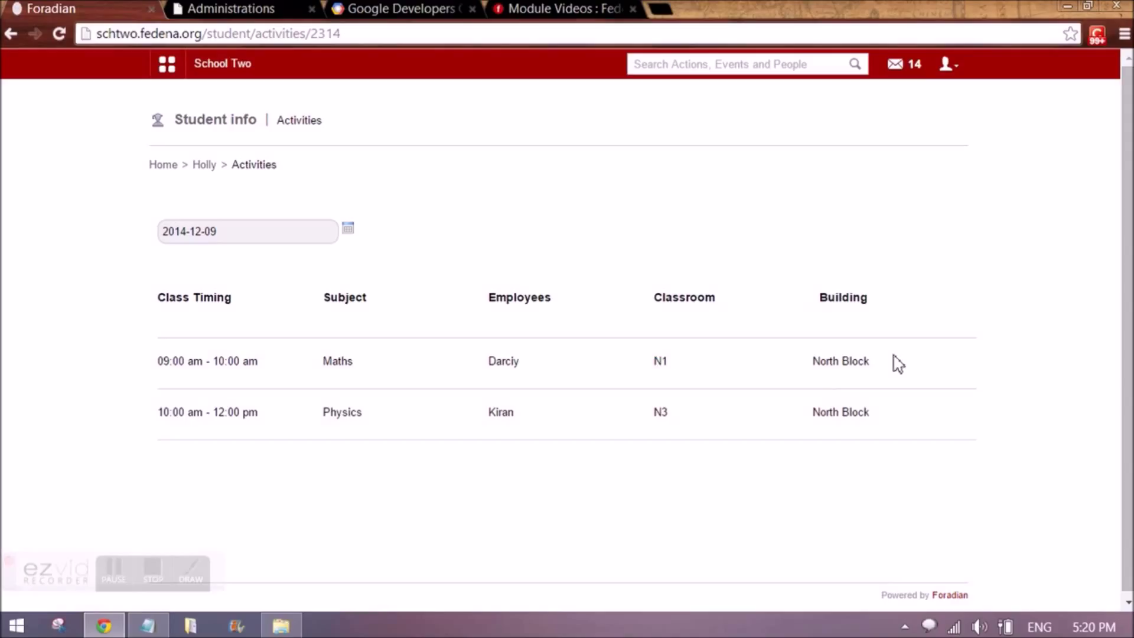